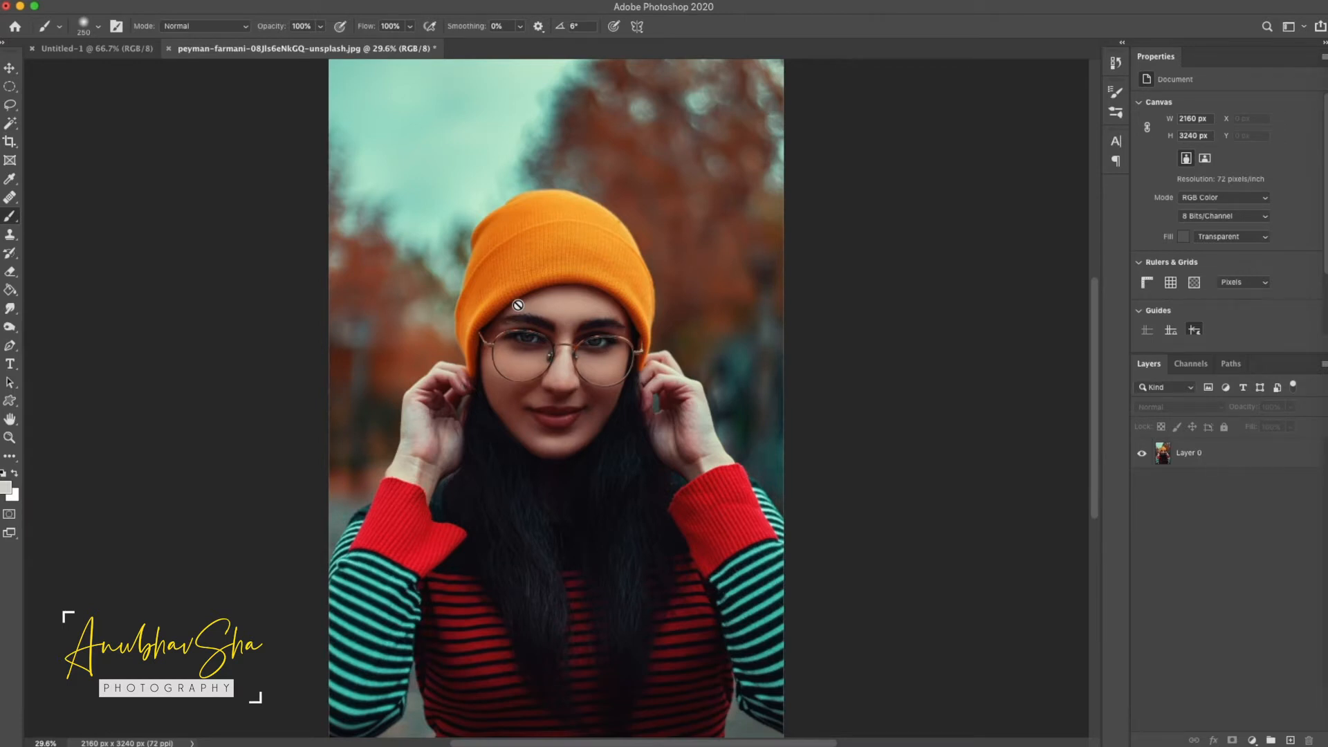
# Select the woman with the Quick Selection tool, subtracting stray background beside the left sleeve
pyautogui.rightClick(11, 125)
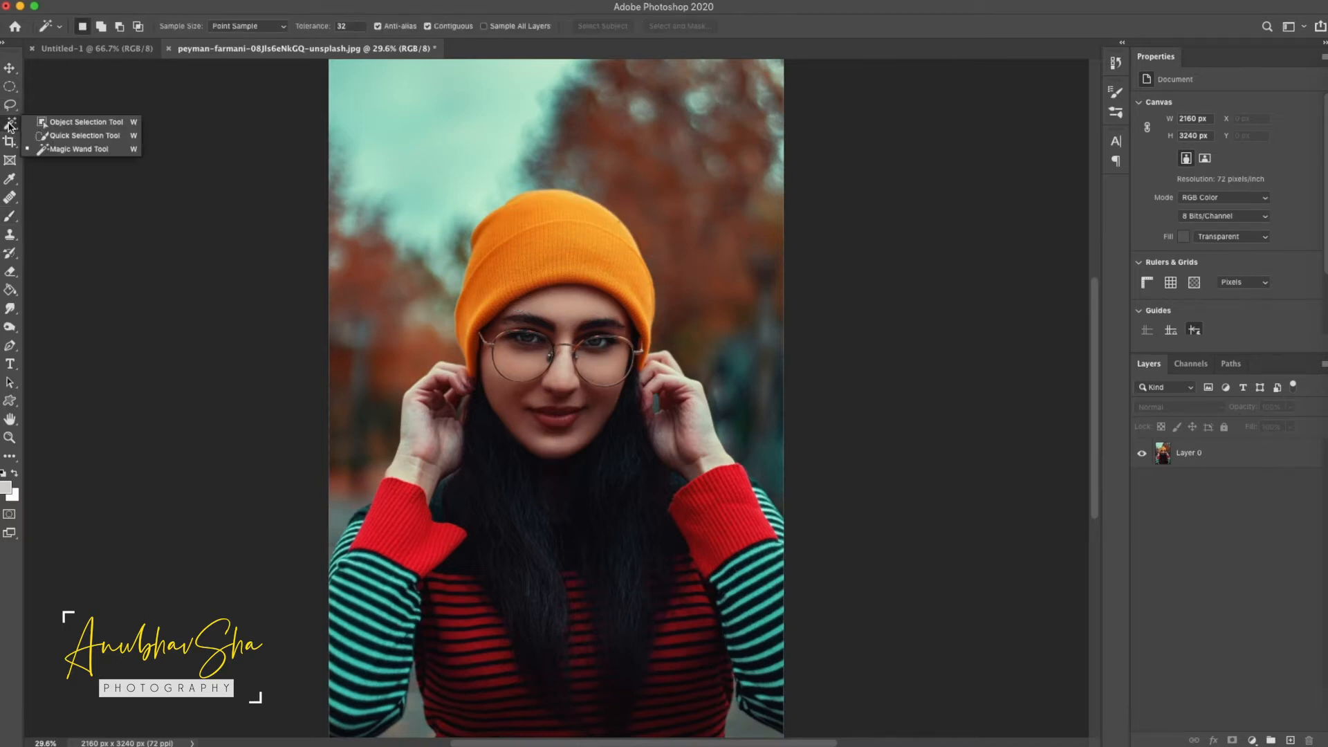
pyautogui.click(62, 138)
pyautogui.moveTo(436, 539)
pyautogui.mouseDown()
pyautogui.moveTo(408, 485)
pyautogui.moveTo(629, 403)
pyautogui.moveTo(693, 578)
pyautogui.moveTo(367, 513)
pyautogui.mouseUp()
pyautogui.keyDown('alt'); pyautogui.click(329, 526); pyautogui.keyUp('alt')
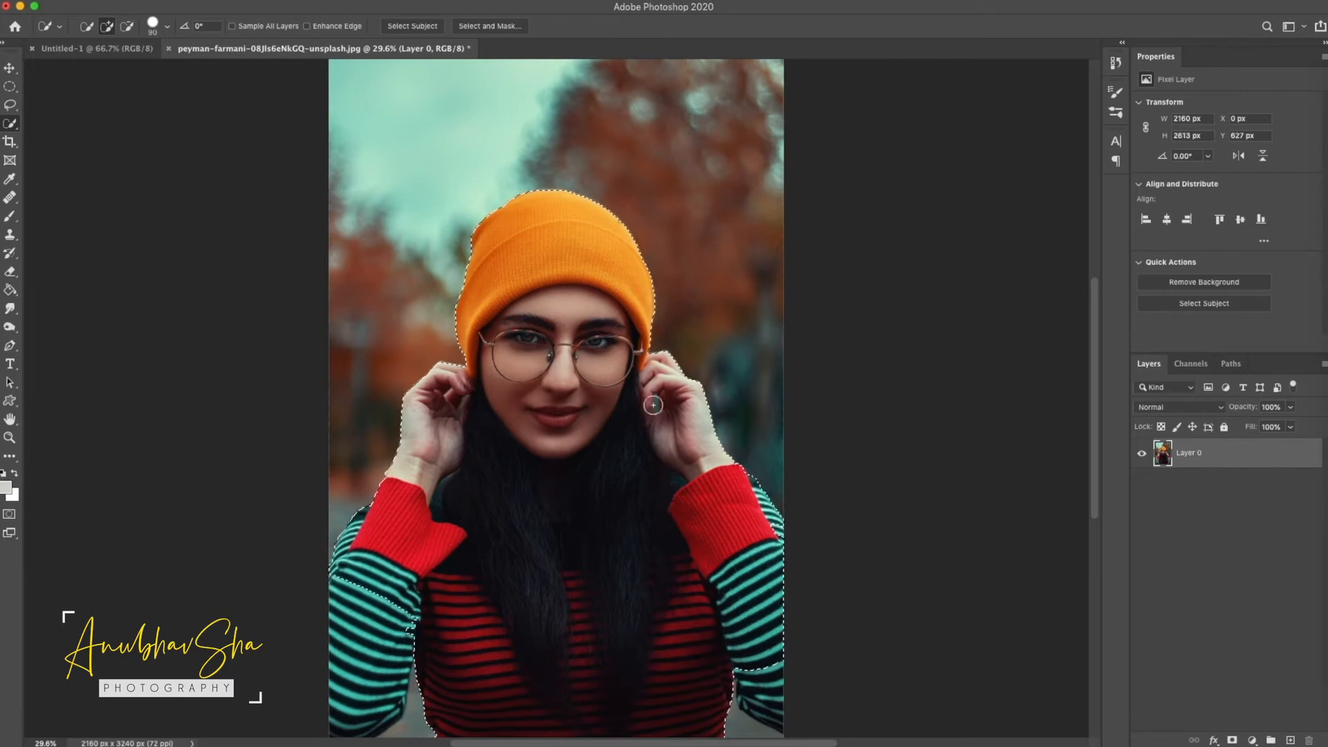
# Subtract the background gap inside the right-hand curled fingers from the selection using a 30 px brush
pyautogui.scroll(10, 655, 406)
pyautogui.hscroll(-3, 656, 406)
pyautogui.click(377, 377)
pyautogui.press('[')
pyautogui.press('[')
pyautogui.press('[')
pyautogui.press('[')
pyautogui.press('[')
pyautogui.press('[')
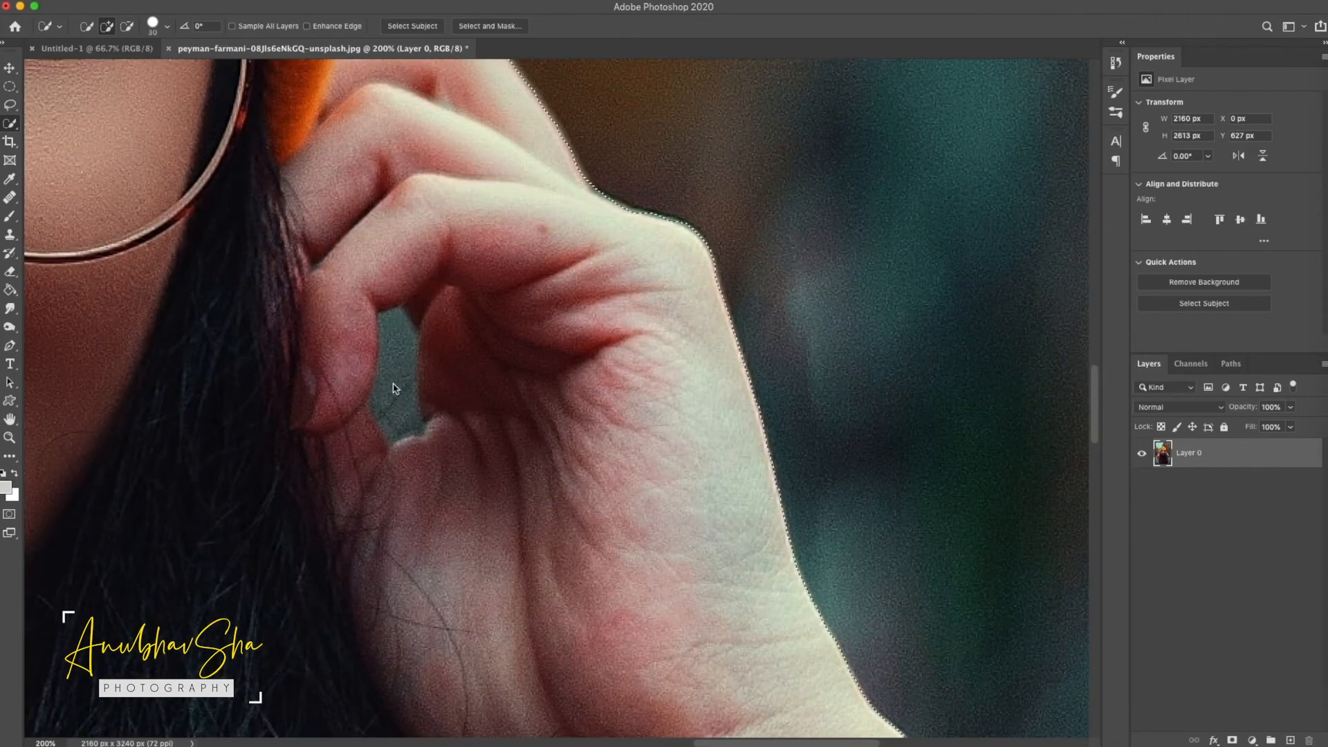
pyautogui.moveTo(388, 359); pyautogui.dragTo(403, 423)
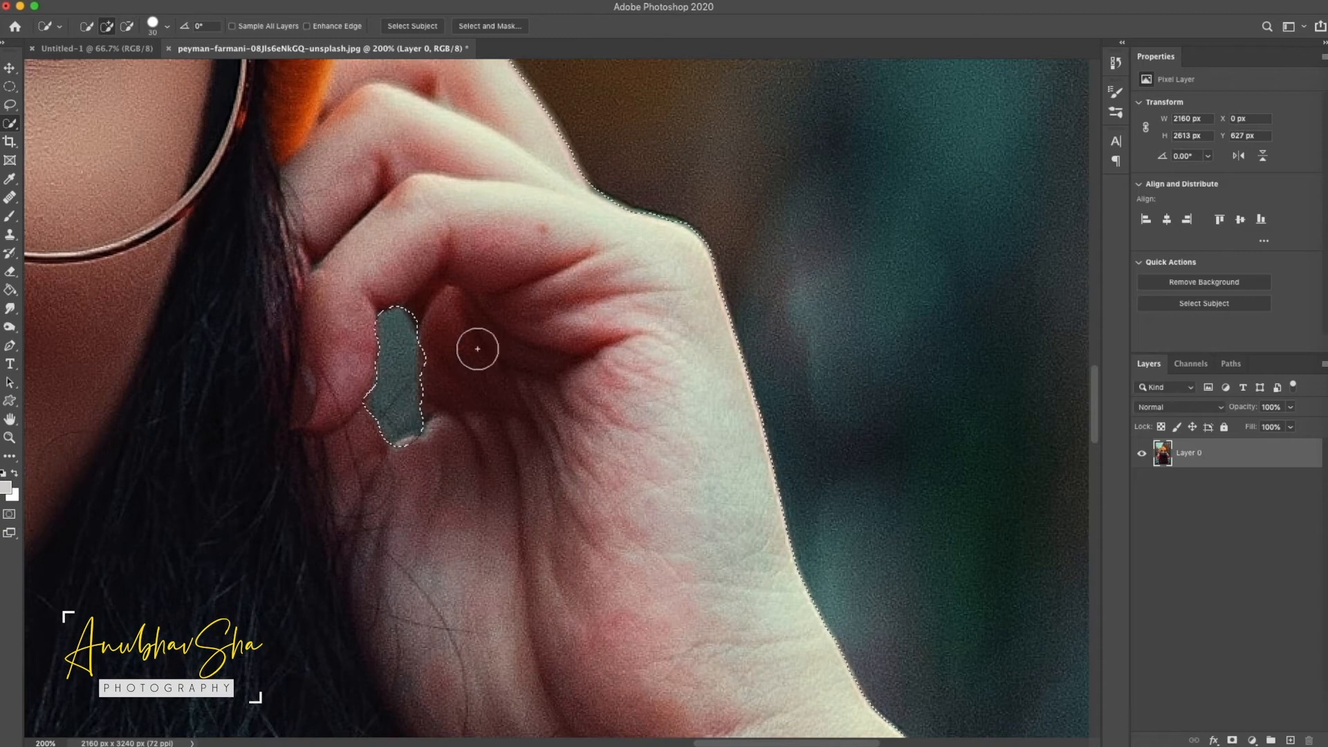
# Subtract the small background gaps between the left-hand fingers and the hair from the selection, using a 15 px brush for the fine parts
pyautogui.press('super+0')
pyautogui.scroll(4, 471, 423)
pyautogui.moveTo(512, 365); pyautogui.dragTo(566, 345)
pyautogui.press('[')
pyautogui.press('[')
pyautogui.press('[')
pyautogui.moveTo(550, 271); pyautogui.dragTo(520, 343)
pyautogui.press('super+0')
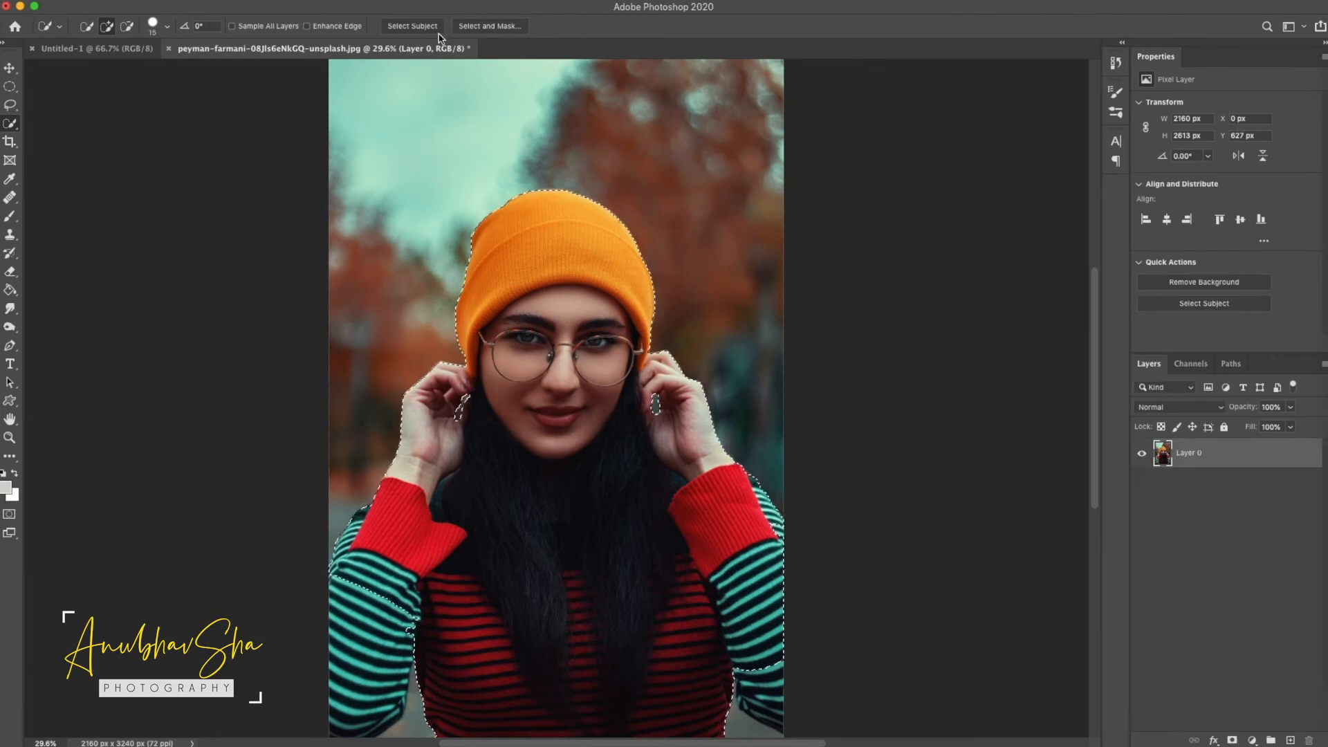
# Output the selection through Select and Mask as a New Layer with Layer Mask
pyautogui.click(488, 25)
pyautogui.click(1217, 692)
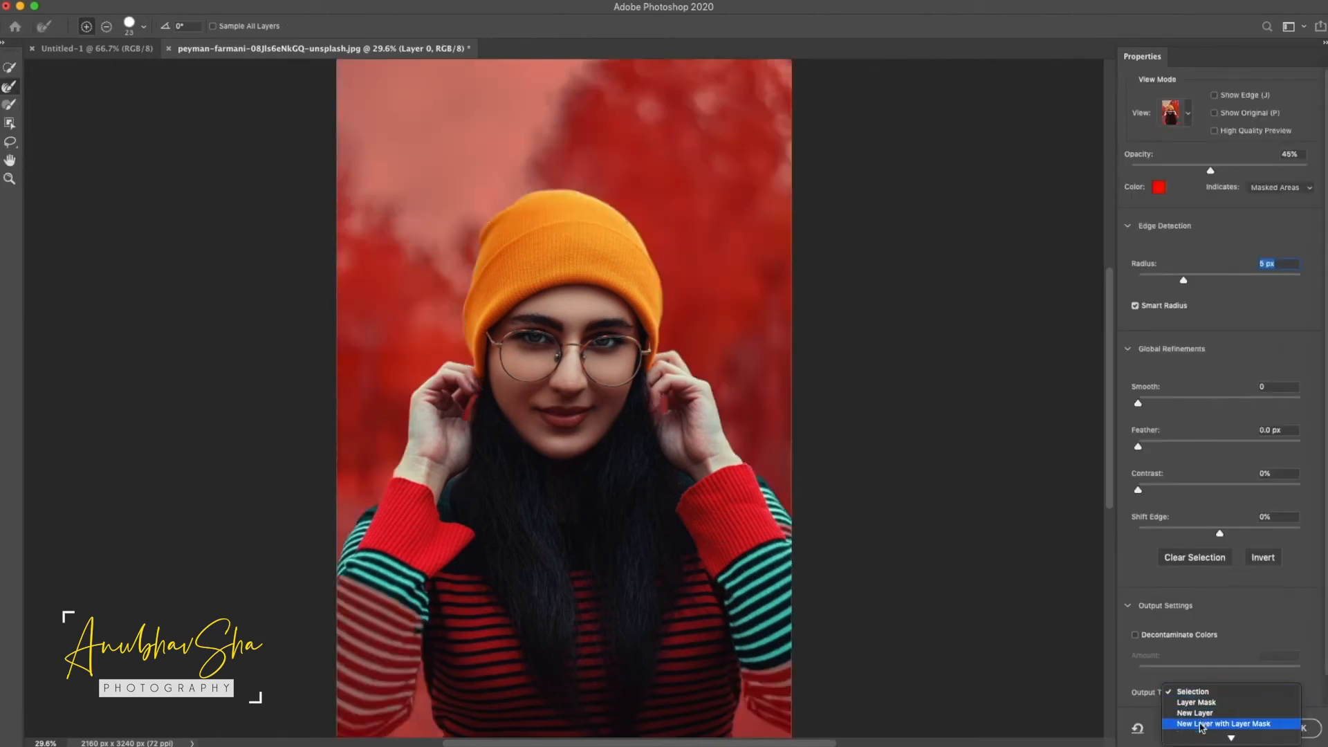
pyautogui.click(1201, 724)
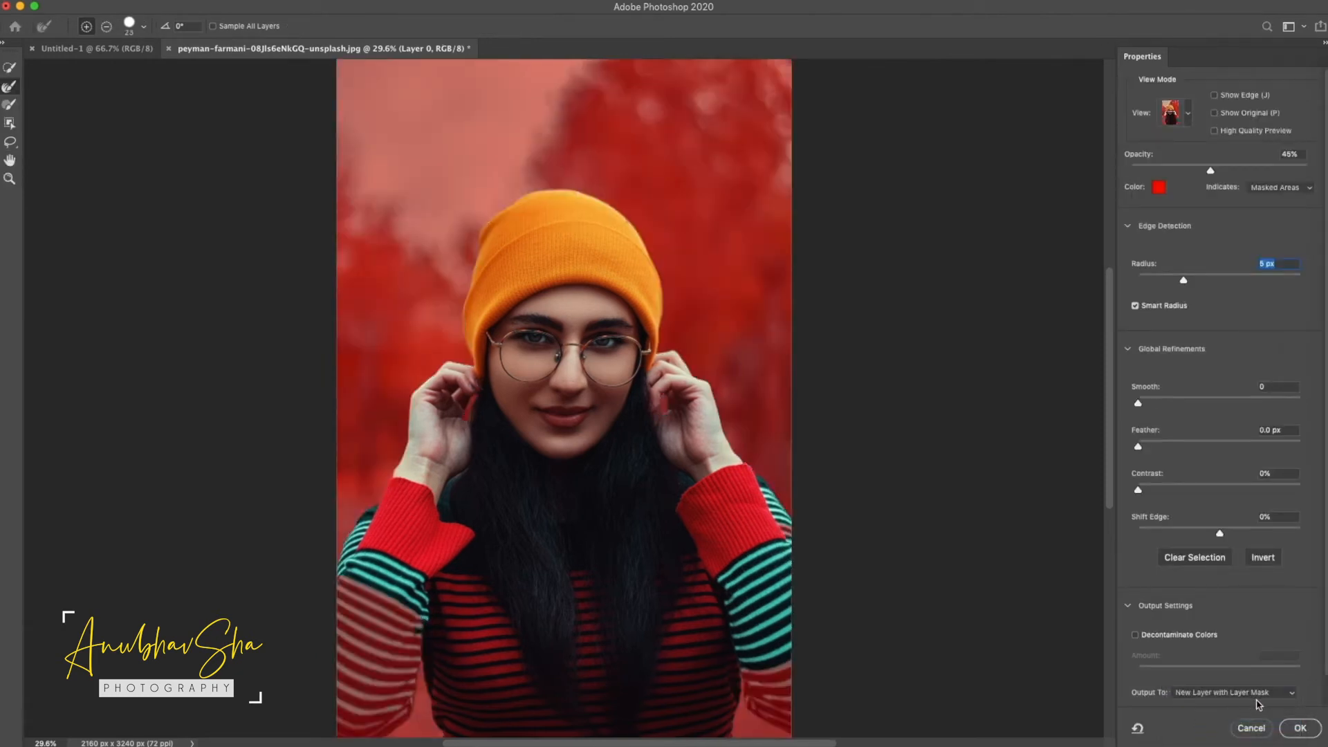
pyautogui.press('Return')
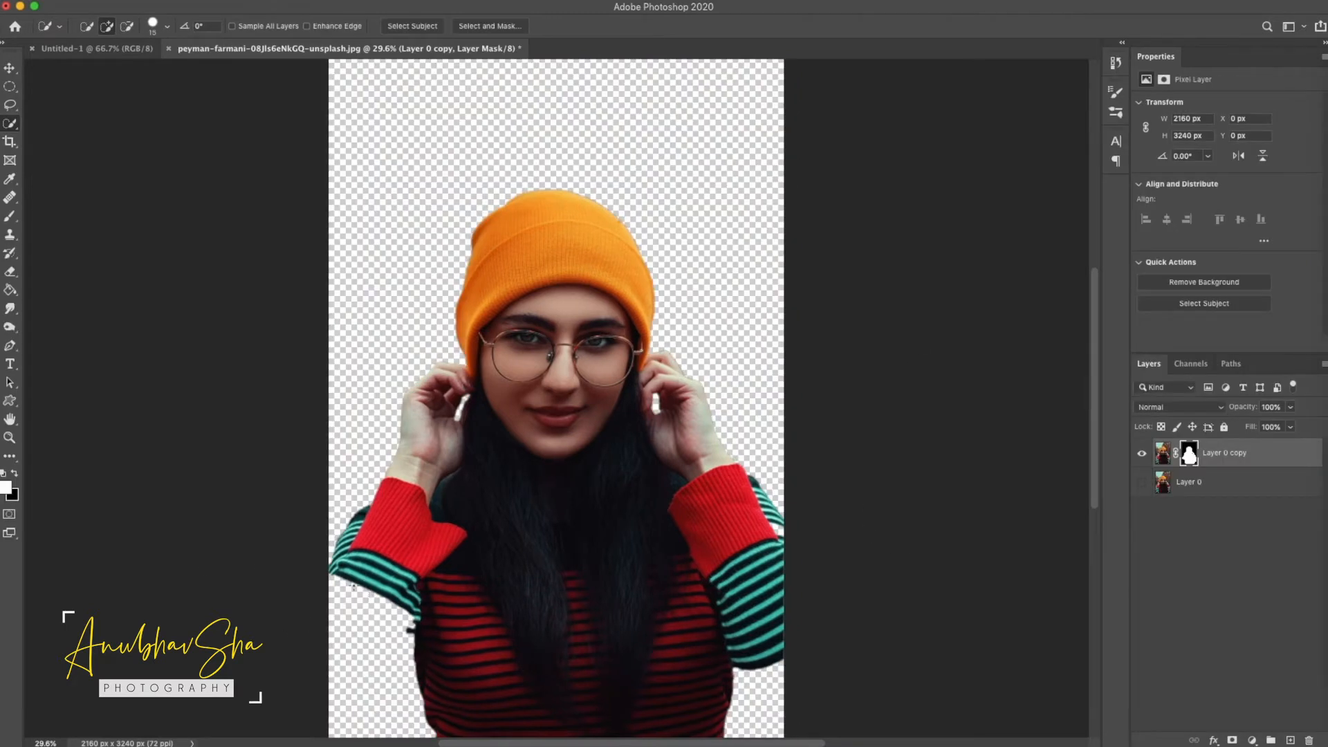
# Show the rulers and place a vertical guide through the middle of the face and a horizontal guide across the chest
pyautogui.click(379, 0)
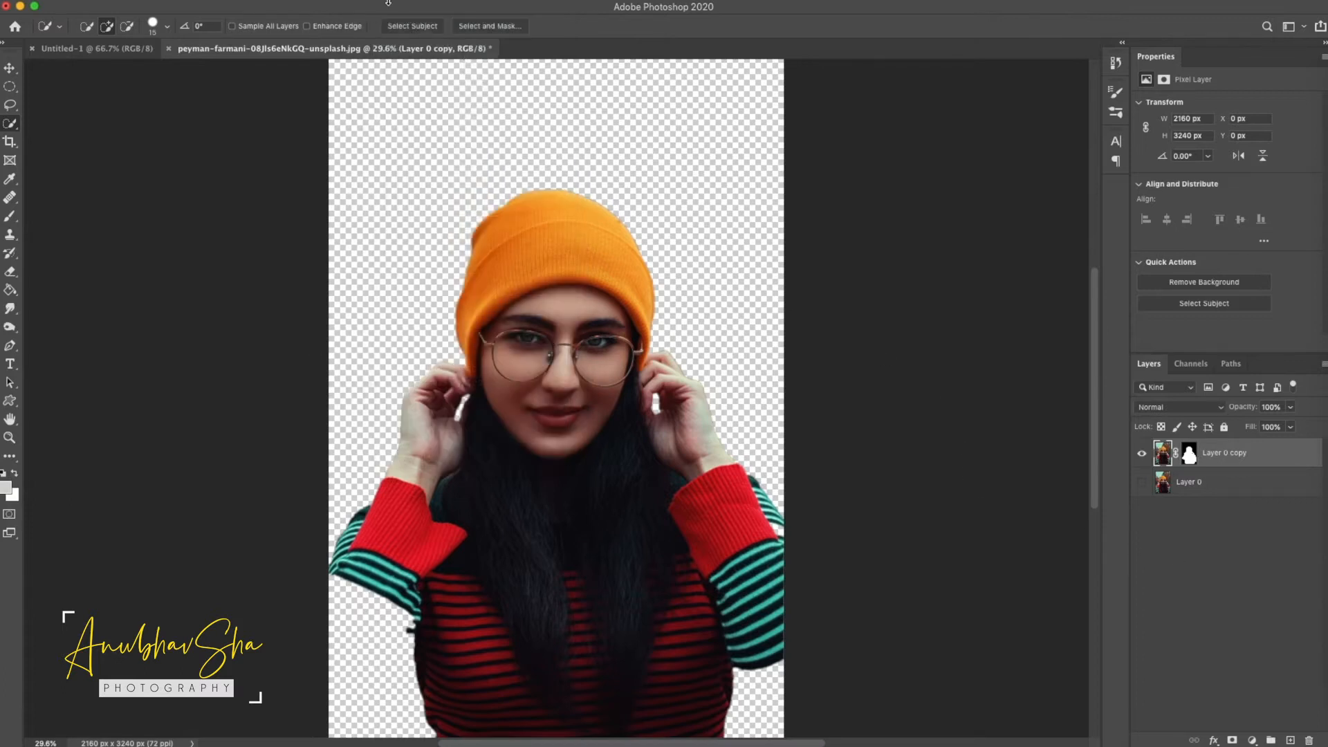
pyautogui.click(388, 2)
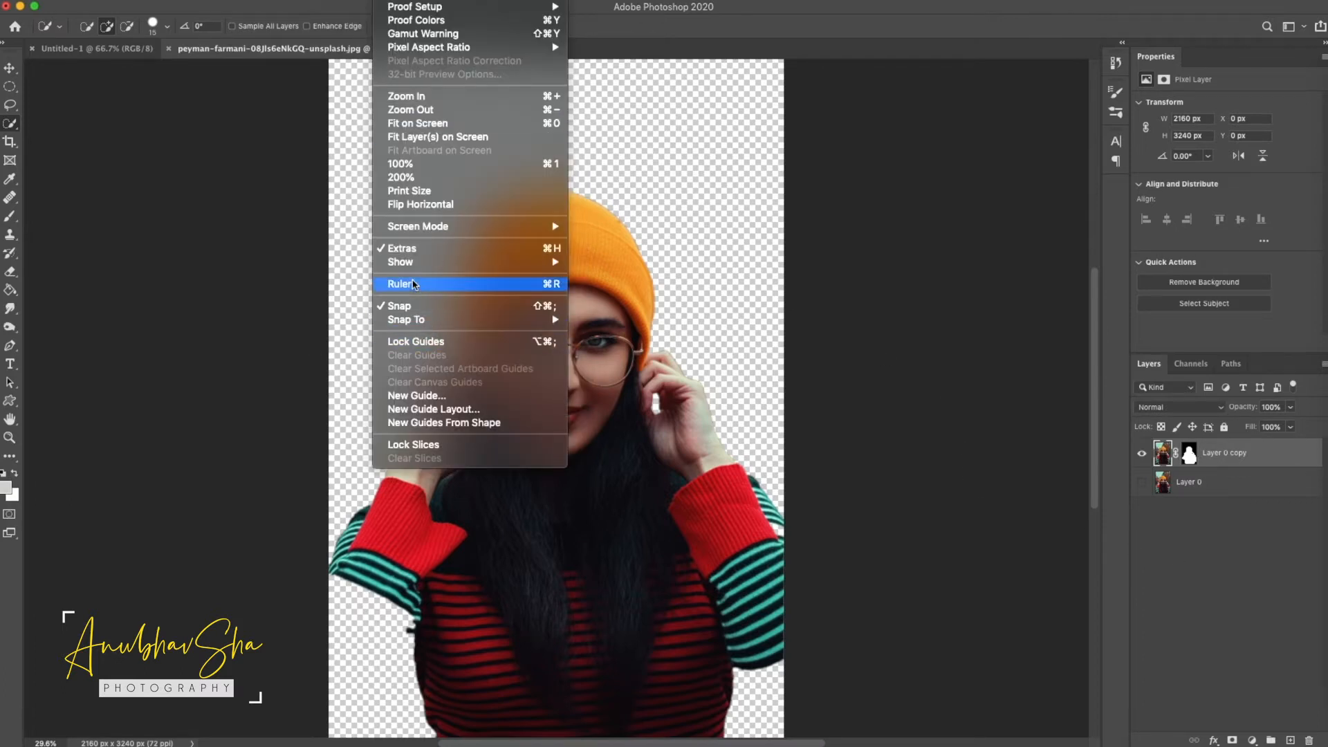
pyautogui.click(414, 285)
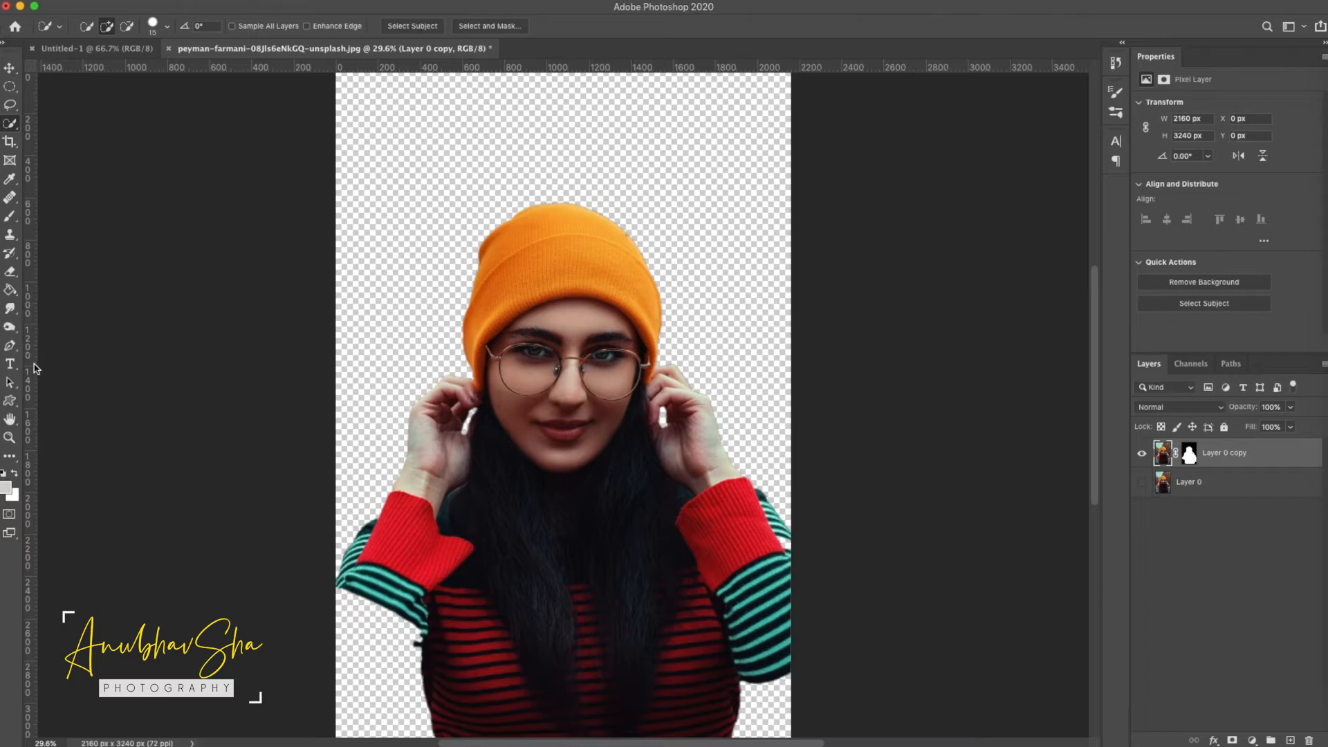
pyautogui.moveTo(33, 366); pyautogui.dragTo(570, 387)
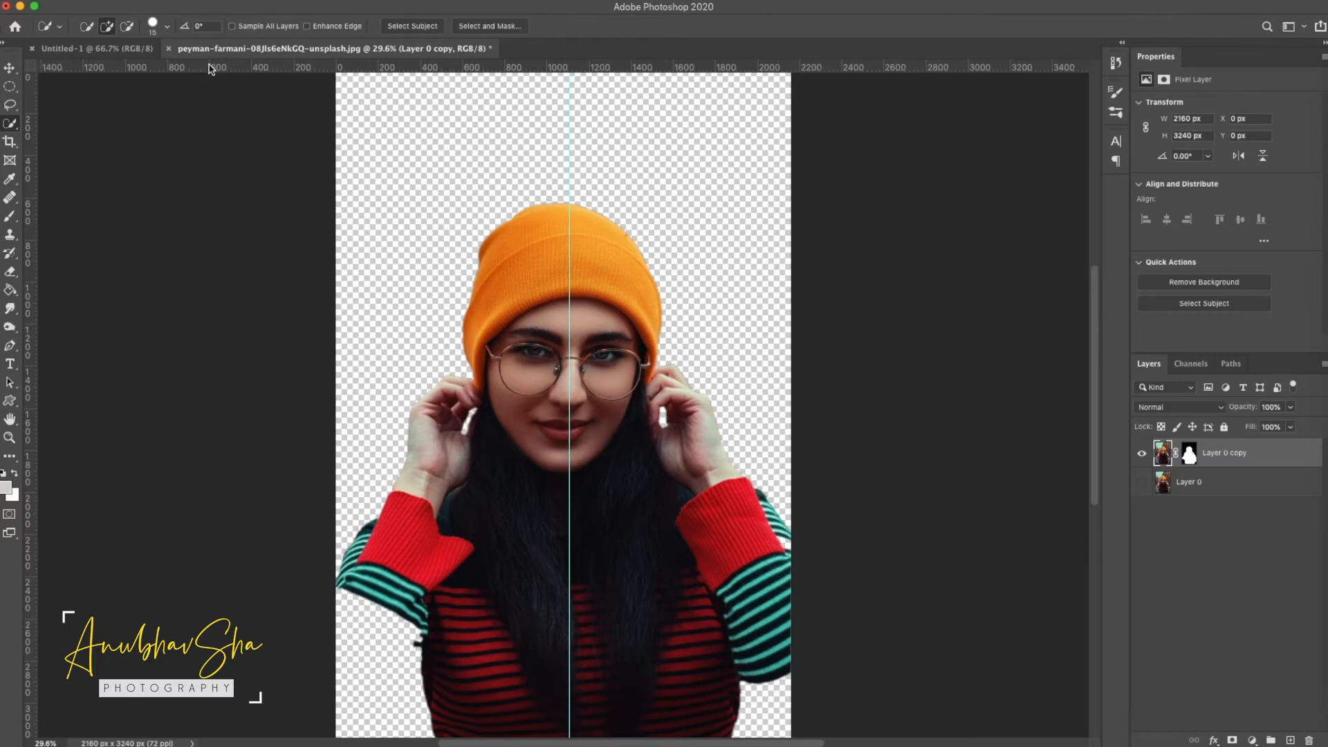
pyautogui.moveTo(201, 69); pyautogui.dragTo(199, 562)
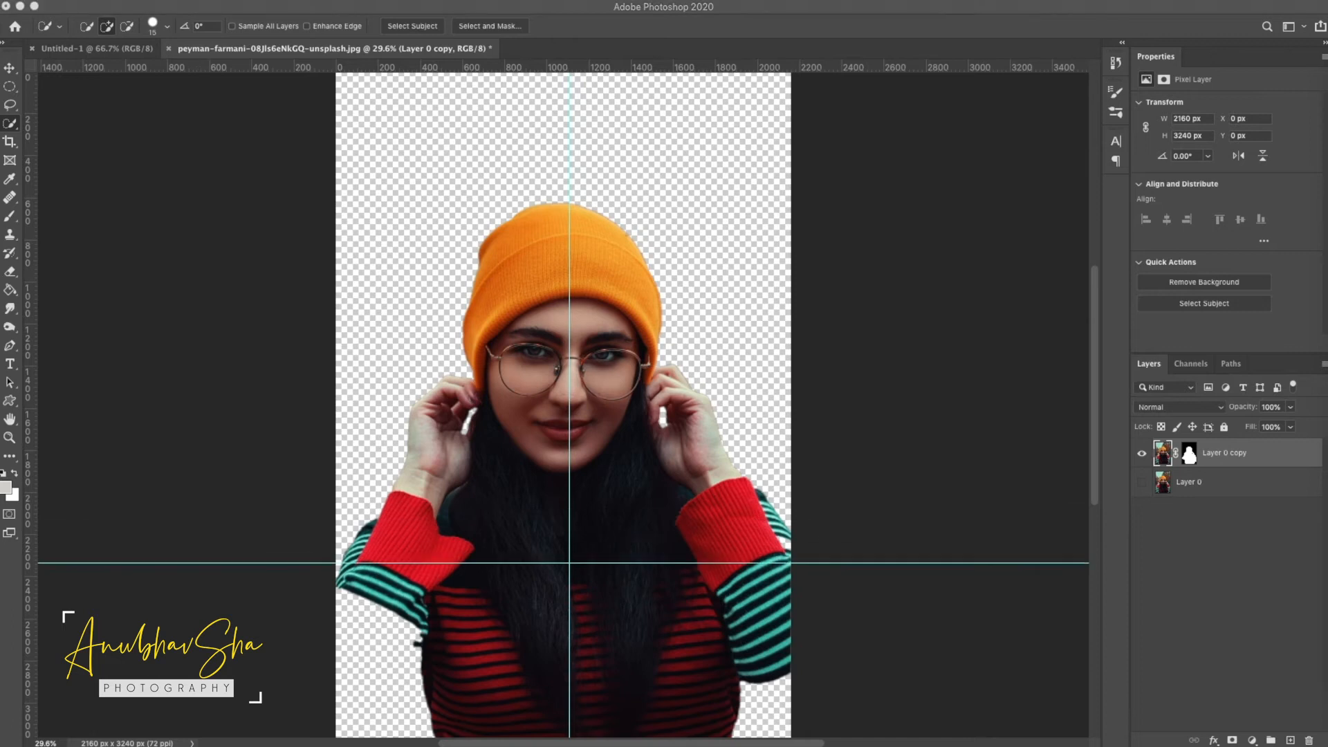
pyautogui.press('super+z')
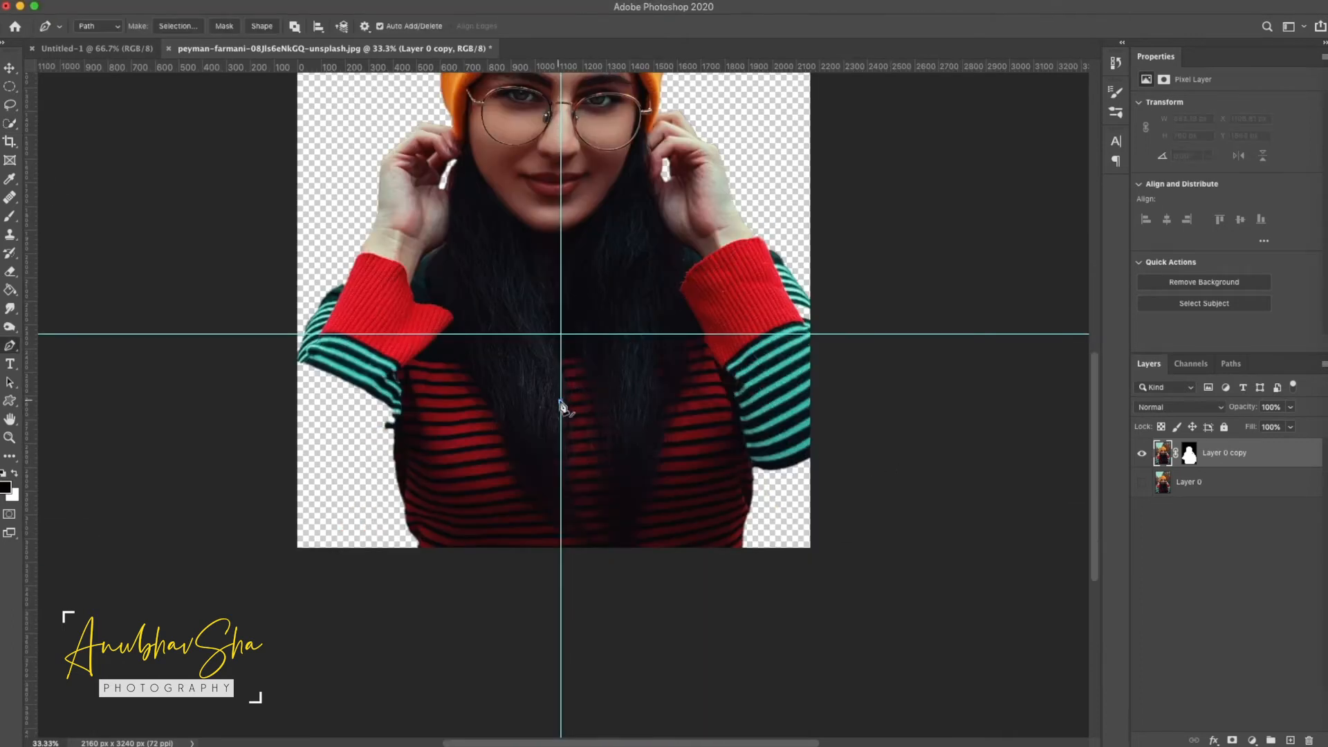
# Draw a closed Pen path around the lower right body, running diagonally from the vertical guide past the right wrist and below the canvas
pyautogui.click(785, 218)
pyautogui.click(914, 215)
pyautogui.click(938, 263)
pyautogui.click(977, 424)
pyautogui.click(980, 560)
pyautogui.click(904, 650)
pyautogui.click(752, 654)
pyautogui.click(643, 631)
pyautogui.click(561, 626)
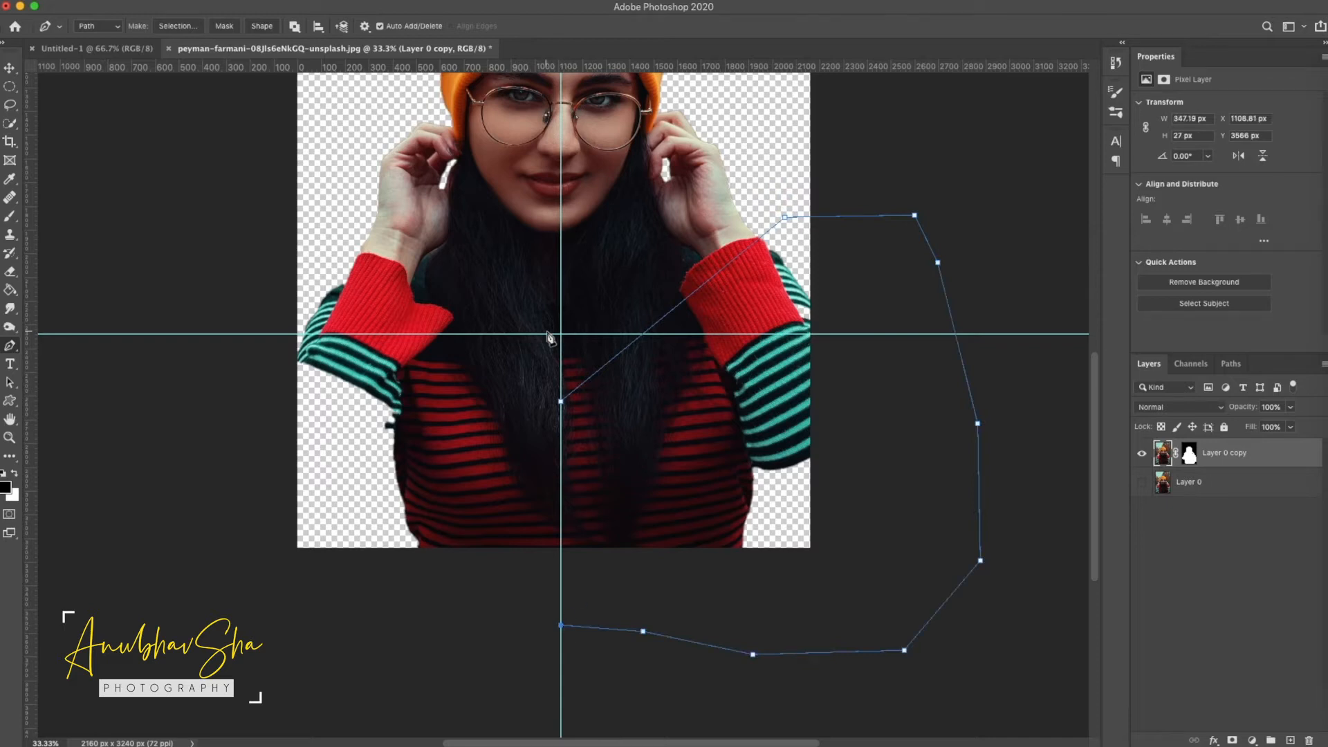
pyautogui.click(561, 401)
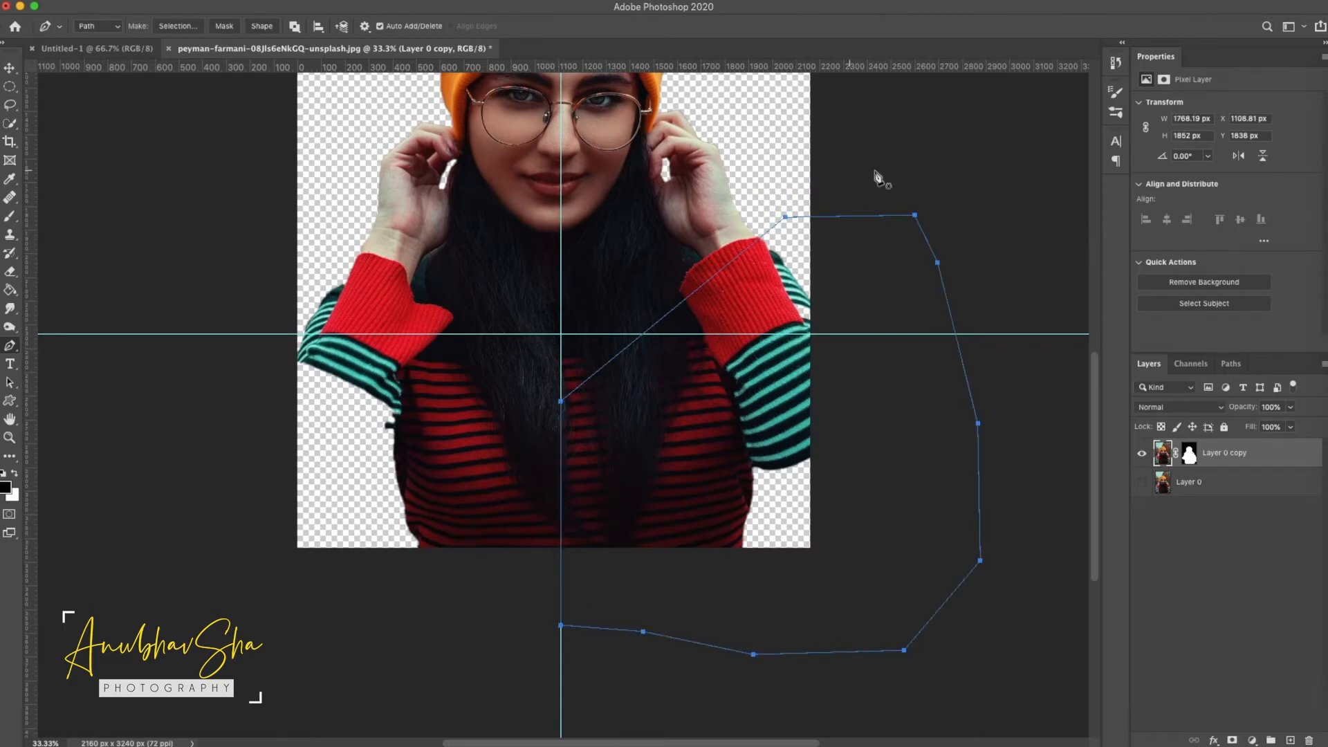
# Convert the path to a selection and delete the lower right body area from Layer 0 copy
pyautogui.rightClick(707, 412)
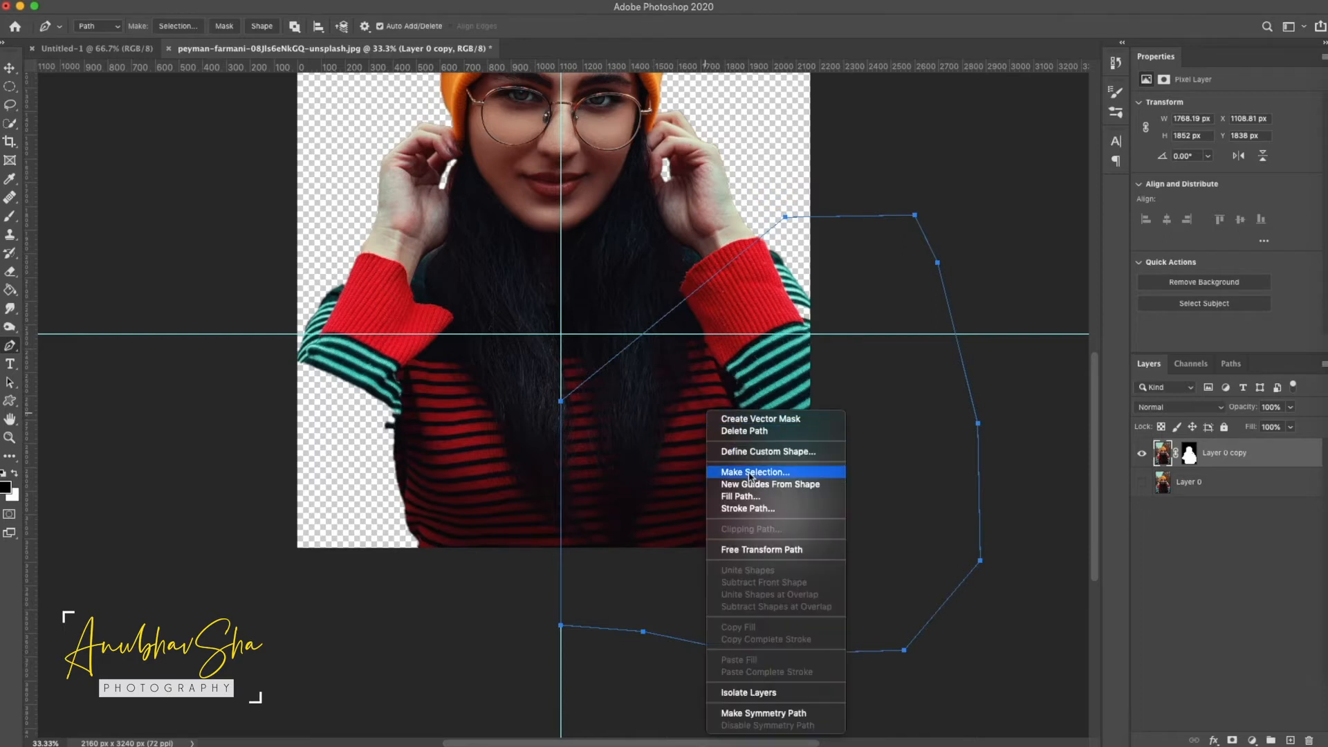
pyautogui.click(751, 473)
pyautogui.click(744, 306)
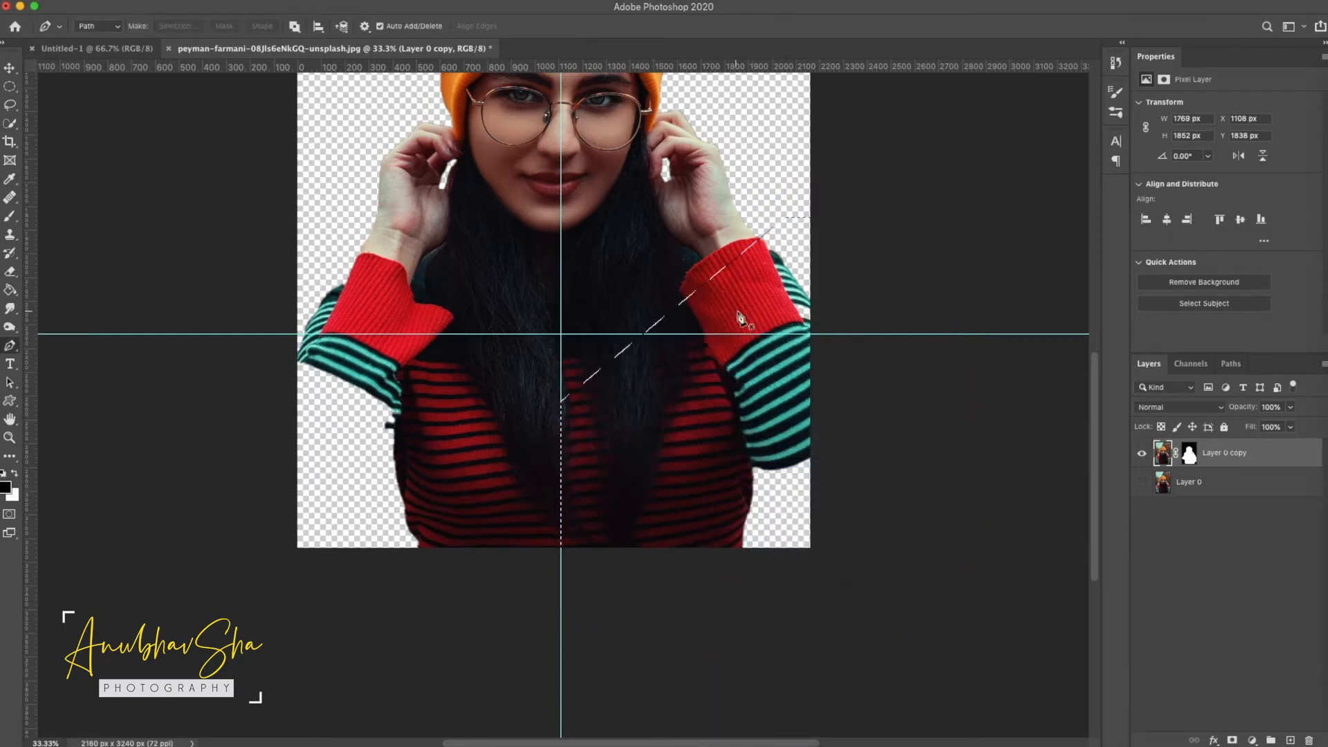
pyautogui.press('Delete')
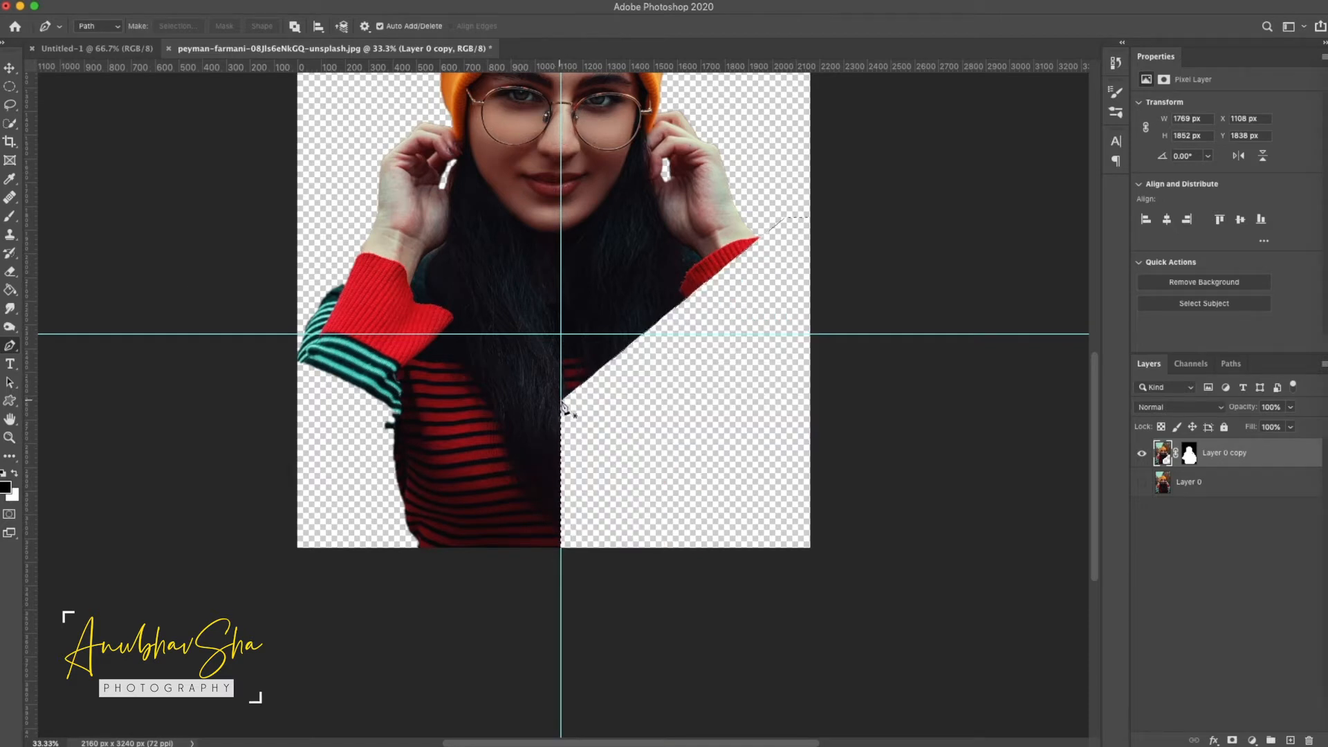
# Draw a Pen path around the lower left body, starting at the cut's corner on the vertical guide and passing the left wrist
pyautogui.scroll(2, 561, 400)
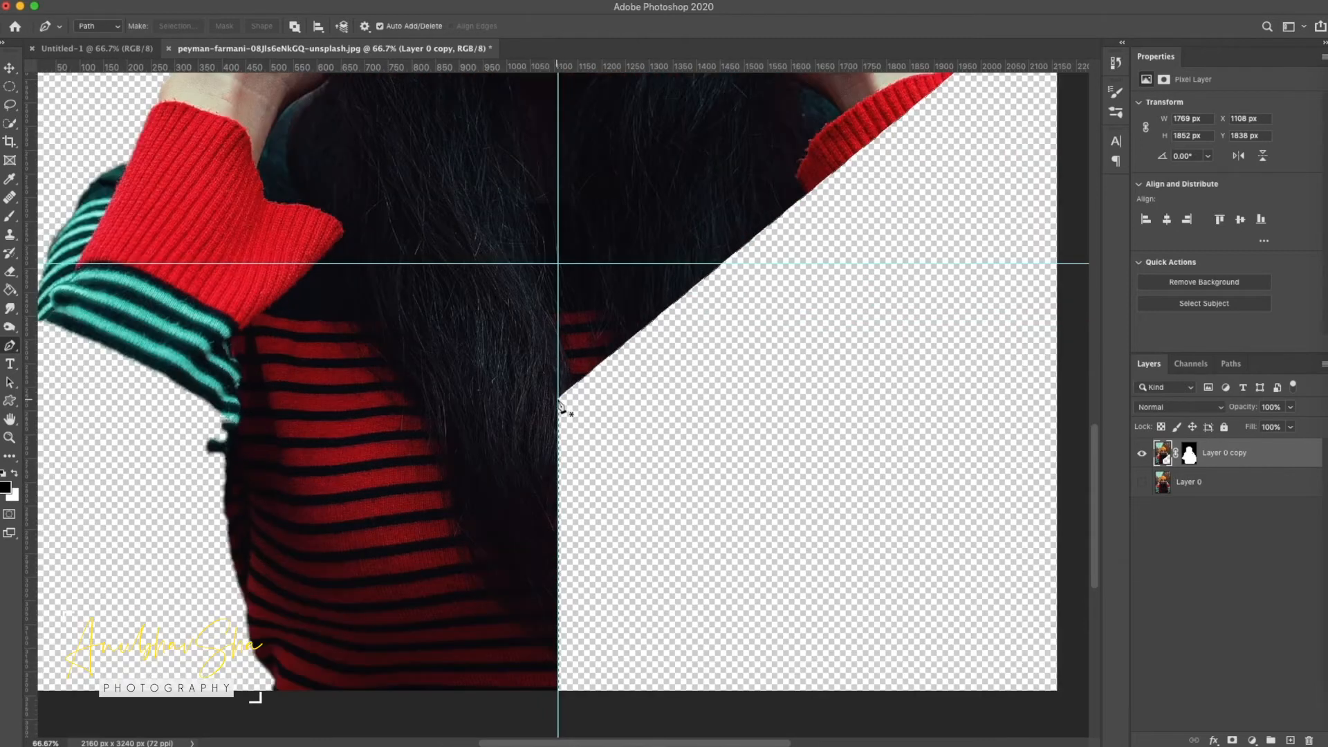
pyautogui.click(561, 401)
pyautogui.scroll(-1, 561, 401)
pyautogui.click(187, 130)
pyautogui.click(74, 137)
pyautogui.click(65, 286)
pyautogui.click(73, 470)
pyautogui.click(97, 684)
pyautogui.click(387, 705)
pyautogui.click(559, 699)
# Turn the lower left path into a selection and delete that area so the bust ends in a V-shaped point
pyautogui.rightClick(559, 699)
pyautogui.click(609, 602)
pyautogui.click(736, 316)
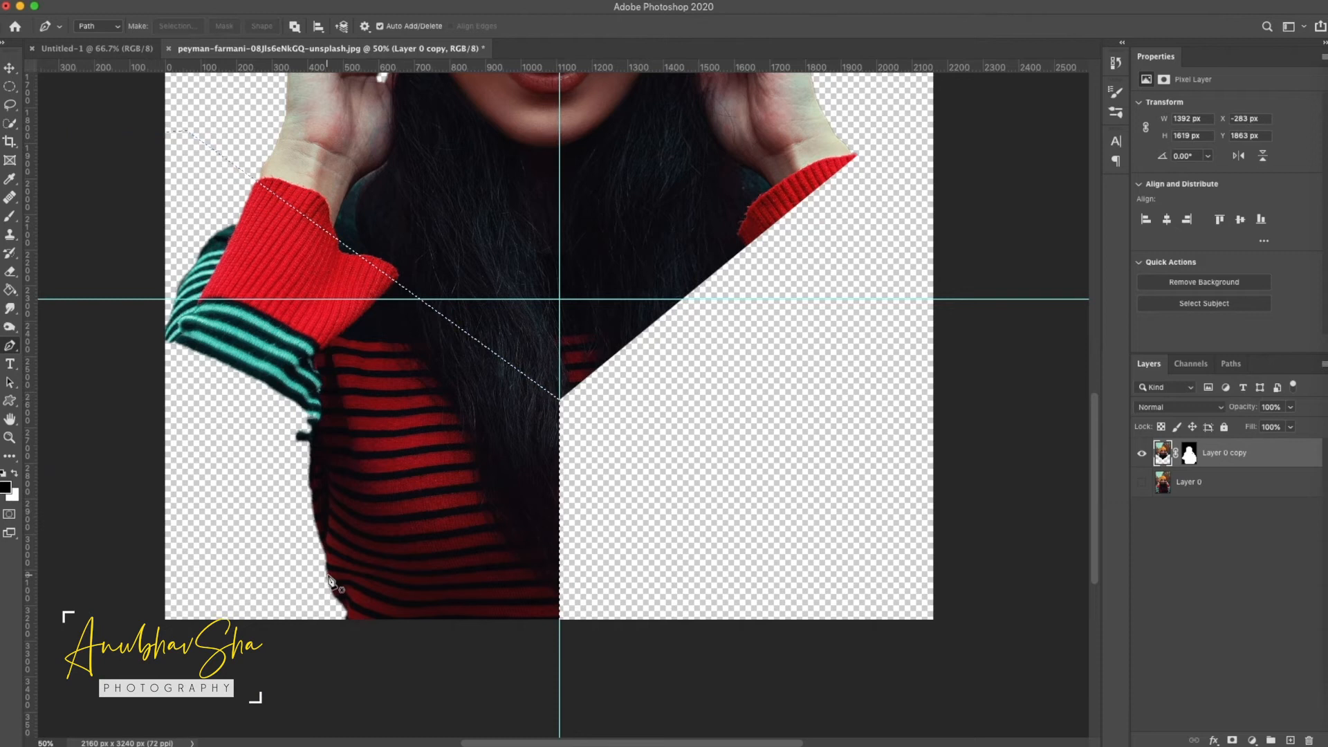
pyautogui.press('Delete')
pyautogui.scroll(-3, 329, 580)
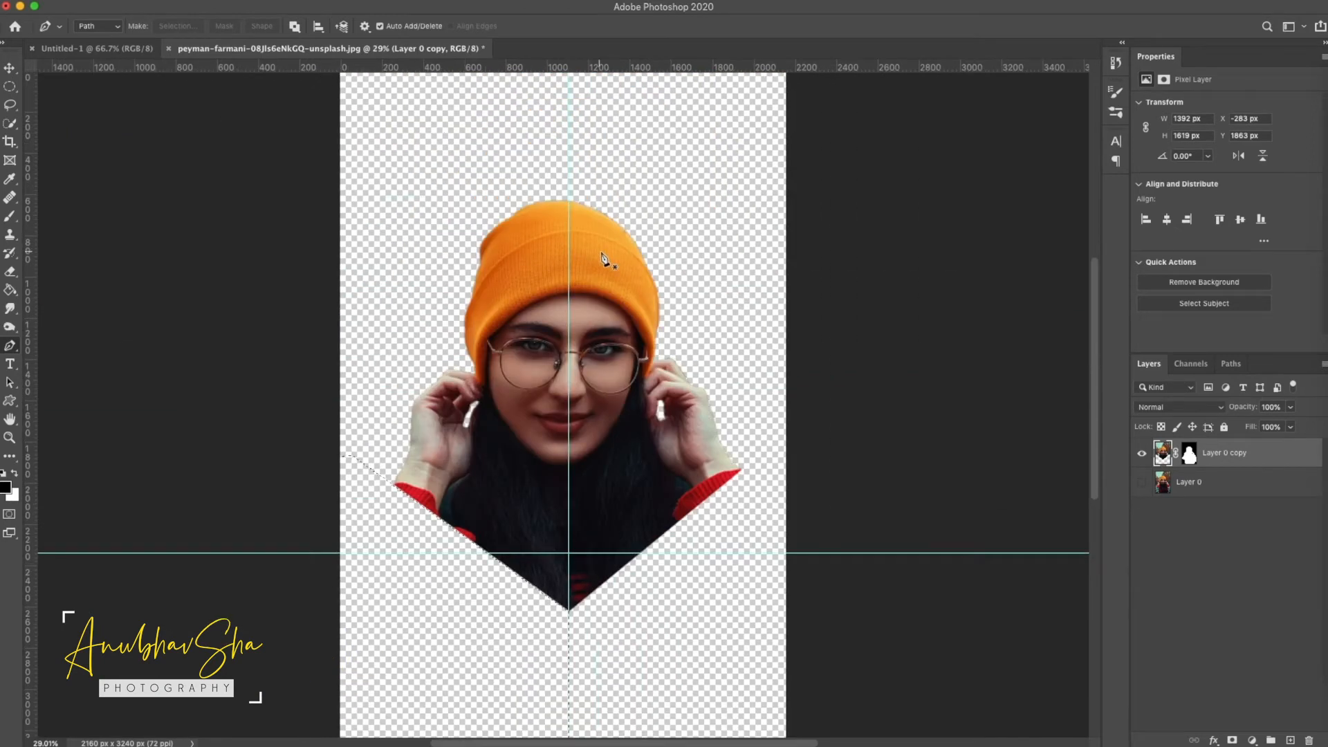
# Apply the existing layer mask on Layer 0 copy and add a new layer mask from the cut-out's selection
pyautogui.click(1141, 453)
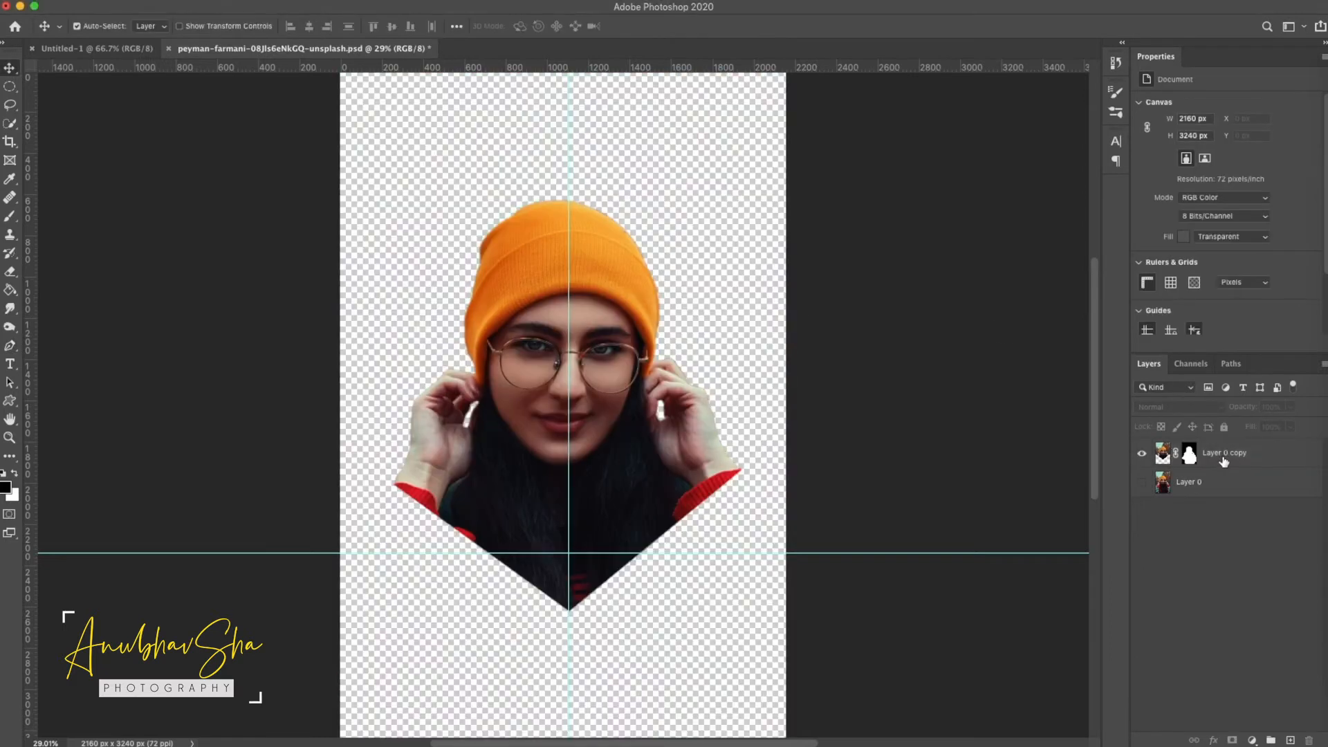
pyautogui.click(1217, 460)
pyautogui.click(1189, 456)
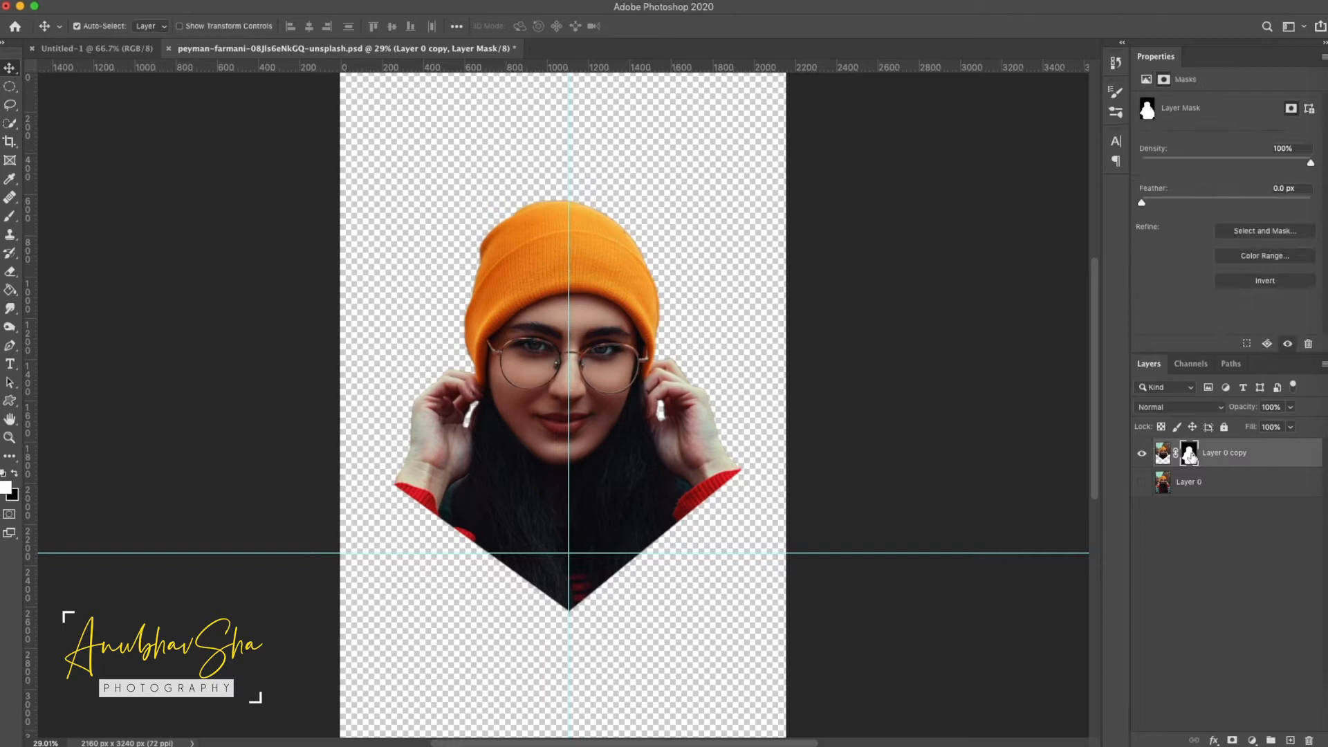
pyautogui.rightClick(1190, 455)
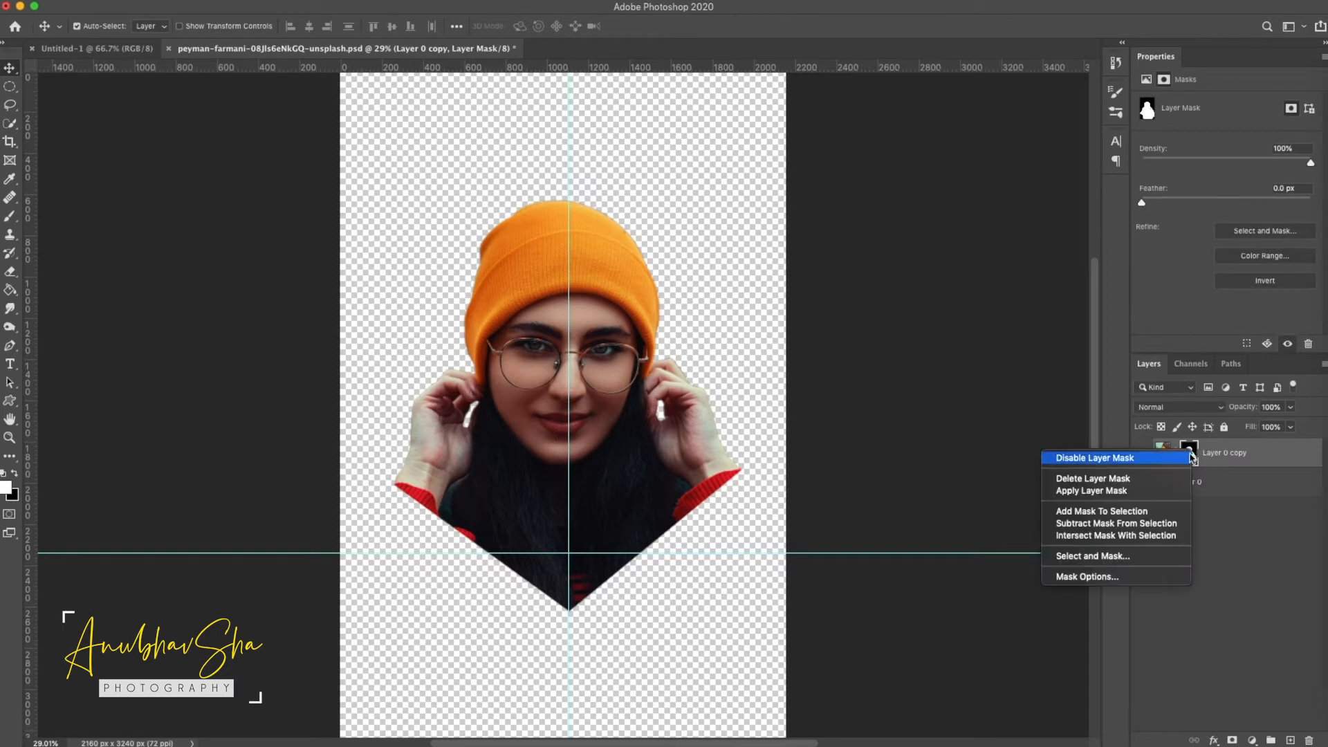
pyautogui.click(1120, 492)
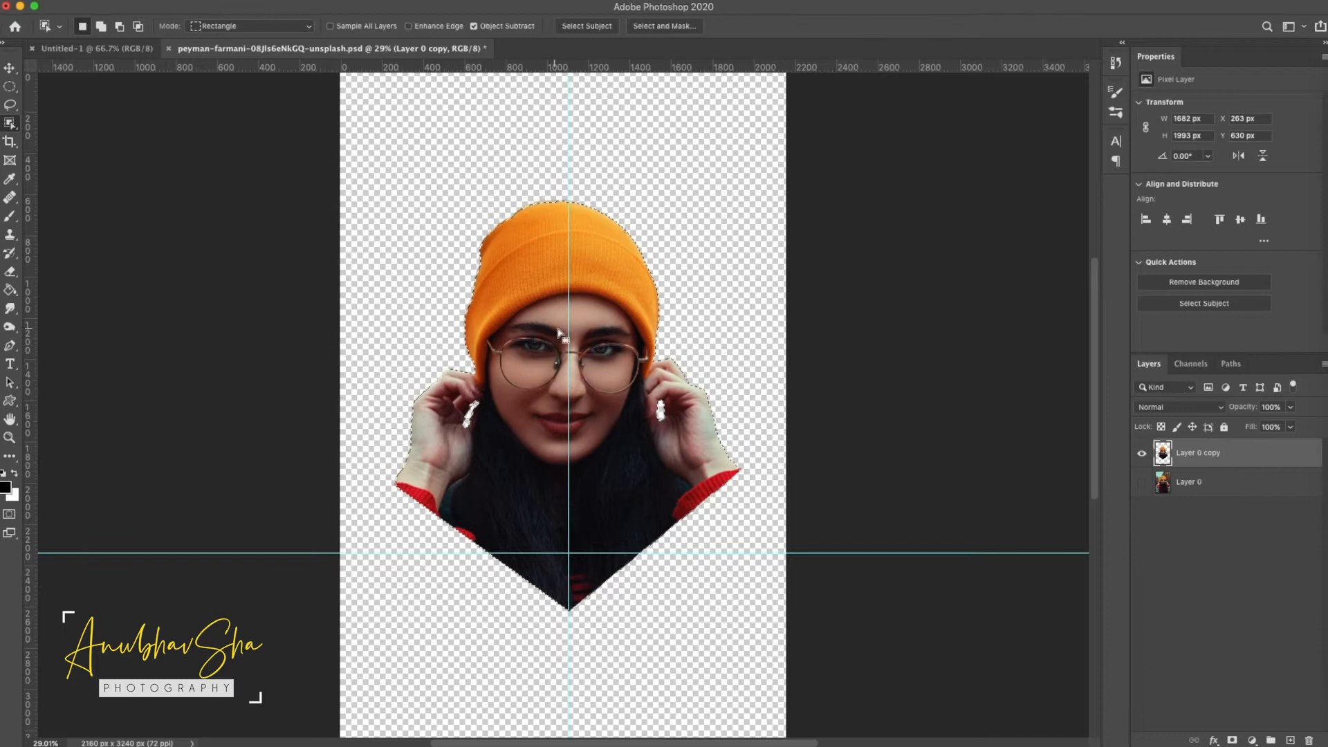
pyautogui.click(1232, 741)
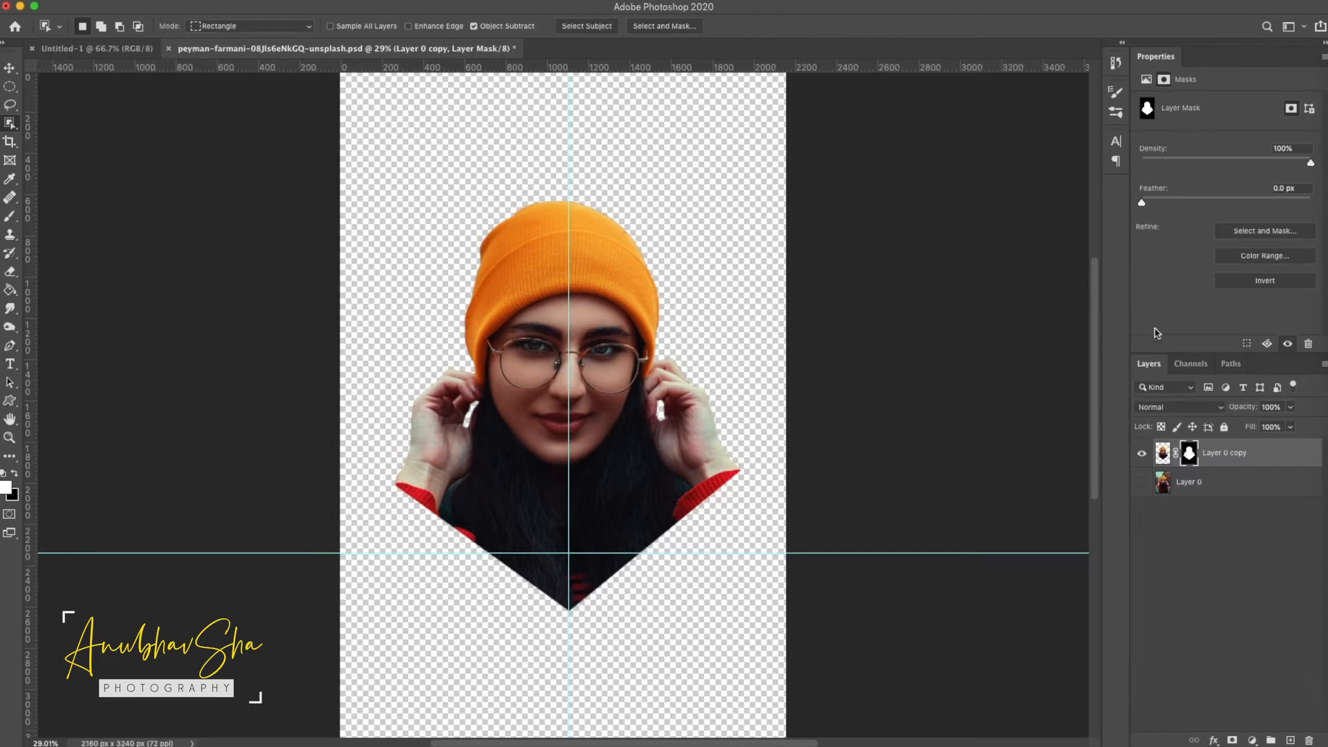
# Hide the guides and the rulers
pyautogui.click(379, 7)
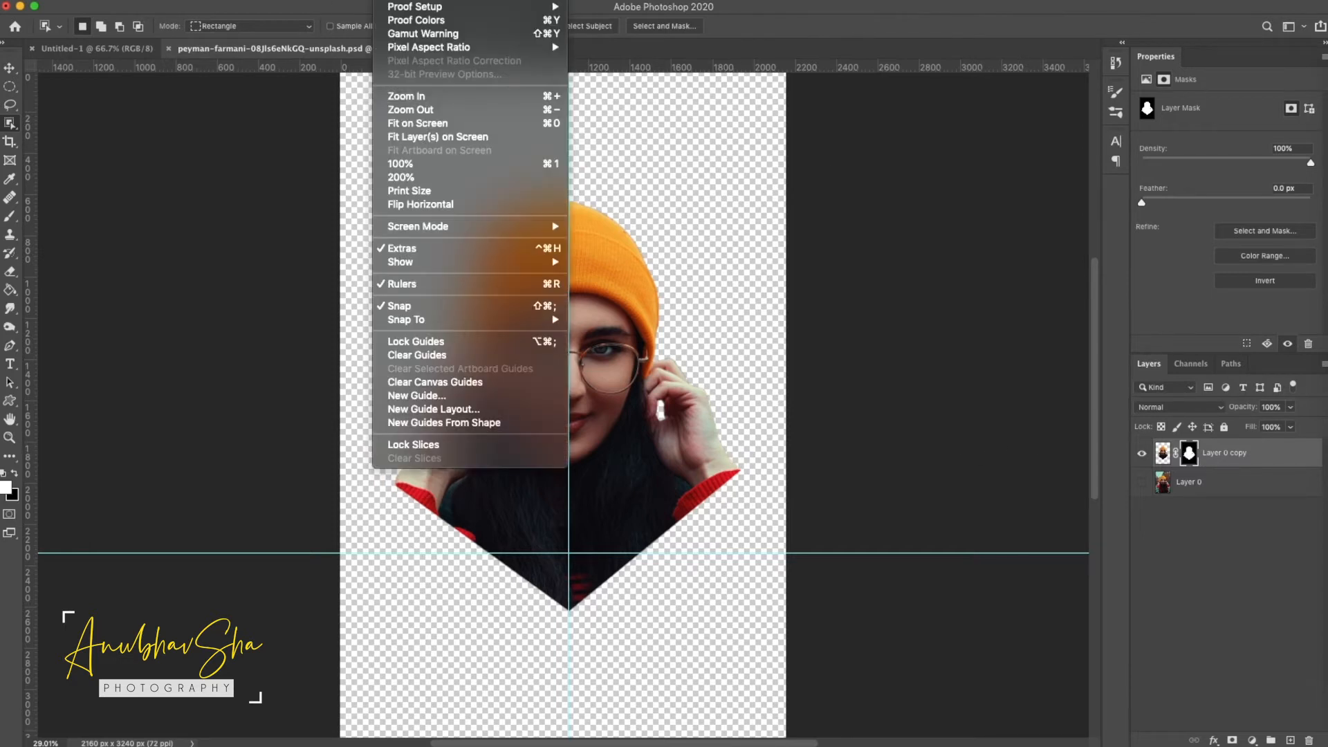
pyautogui.click(446, 247)
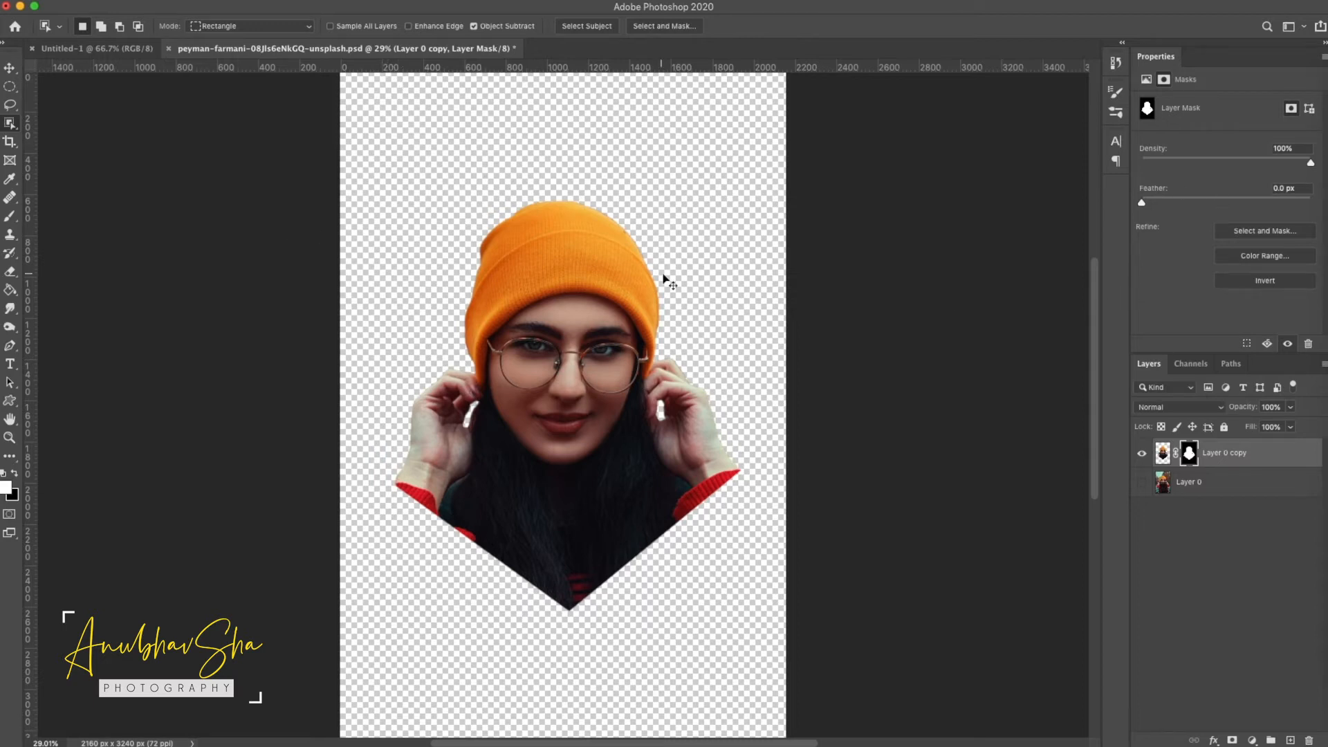
pyautogui.press('super+r')
# Convert Layer 0 copy to a Smart Object
pyautogui.click(1163, 453)
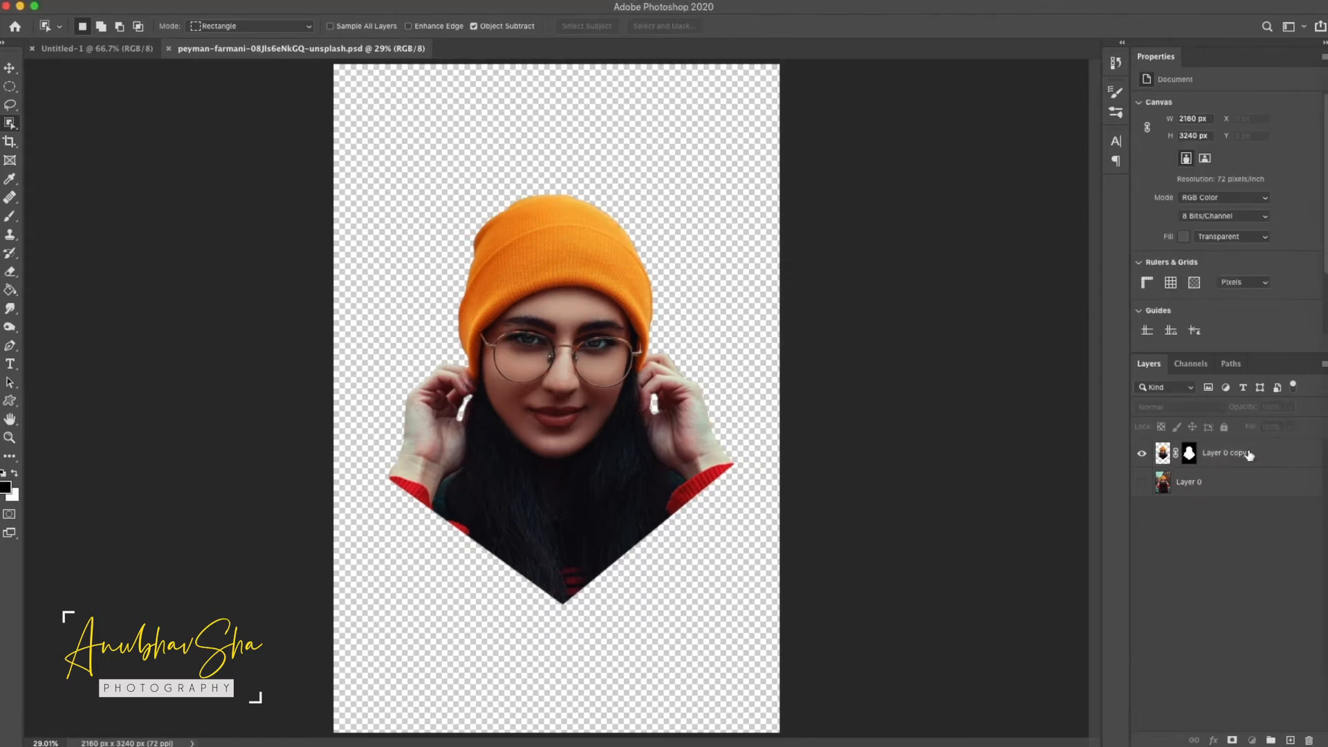
pyautogui.rightClick(1278, 457)
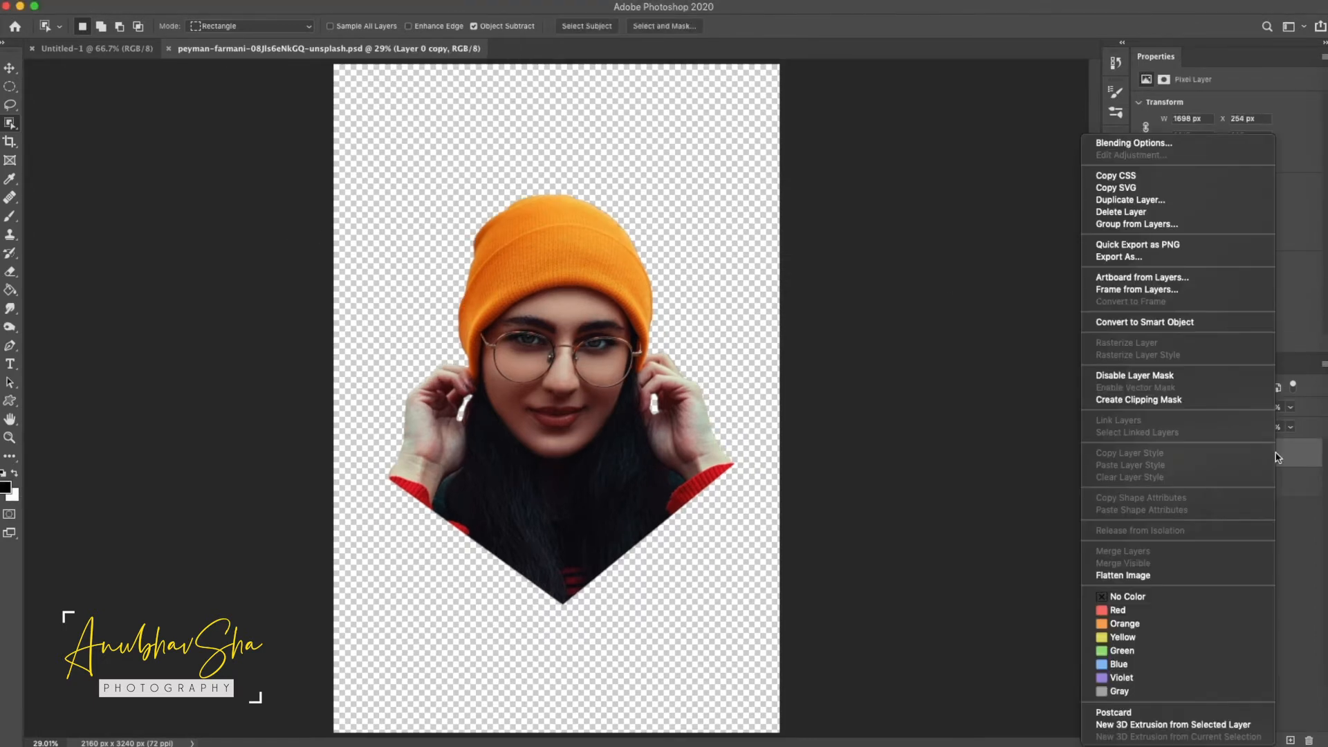
pyautogui.click(1156, 323)
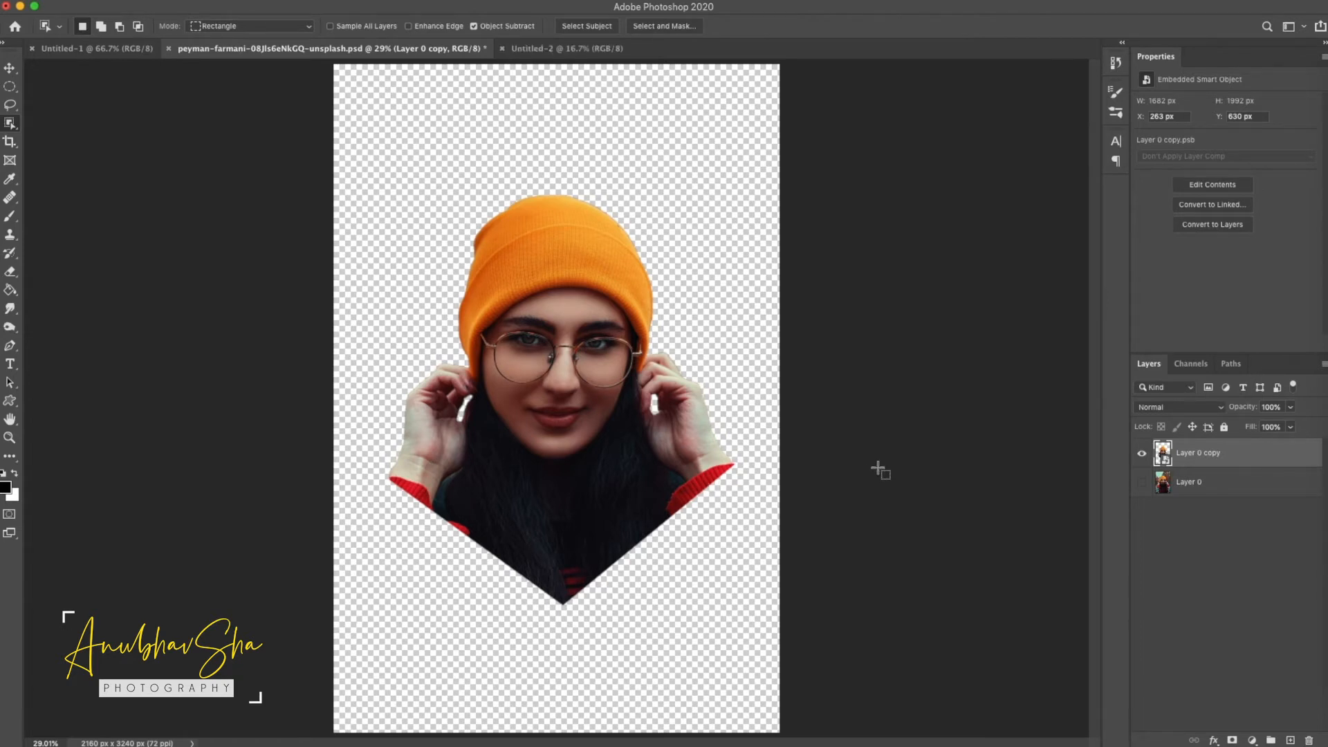
# Crop the canvas to a landscape 2500 x 1718 px at 150 px/in, widening both sides and trimming the empty space below the bust
pyautogui.press('c')
pyautogui.press('super+minus')
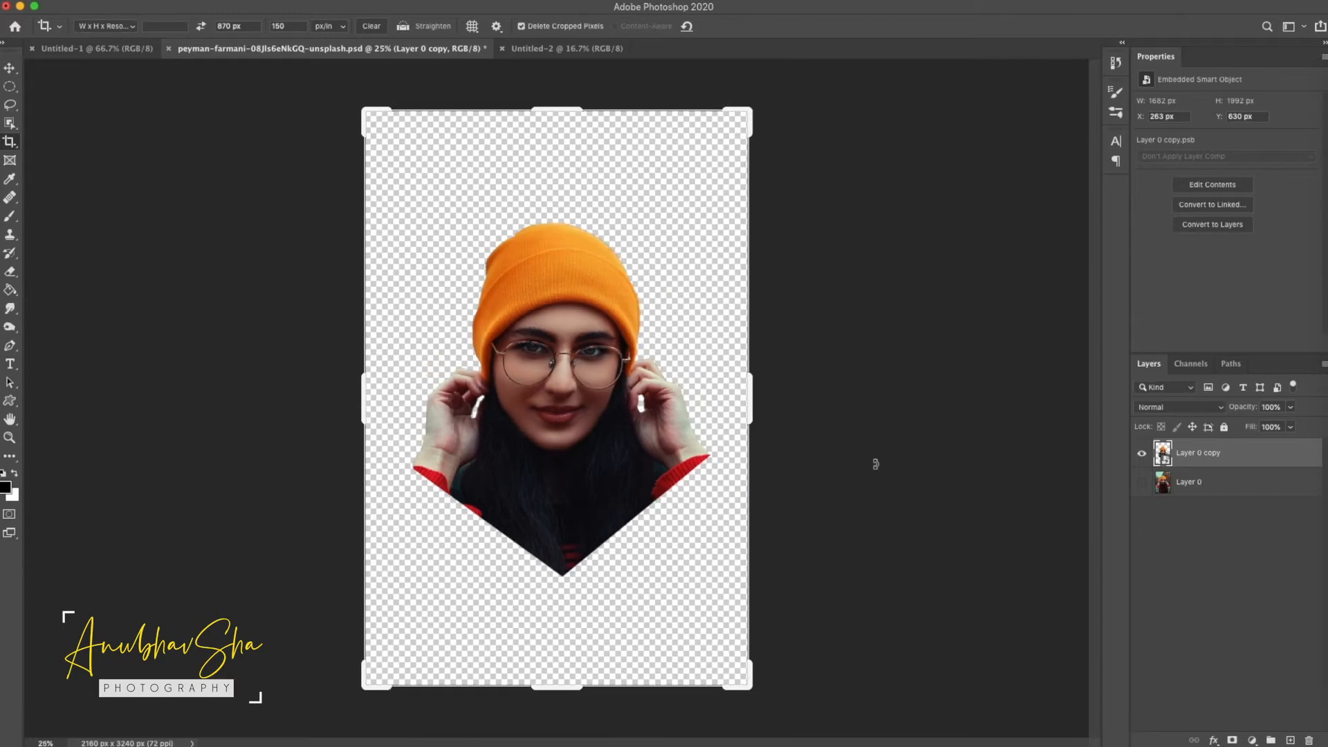
pyautogui.moveTo(754, 389); pyautogui.dragTo(806, 389)
pyautogui.moveTo(306, 392); pyautogui.dragTo(261, 389)
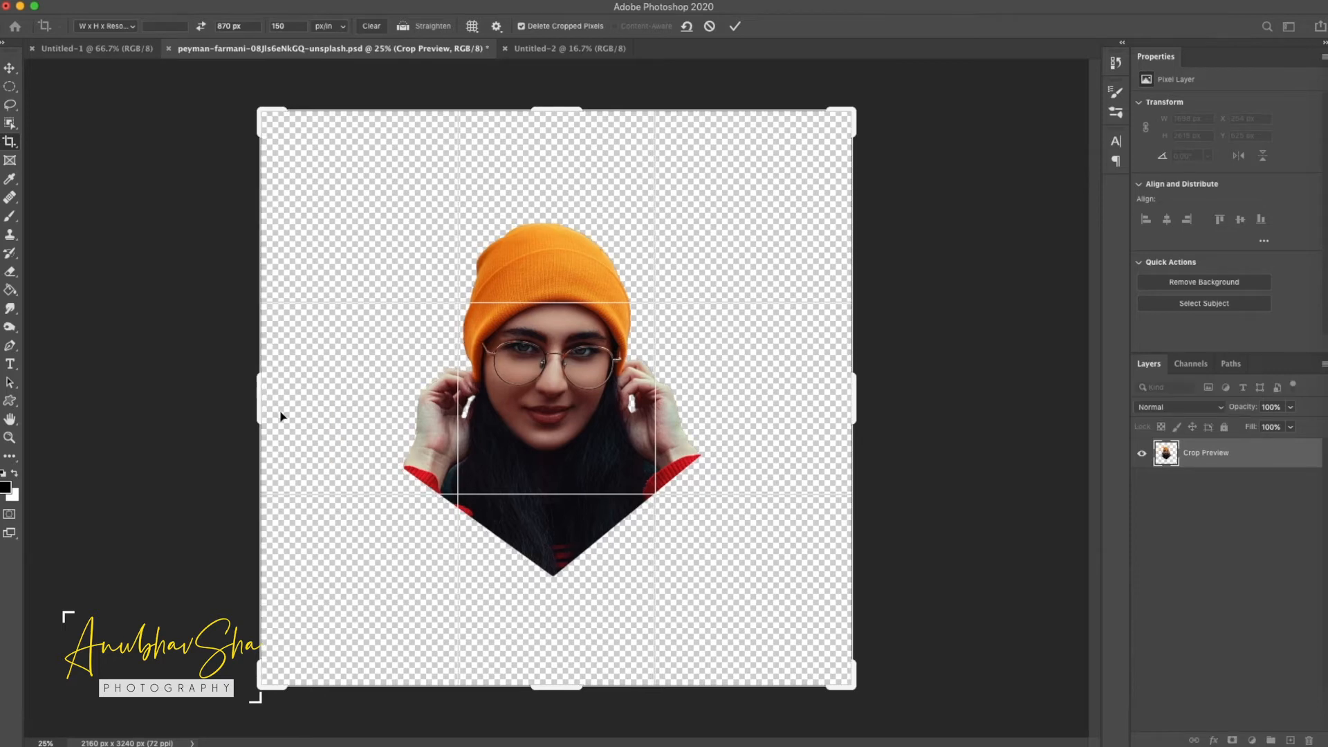
pyautogui.moveTo(564, 697); pyautogui.dragTo(564, 633)
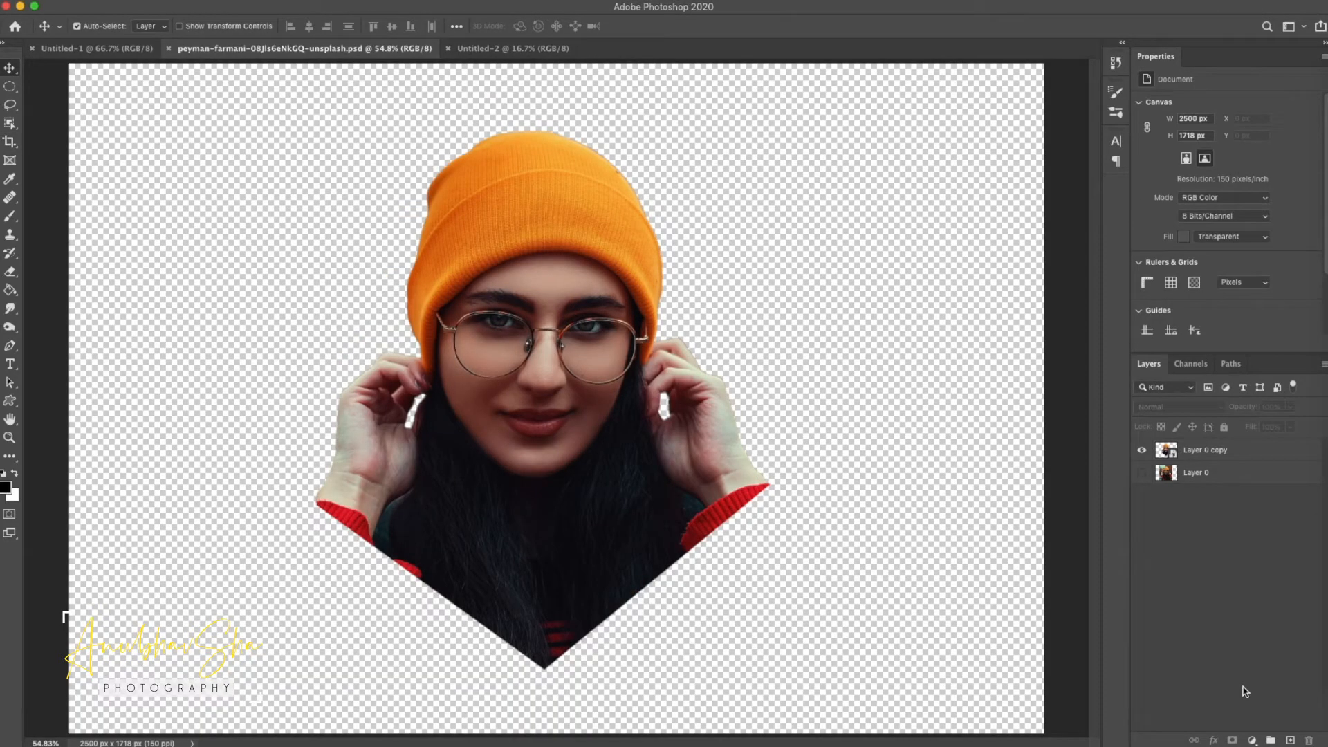
# Add a Solid Color fill layer in dark brown #5e3e0b and place it below Layer 0 copy
pyautogui.click(1253, 740)
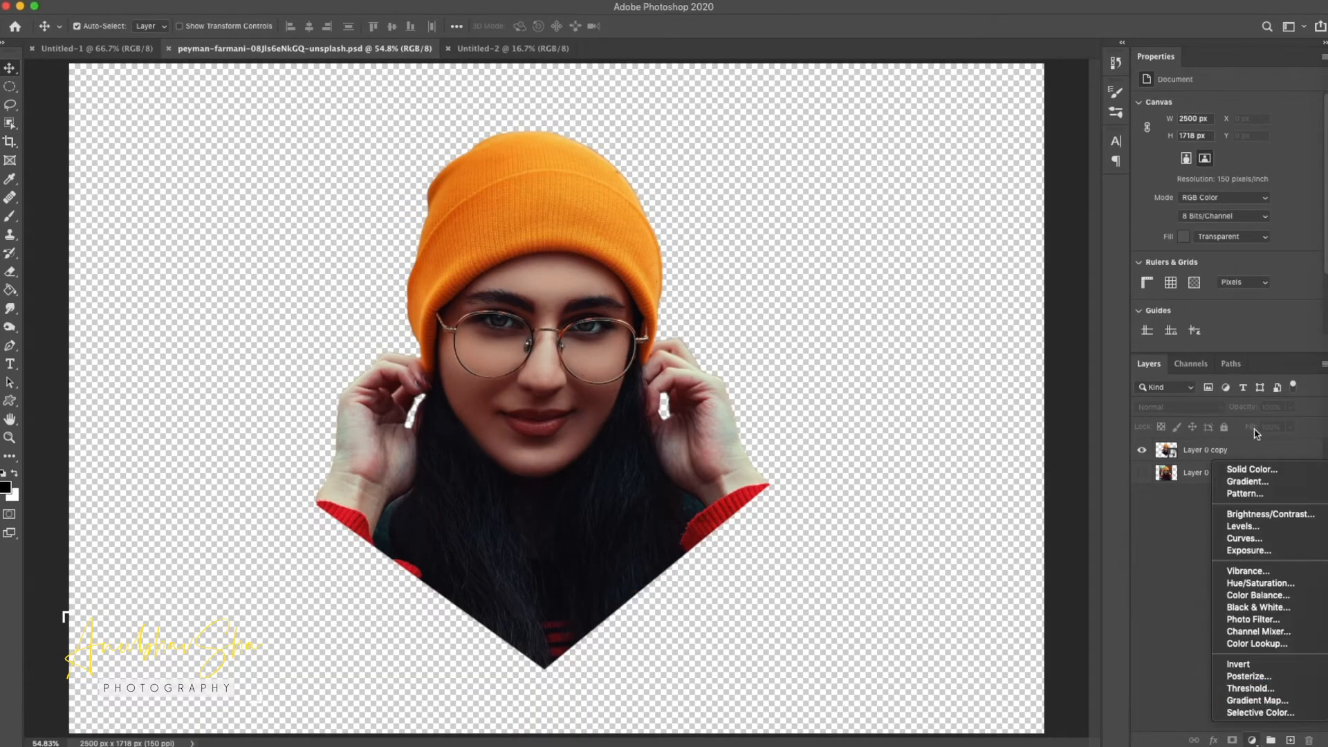
pyautogui.click(1249, 470)
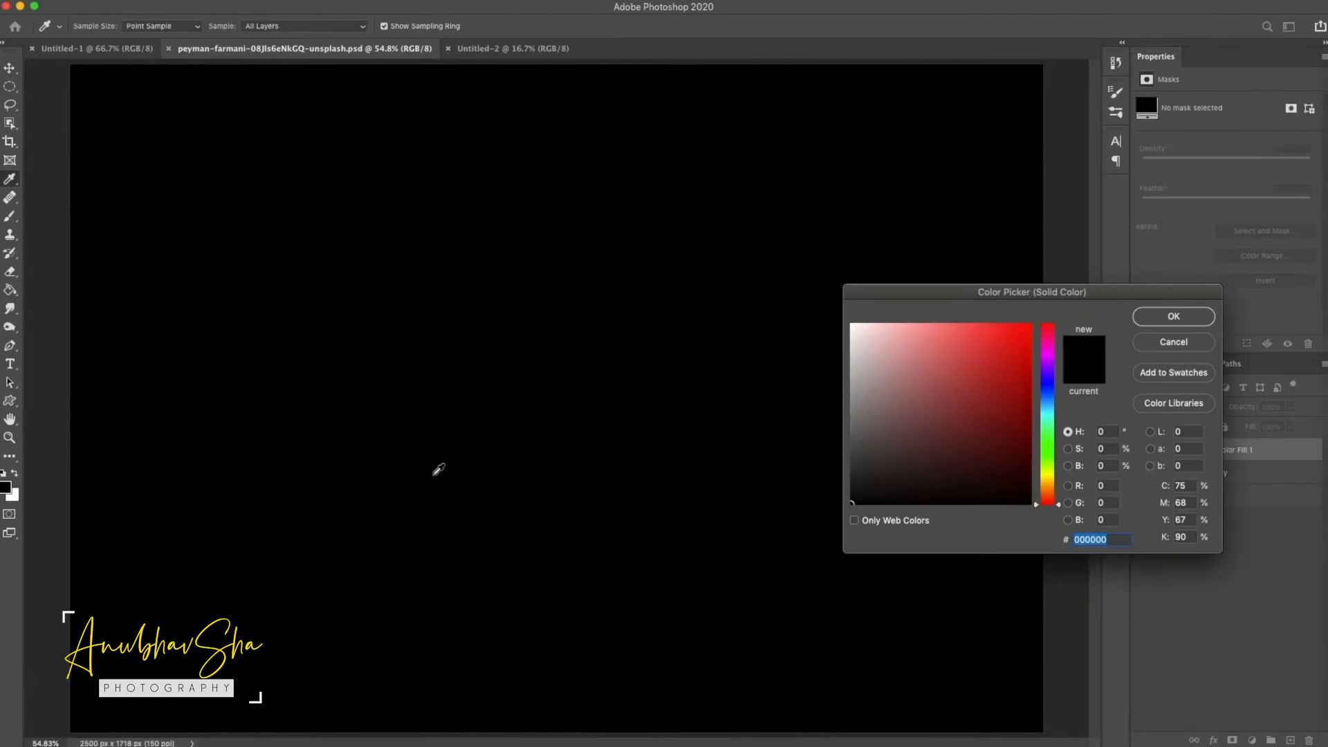
pyautogui.click(1010, 438)
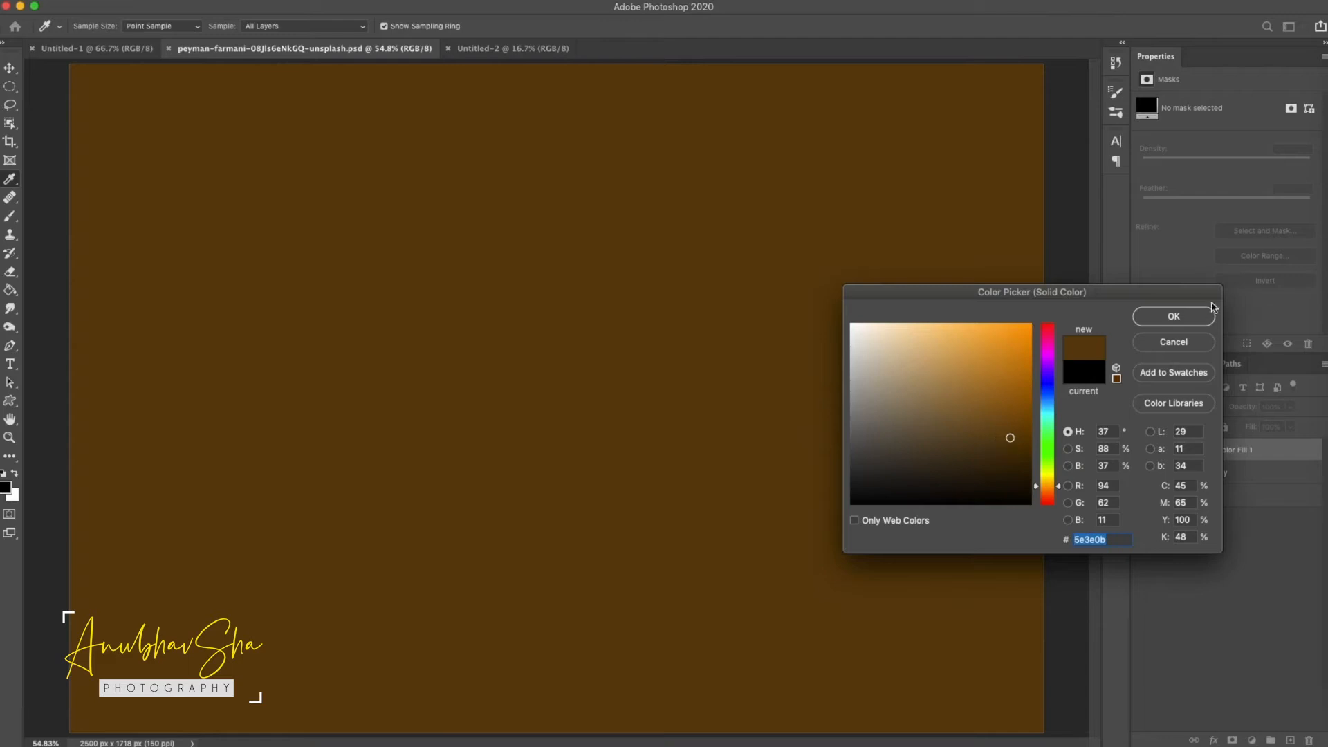
pyautogui.click(1189, 316)
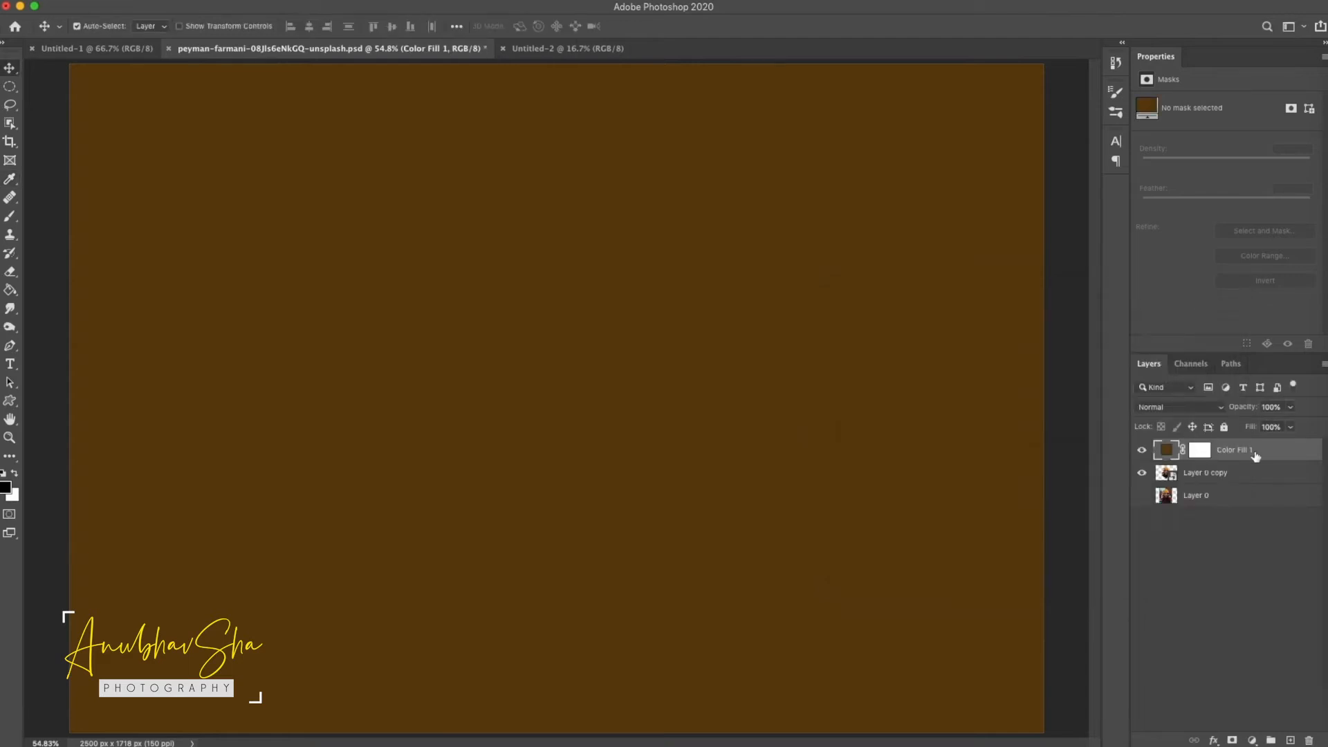
pyautogui.moveTo(1254, 453); pyautogui.dragTo(1253, 486)
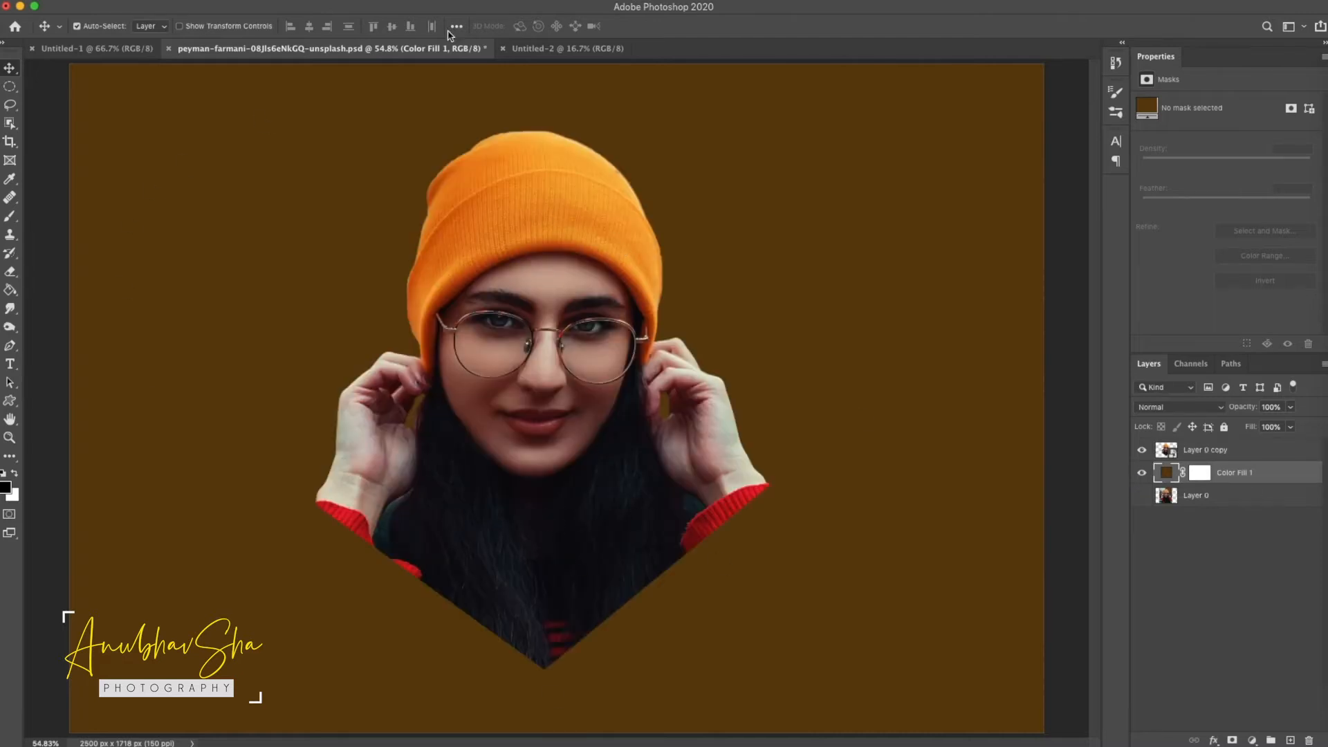
# Rename Layer 0 copy as Model and the colour fill layer as BG
pyautogui.write('Model')
pyautogui.press('Return')
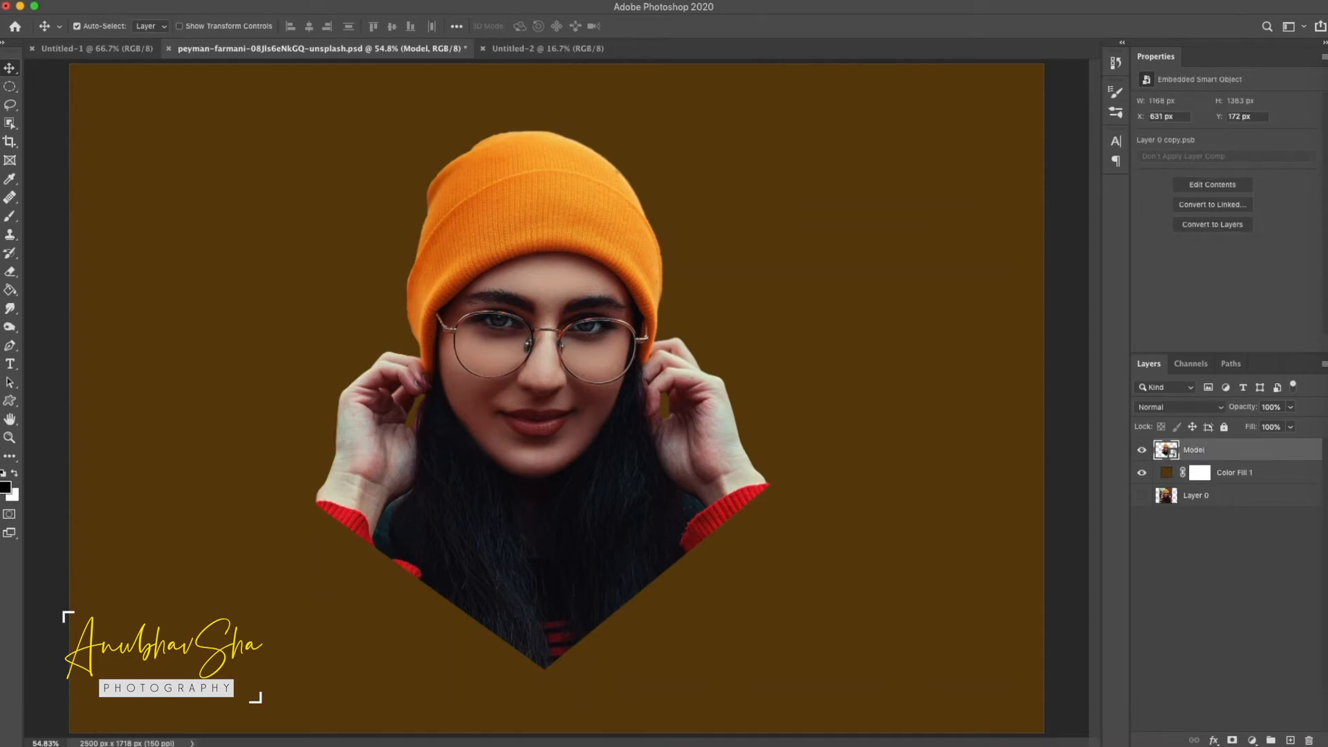
pyautogui.doubleClick(1245, 475)
pyautogui.write('BG')
pyautogui.press('Return')
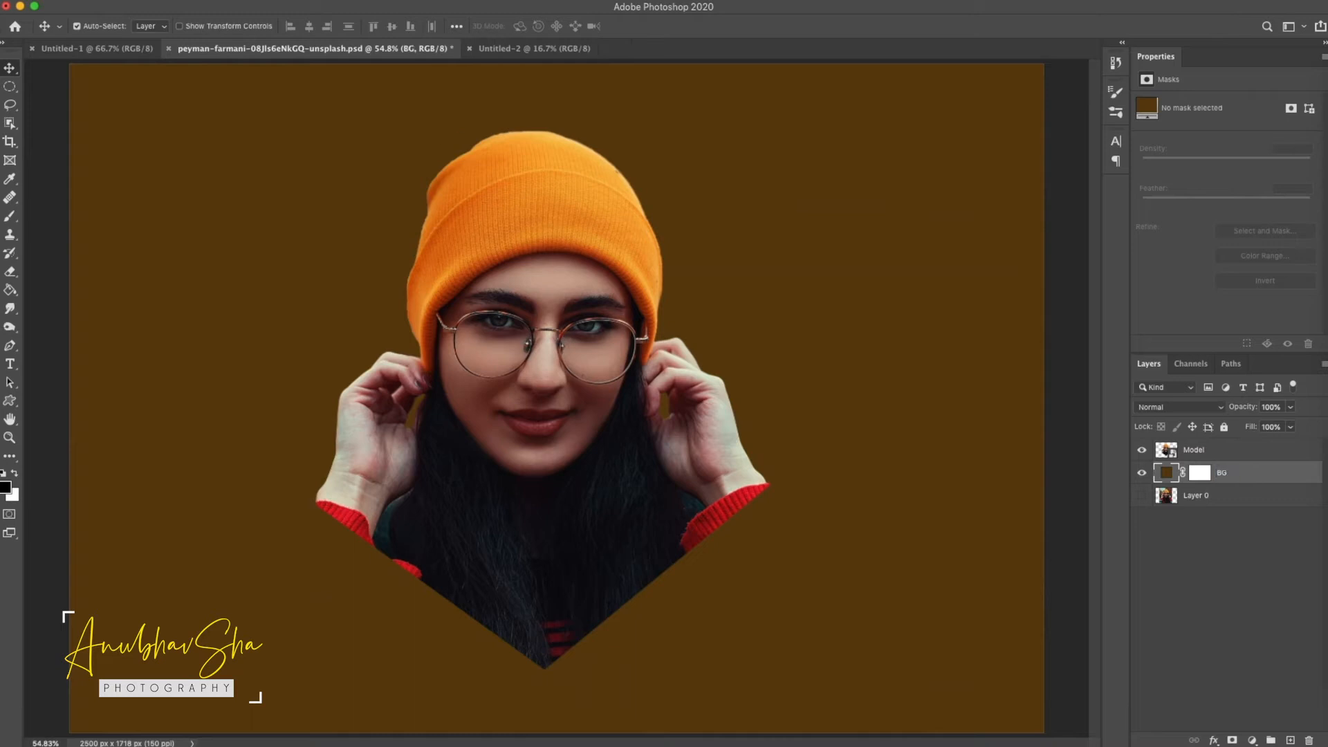
# Add a Gradient Overlay to the BG layer using the Black, White preset from Basics, and reverse the gradient
pyautogui.rightClick(1270, 472)
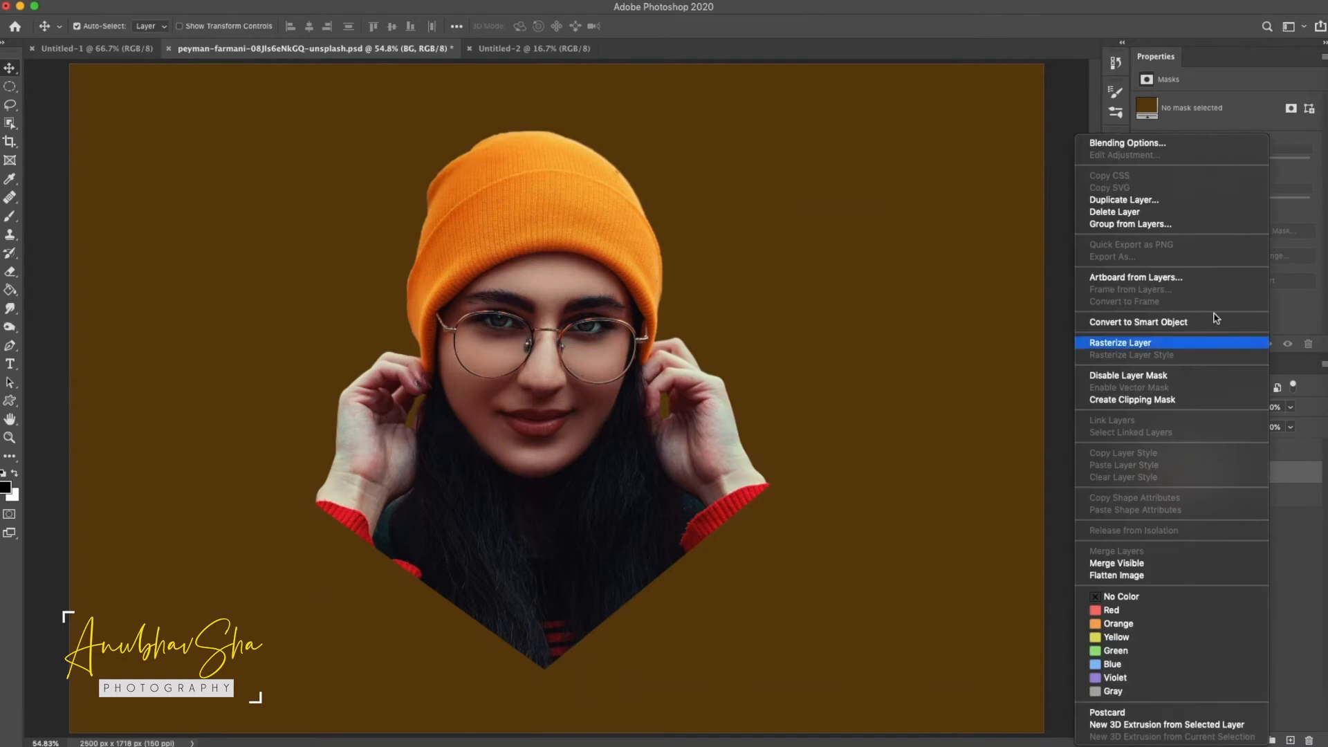
pyautogui.click(1105, 143)
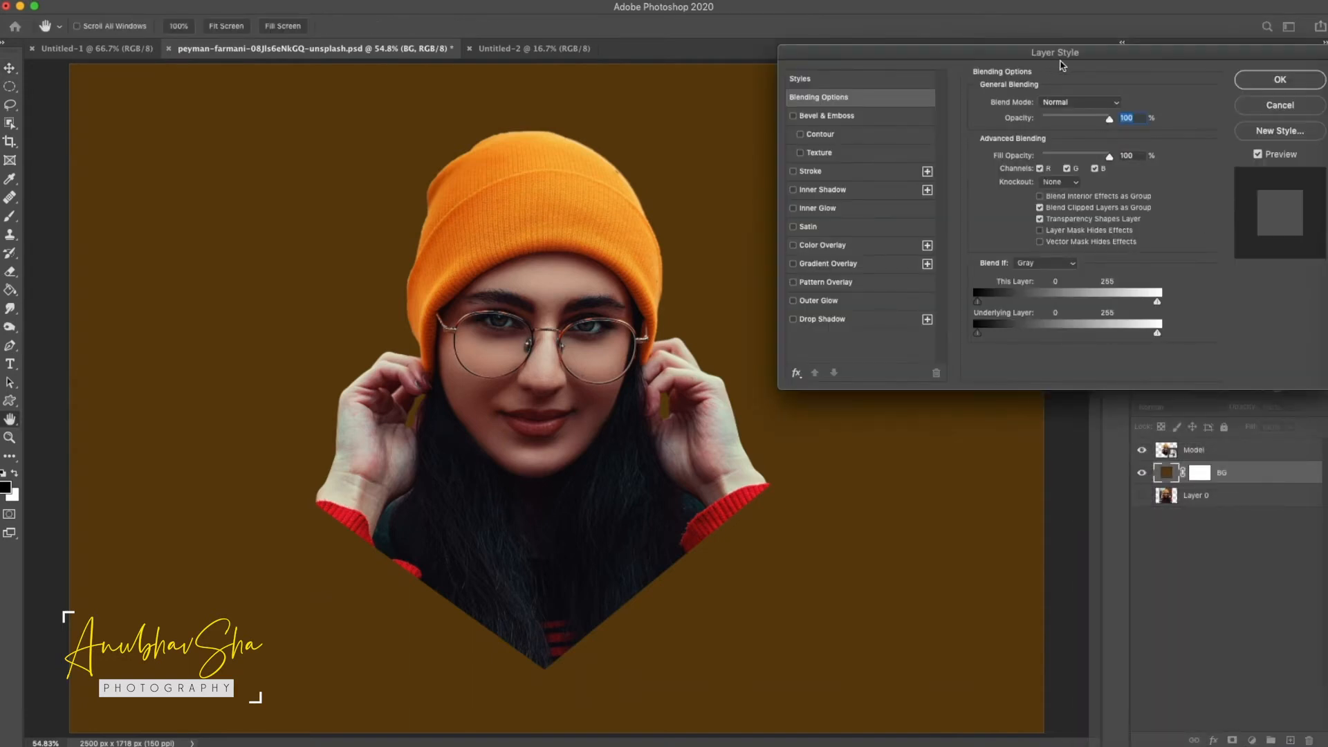
pyautogui.click(802, 266)
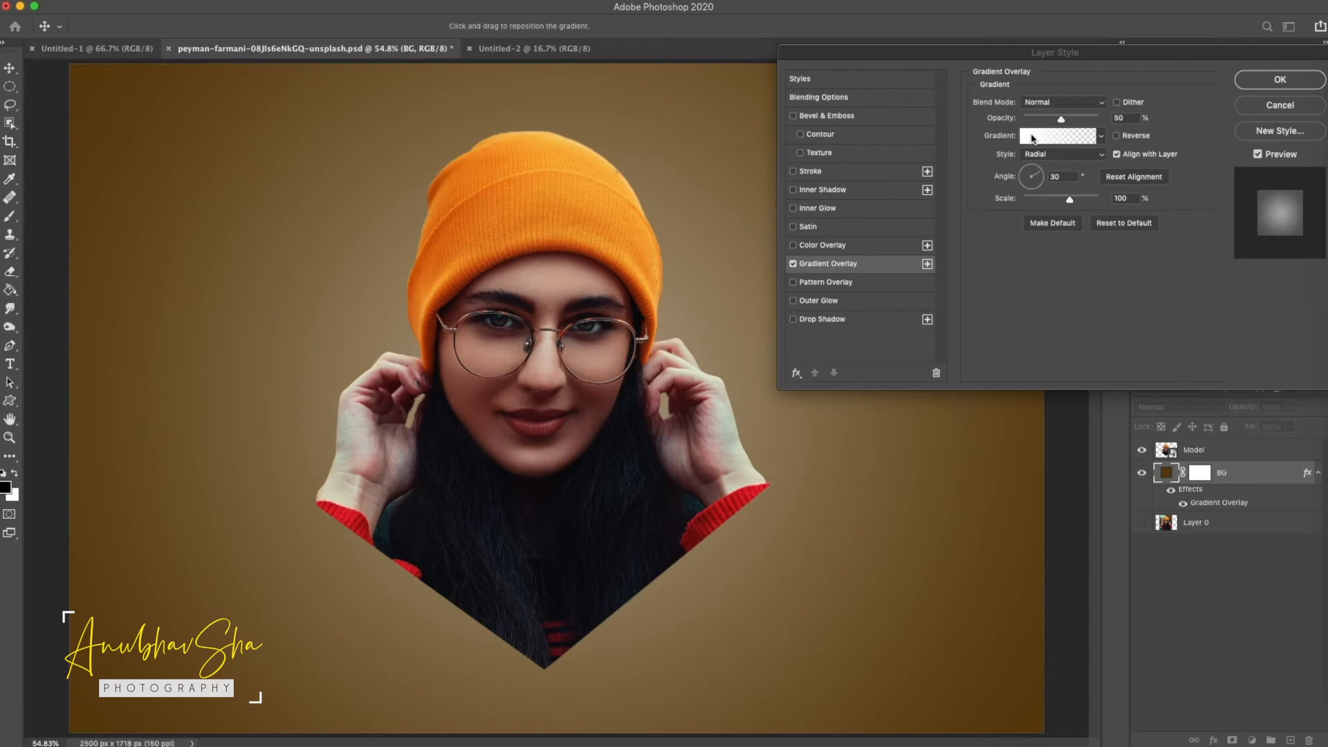
pyautogui.click(1053, 143)
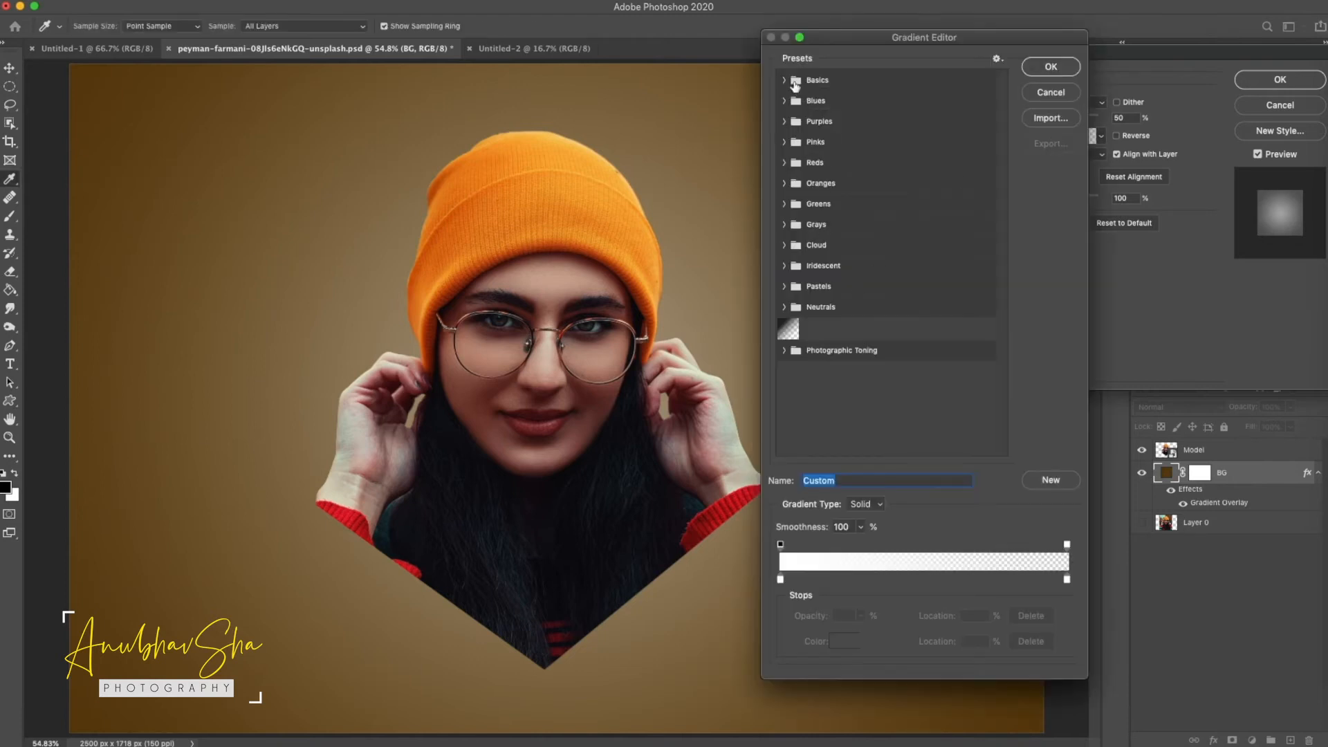
pyautogui.click(790, 82)
pyautogui.click(852, 102)
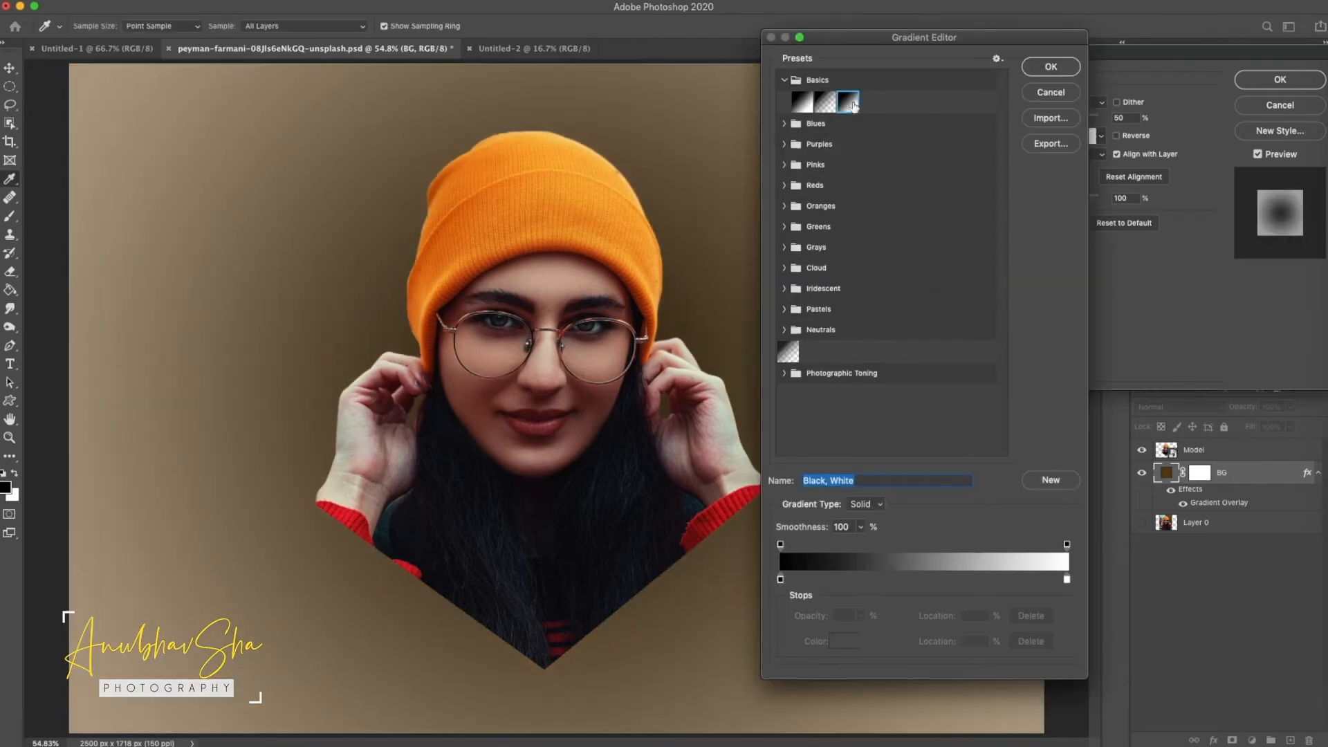
pyautogui.click(1050, 68)
pyautogui.click(1117, 136)
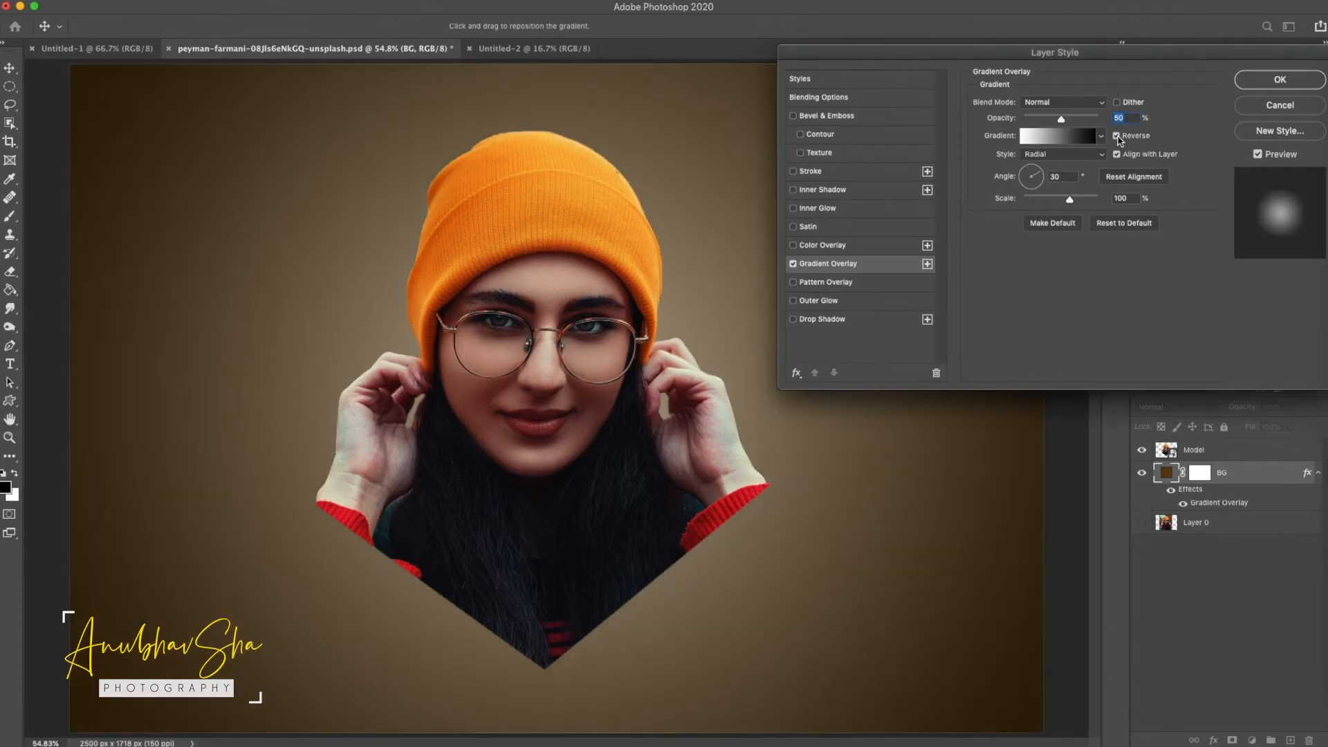
# Set the Gradient Overlay's blend mode to Screen and its opacity to 100%
pyautogui.click(1069, 102)
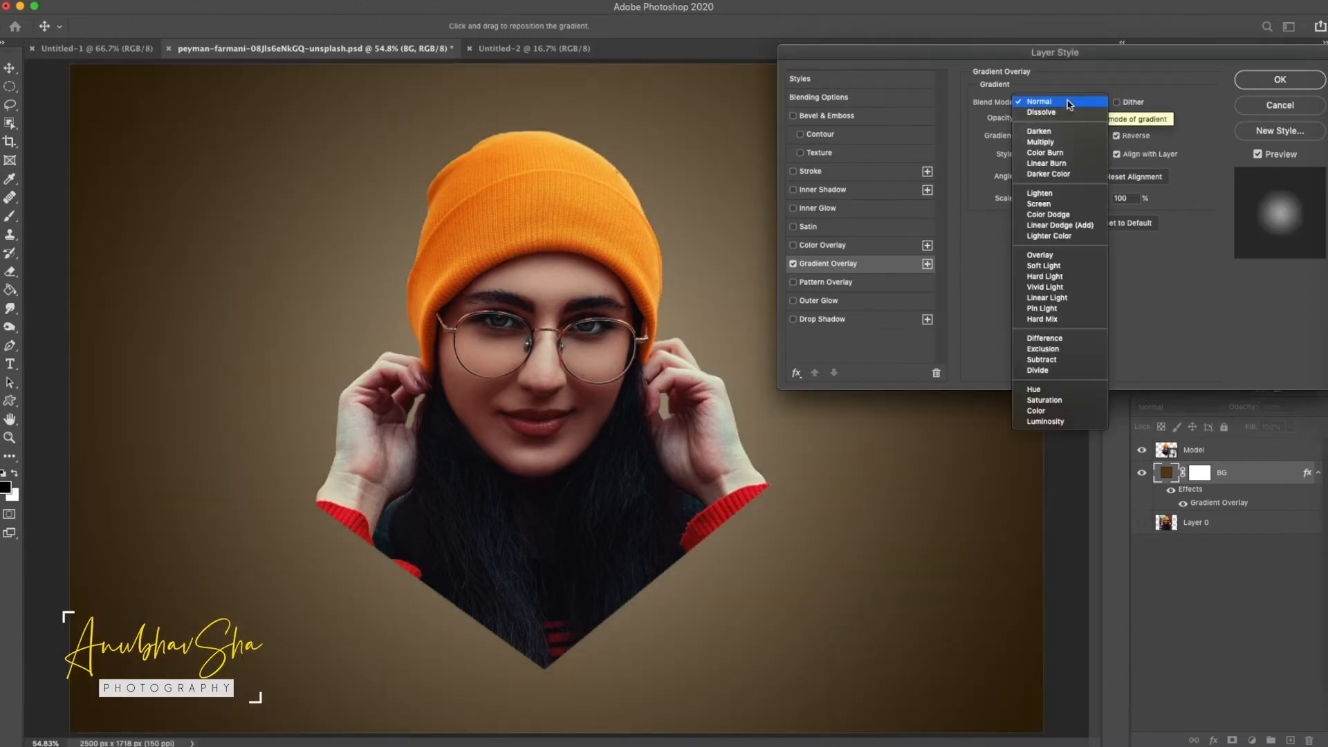
pyautogui.click(1069, 102)
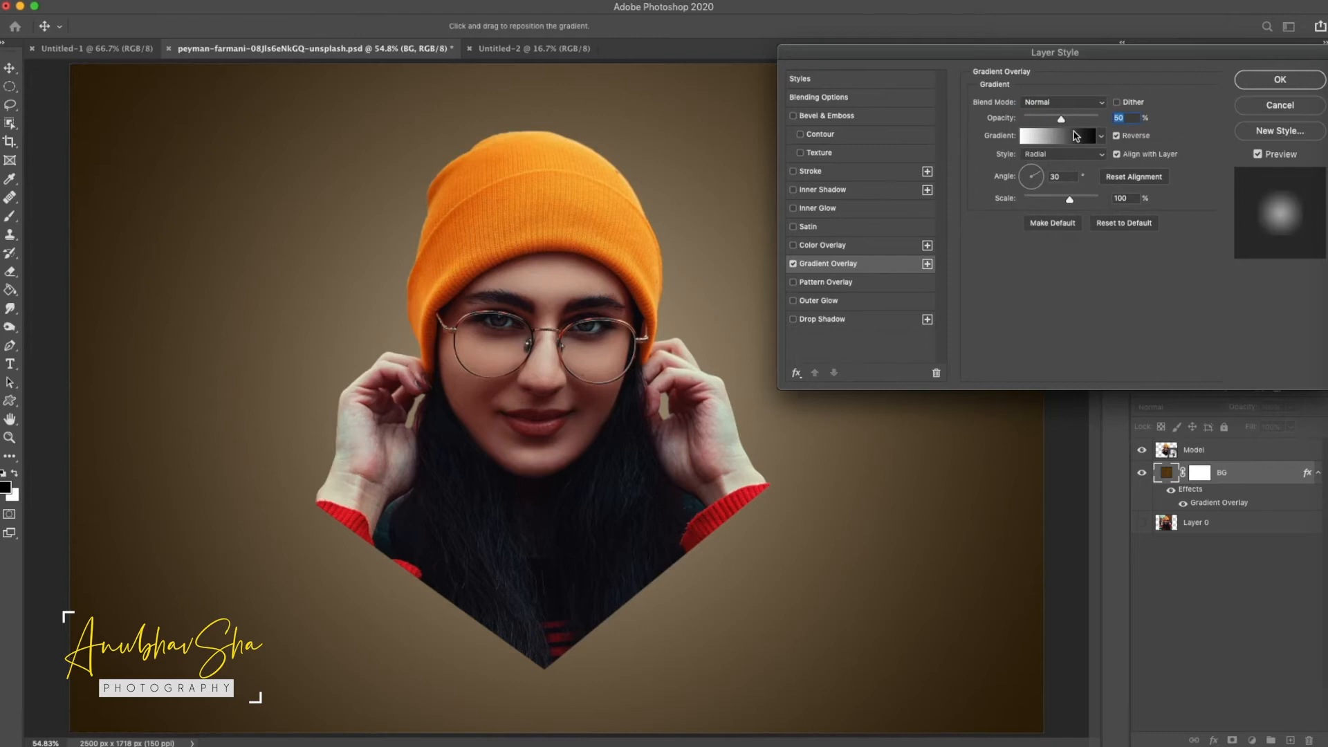
pyautogui.click(1058, 102)
pyautogui.click(1039, 204)
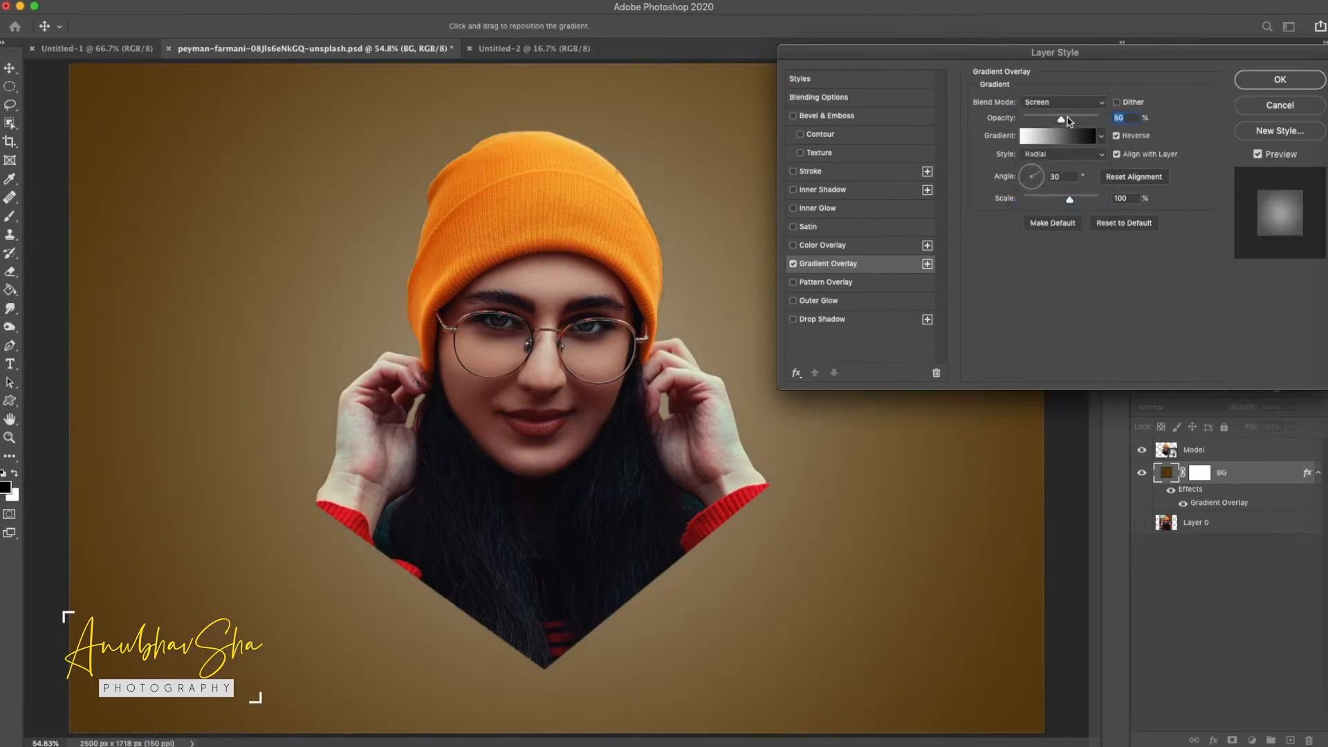
pyautogui.write('100')
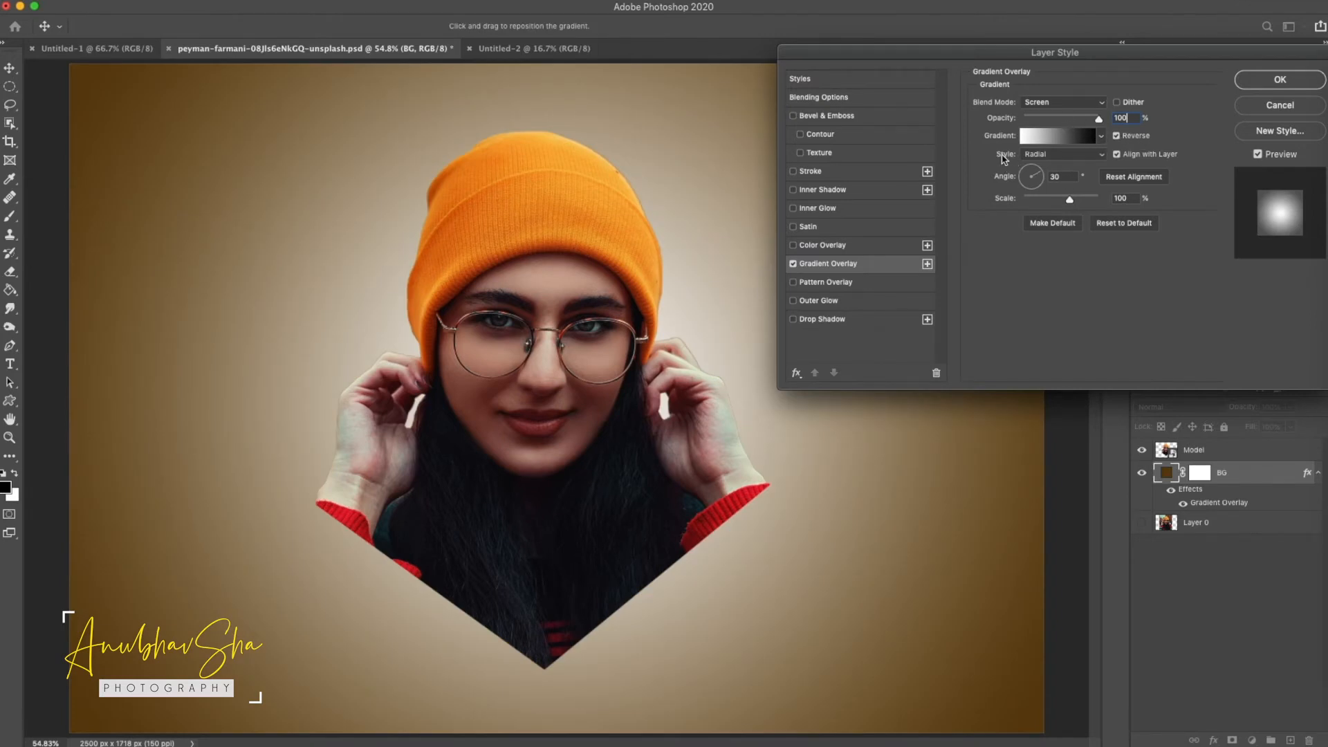
# Keep the Gradient Overlay's style Radial and set its angle to 90° and scale to 150%
pyautogui.click(1044, 155)
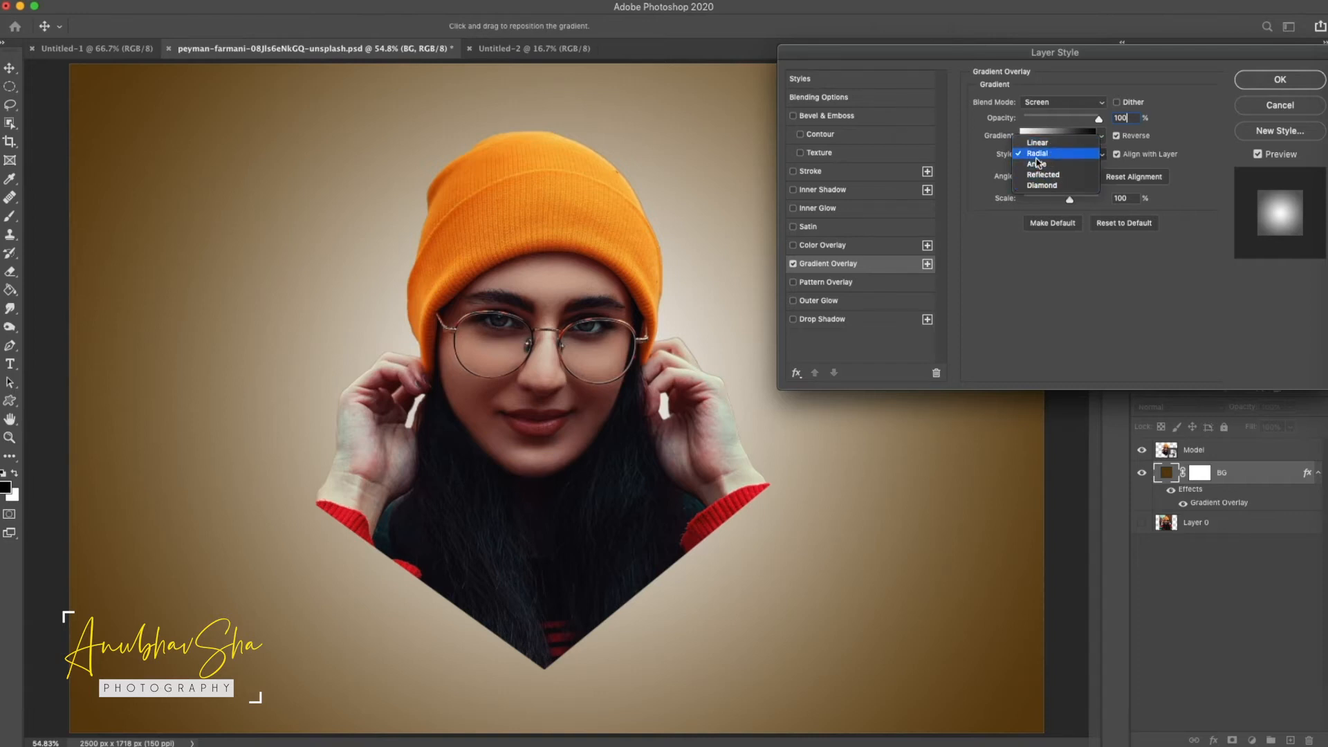
pyautogui.click(1037, 153)
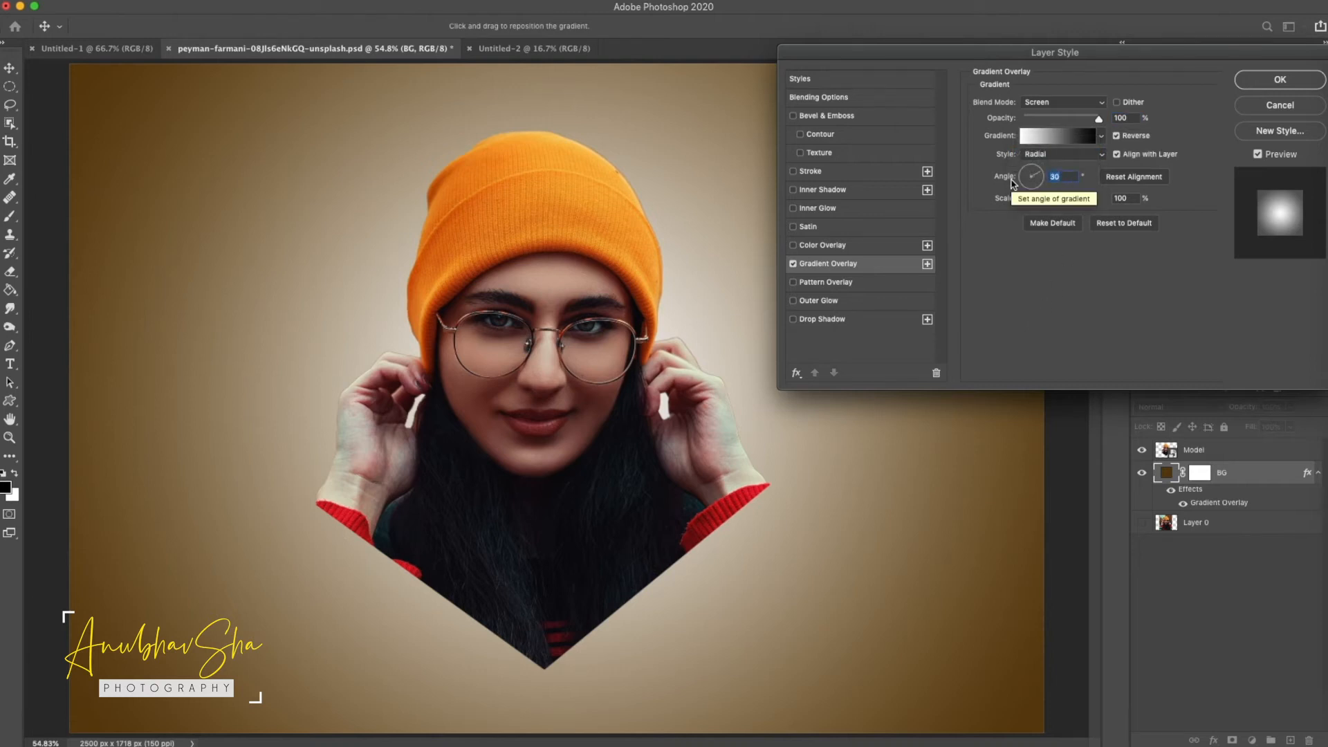
pyautogui.write('90')
pyautogui.press('Return')
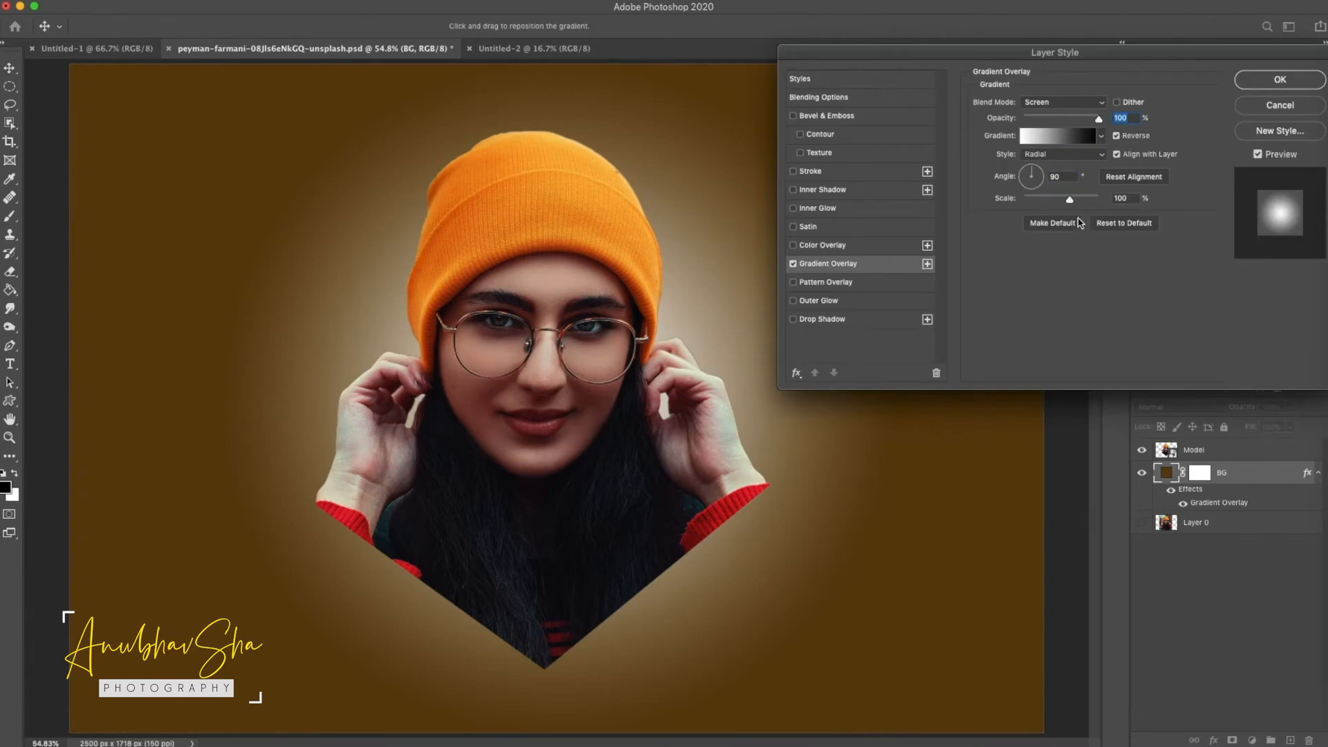
pyautogui.click(1119, 198)
pyautogui.write('150')
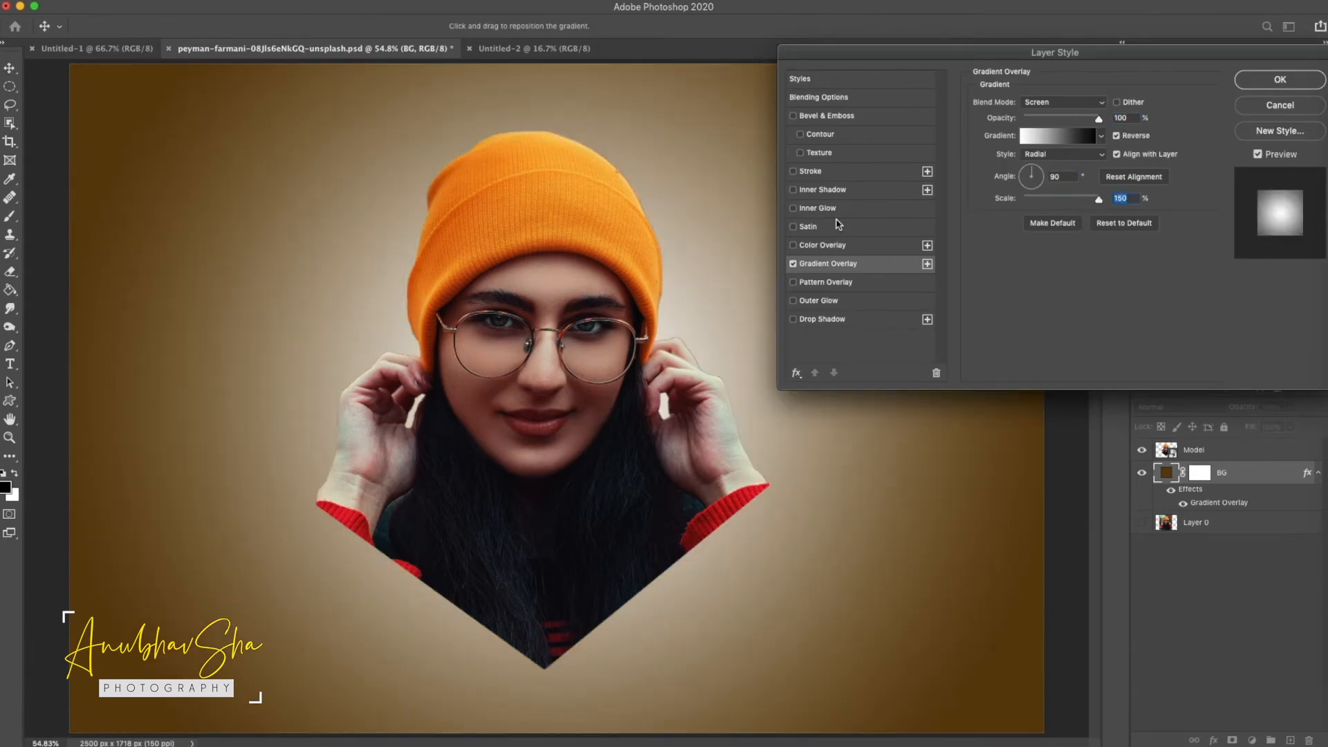
# Add an Inner Glow to the BG layer with white colour #ffffff and a size of 200 px
pyautogui.click(827, 208)
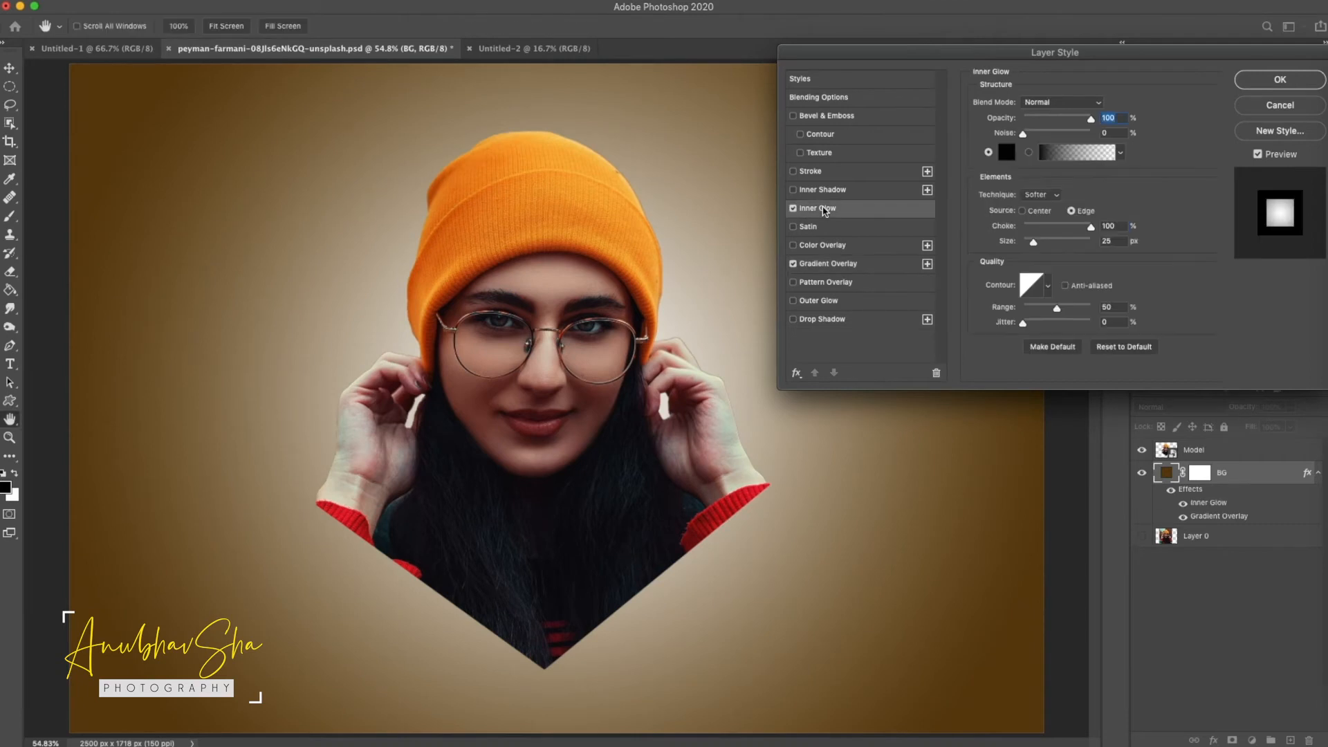
pyautogui.click(1006, 153)
pyautogui.moveTo(870, 358); pyautogui.dragTo(830, 308)
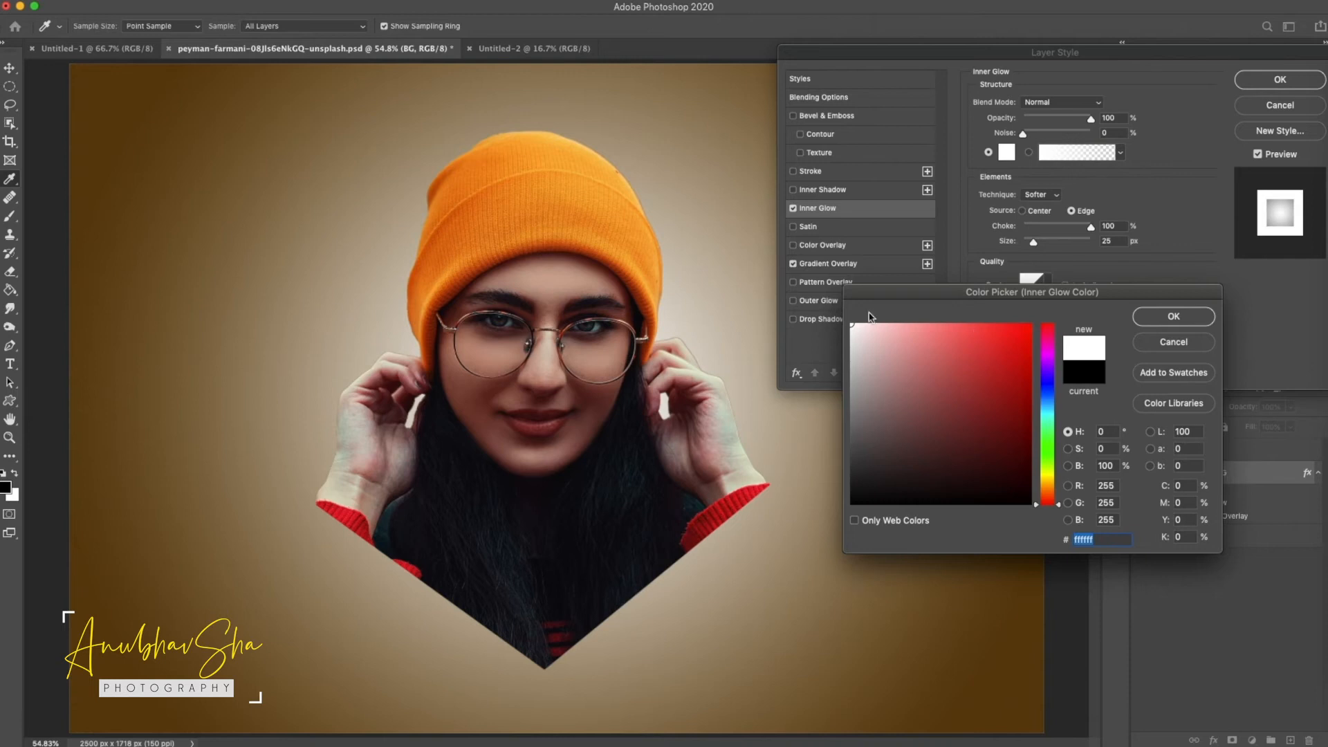
pyautogui.click(1174, 316)
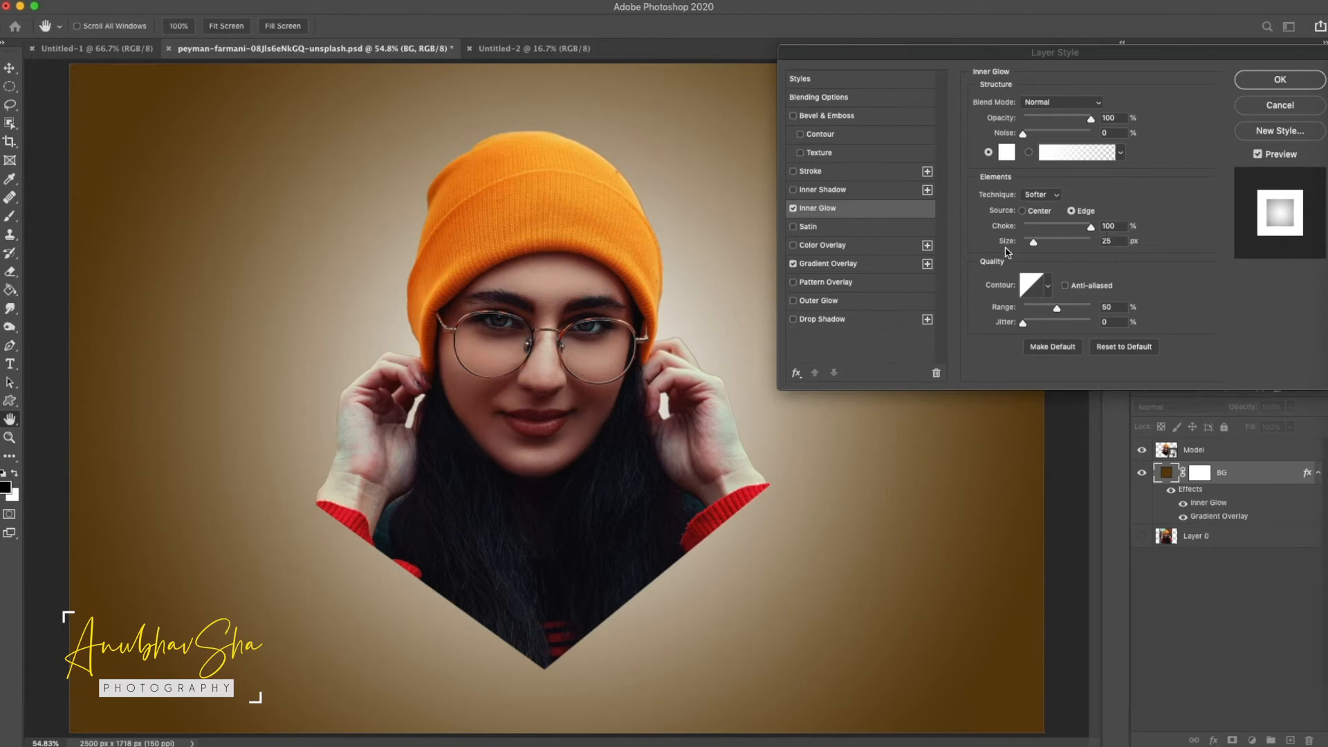
pyautogui.click(1119, 239)
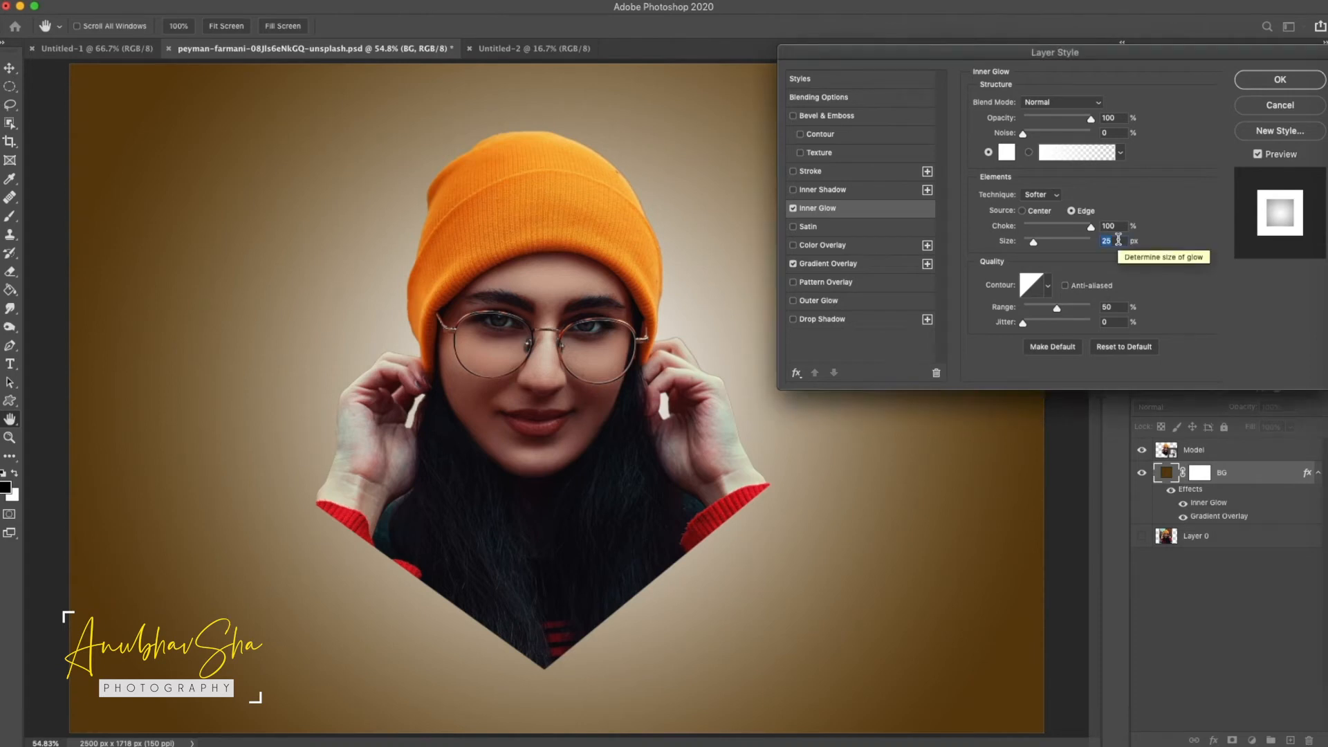
pyautogui.write('200')
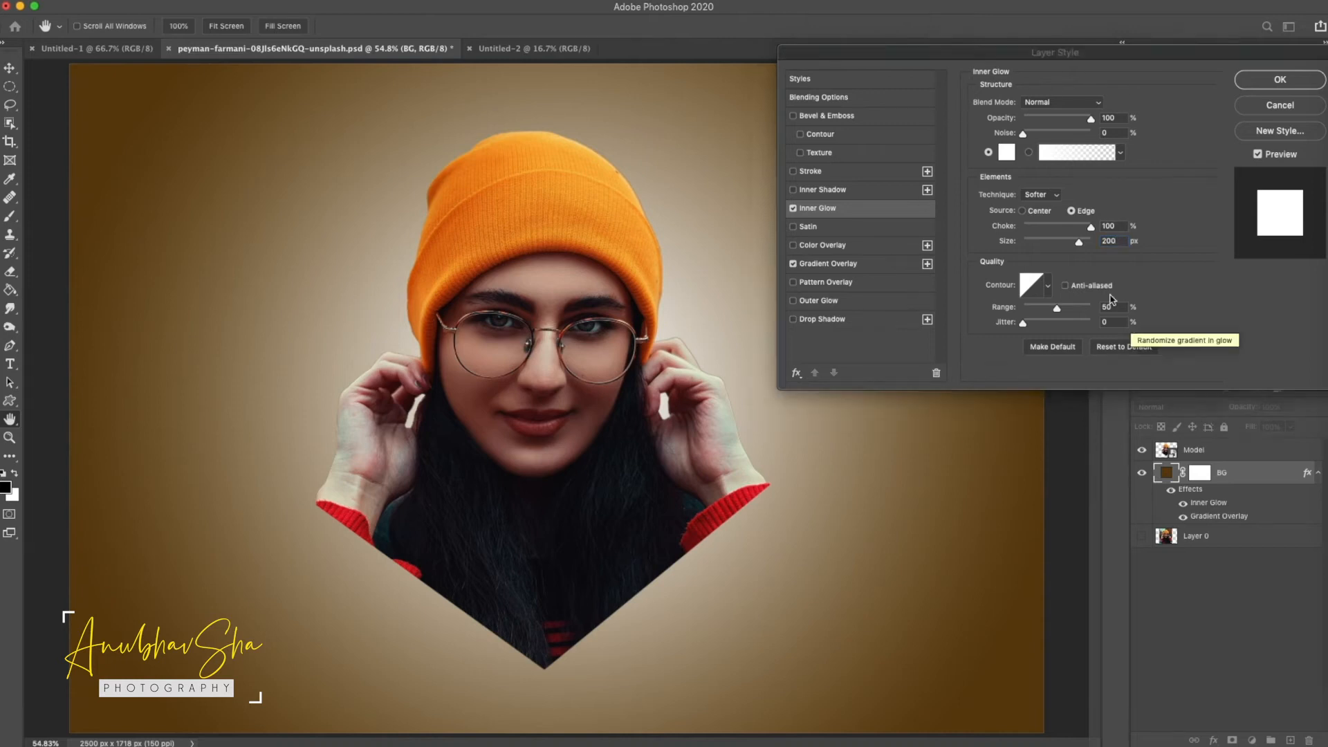
# Add a 155 px Stroke positioned inside the BG layer, pick a dark brown stroke colour, and apply the layer style
pyautogui.click(839, 172)
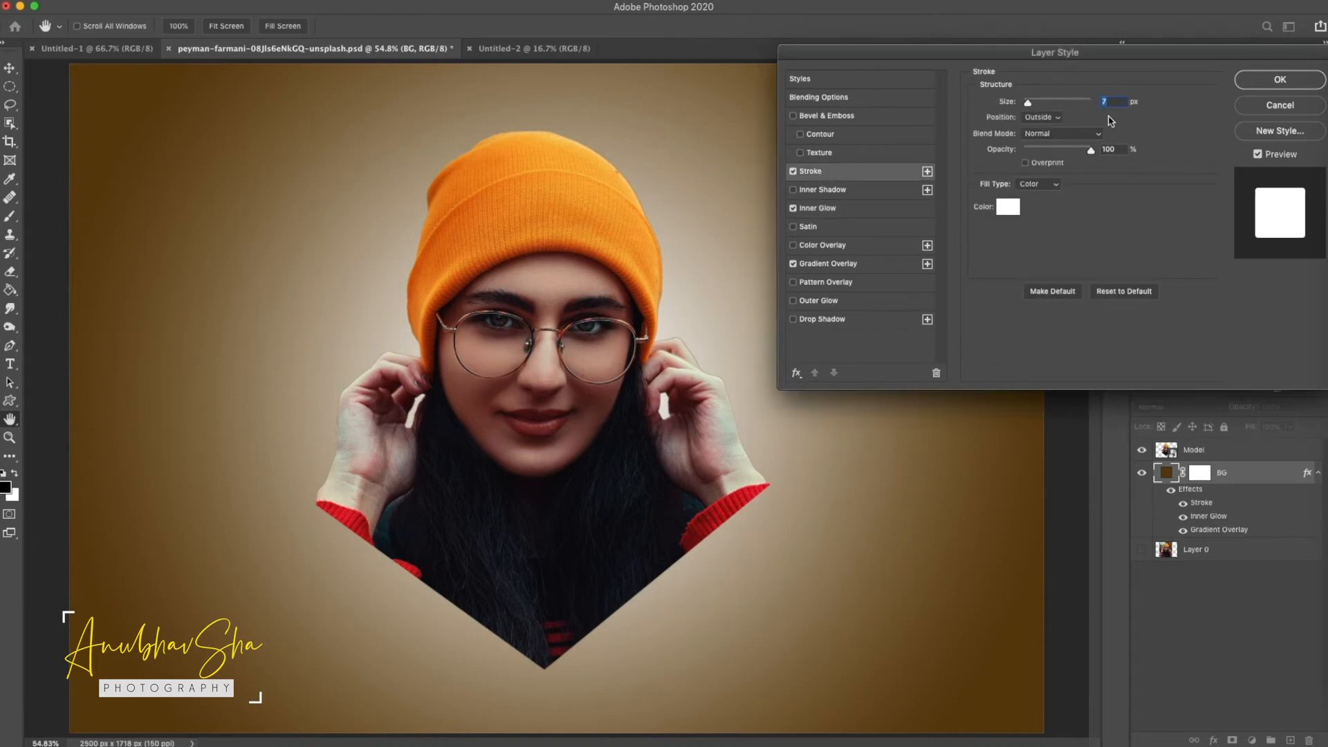
pyautogui.click(1067, 102)
pyautogui.click(1029, 119)
pyautogui.click(1032, 127)
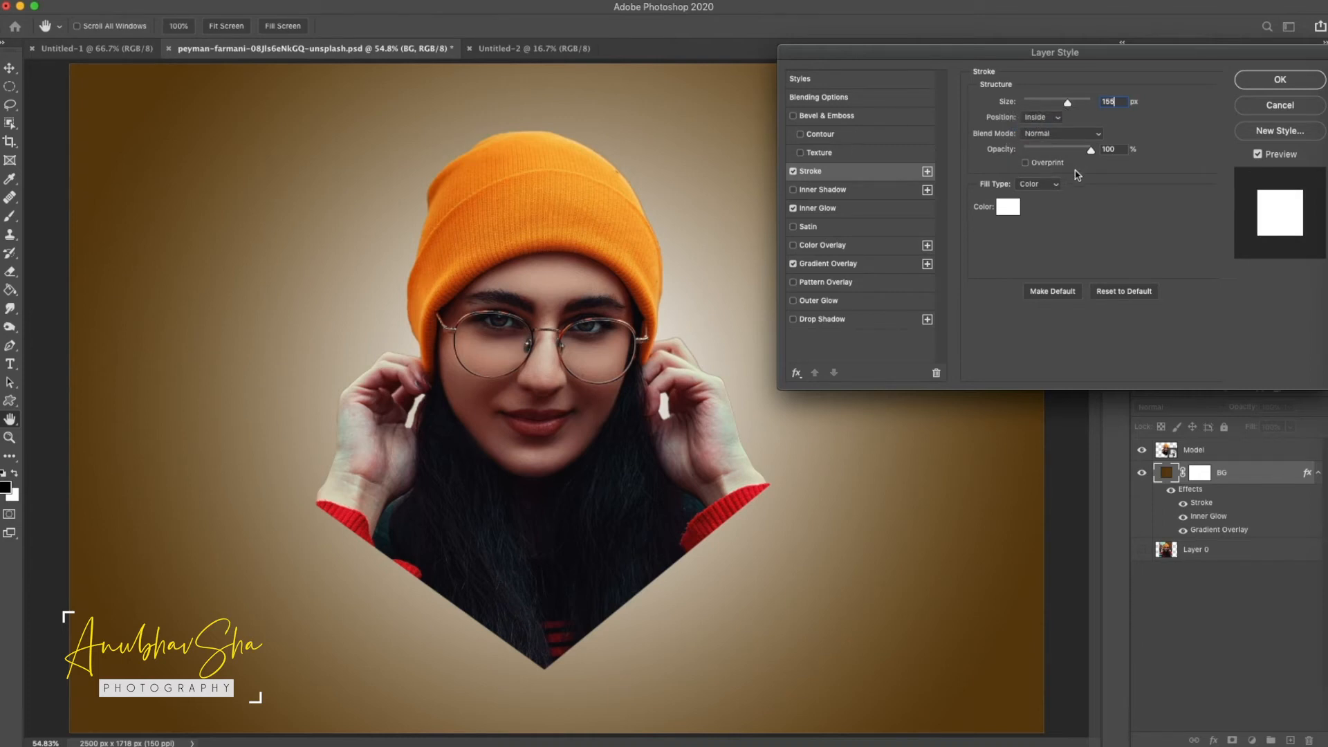
pyautogui.click(1007, 209)
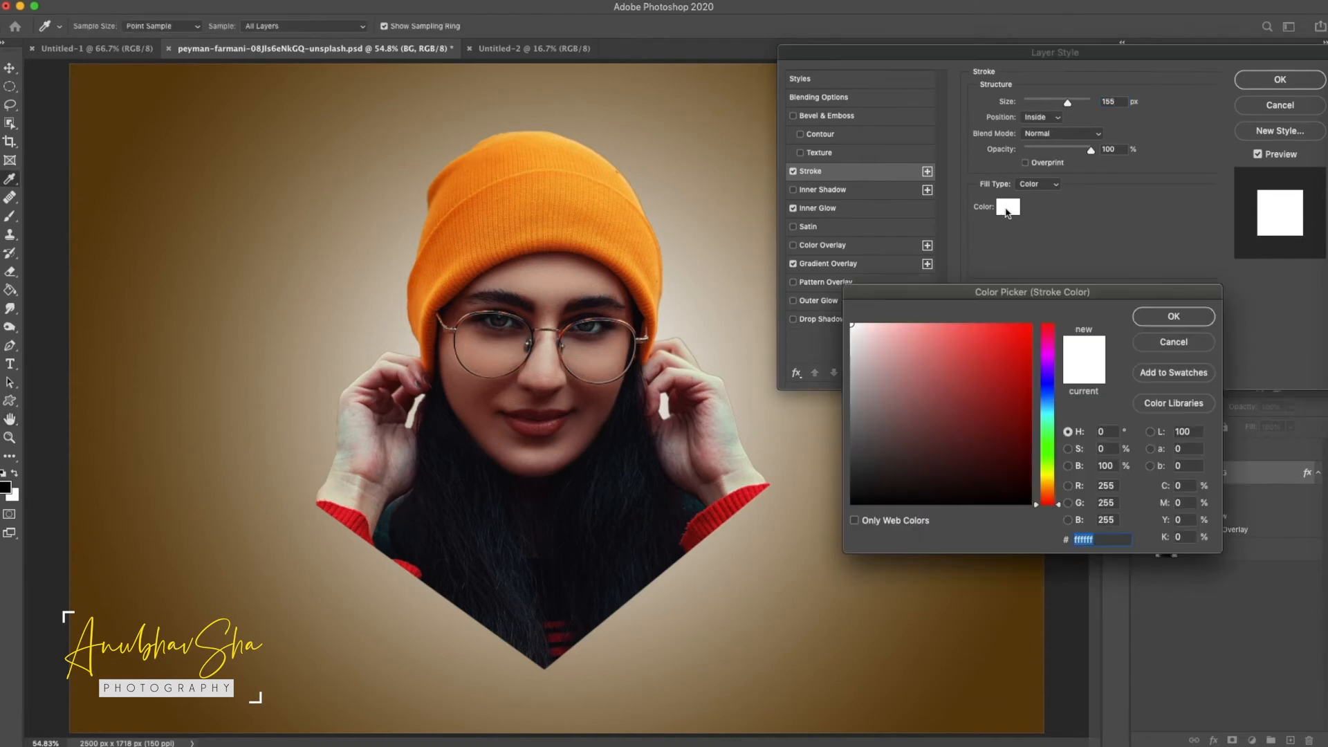
pyautogui.click(1045, 495)
pyautogui.click(986, 466)
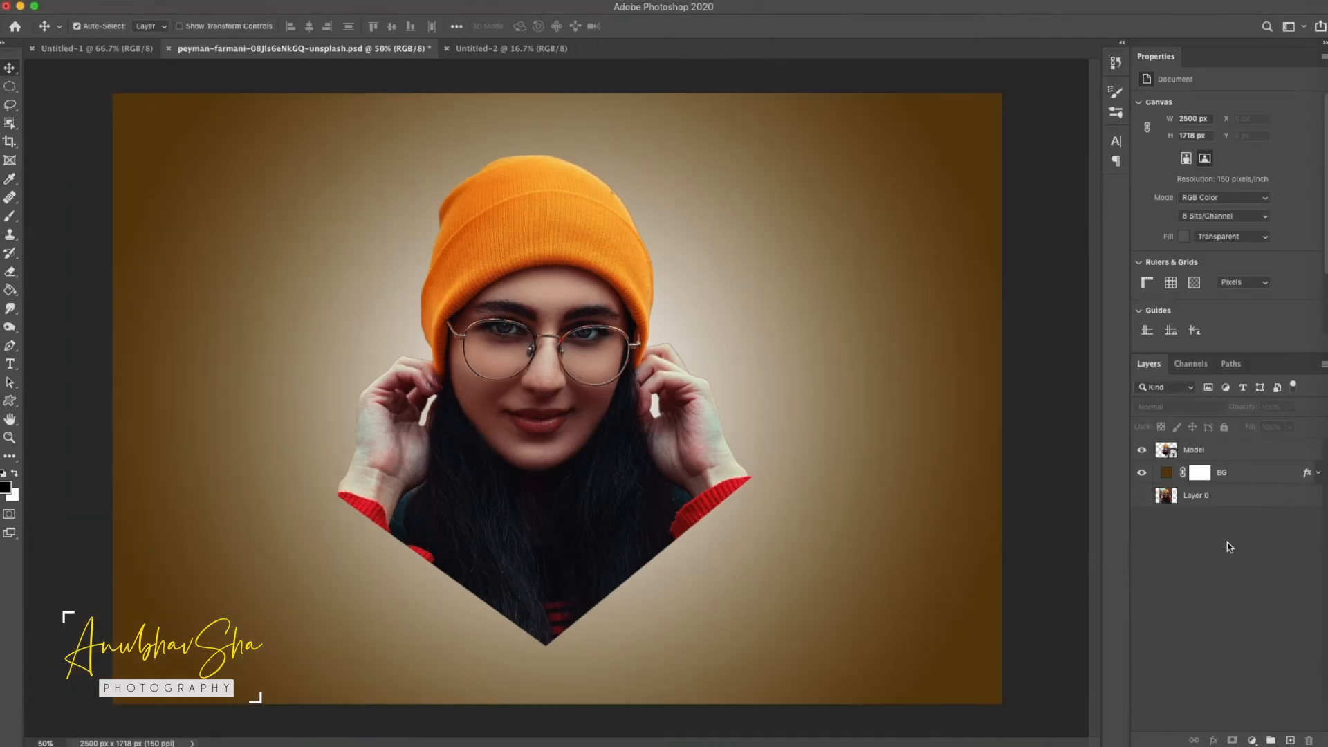
# Apply the Graphic Pen sketch filter from the Filter Gallery to the Model layer as a smart filter
pyautogui.click(1224, 455)
pyautogui.click(328, 3)
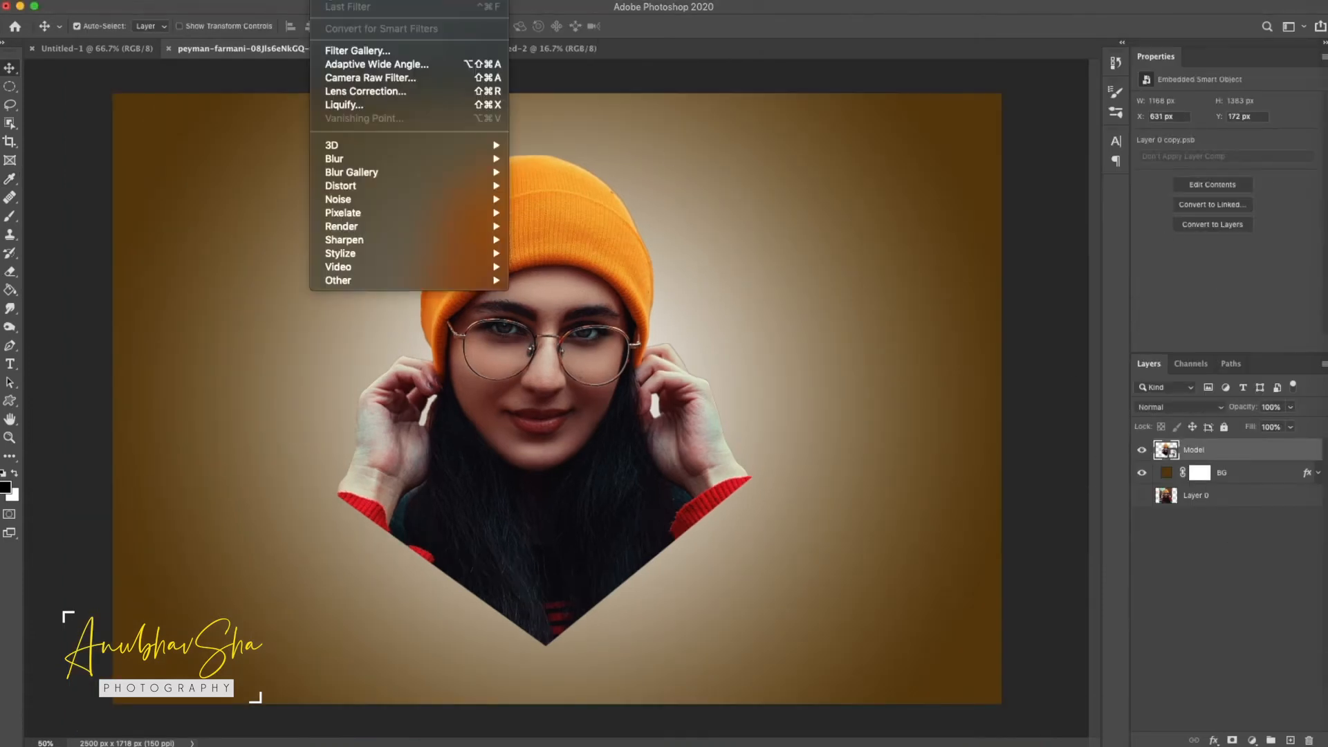
pyautogui.click(353, 50)
pyautogui.click(958, 29)
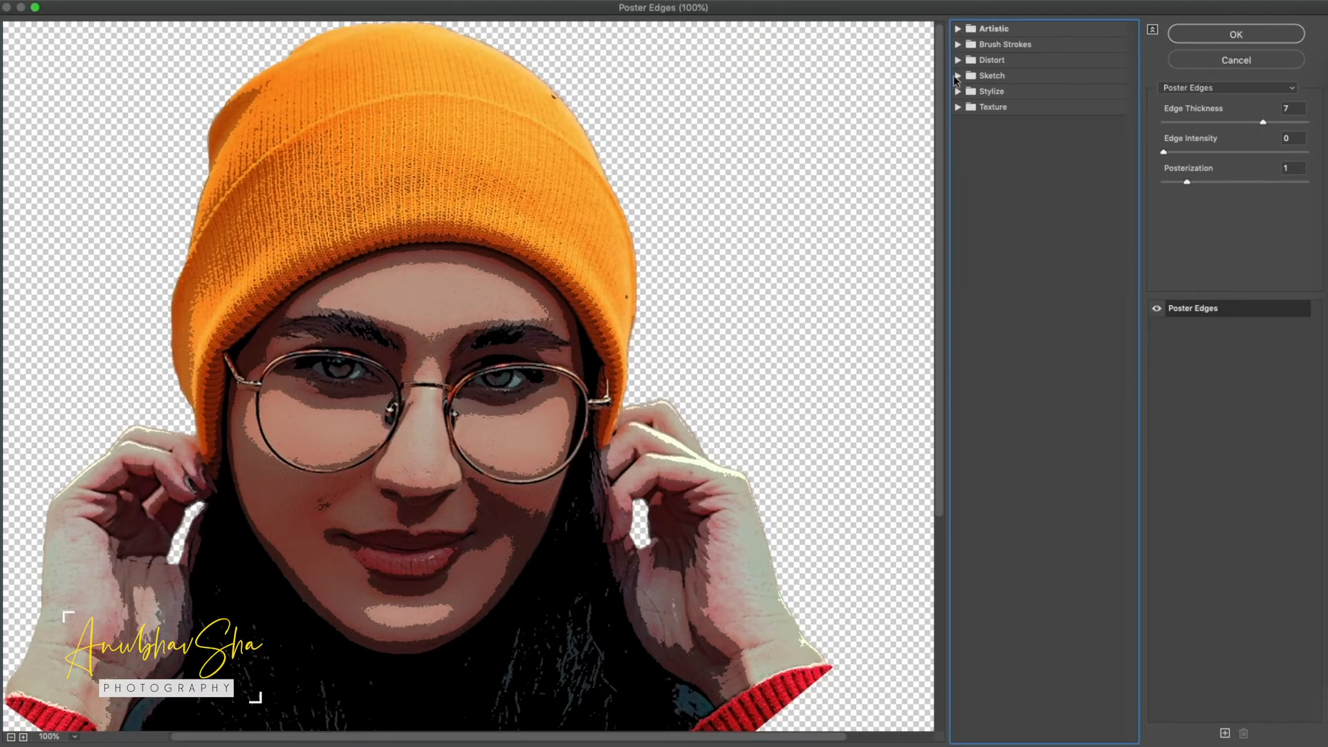
pyautogui.click(958, 75)
pyautogui.click(1089, 165)
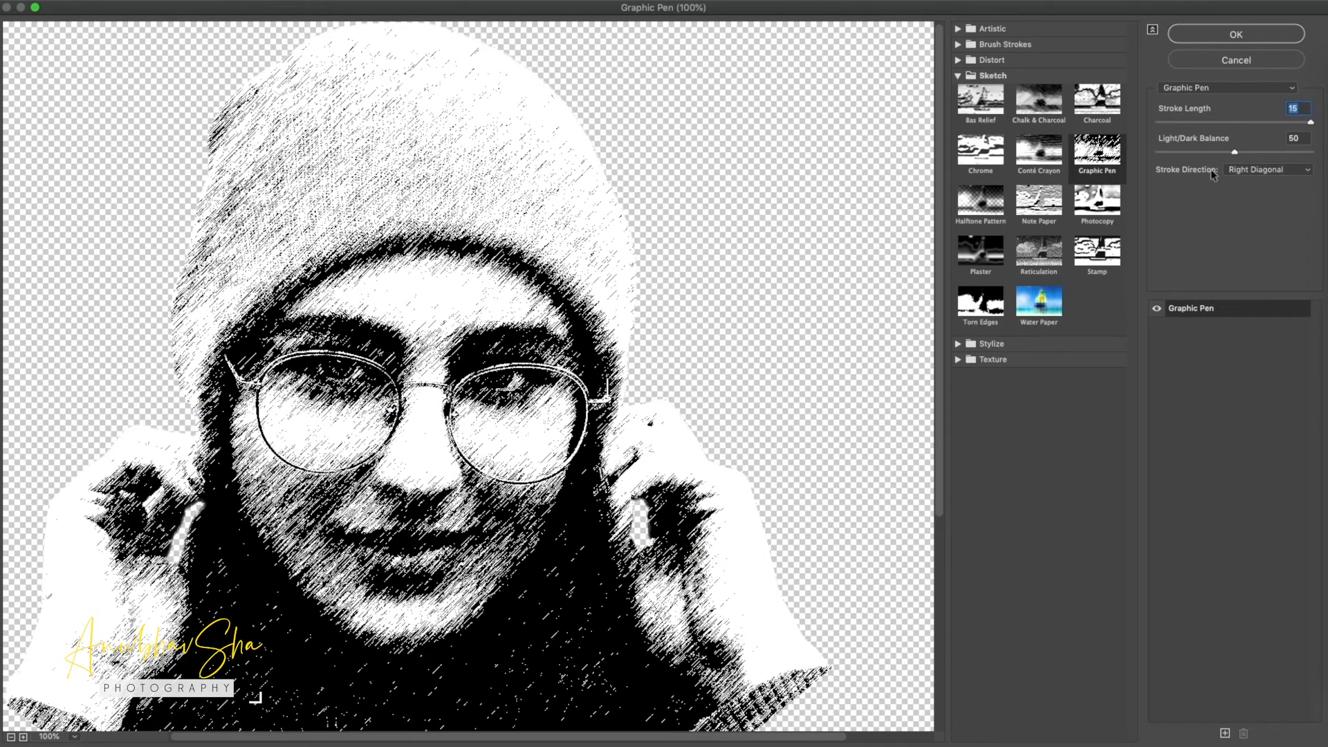
pyautogui.click(1214, 34)
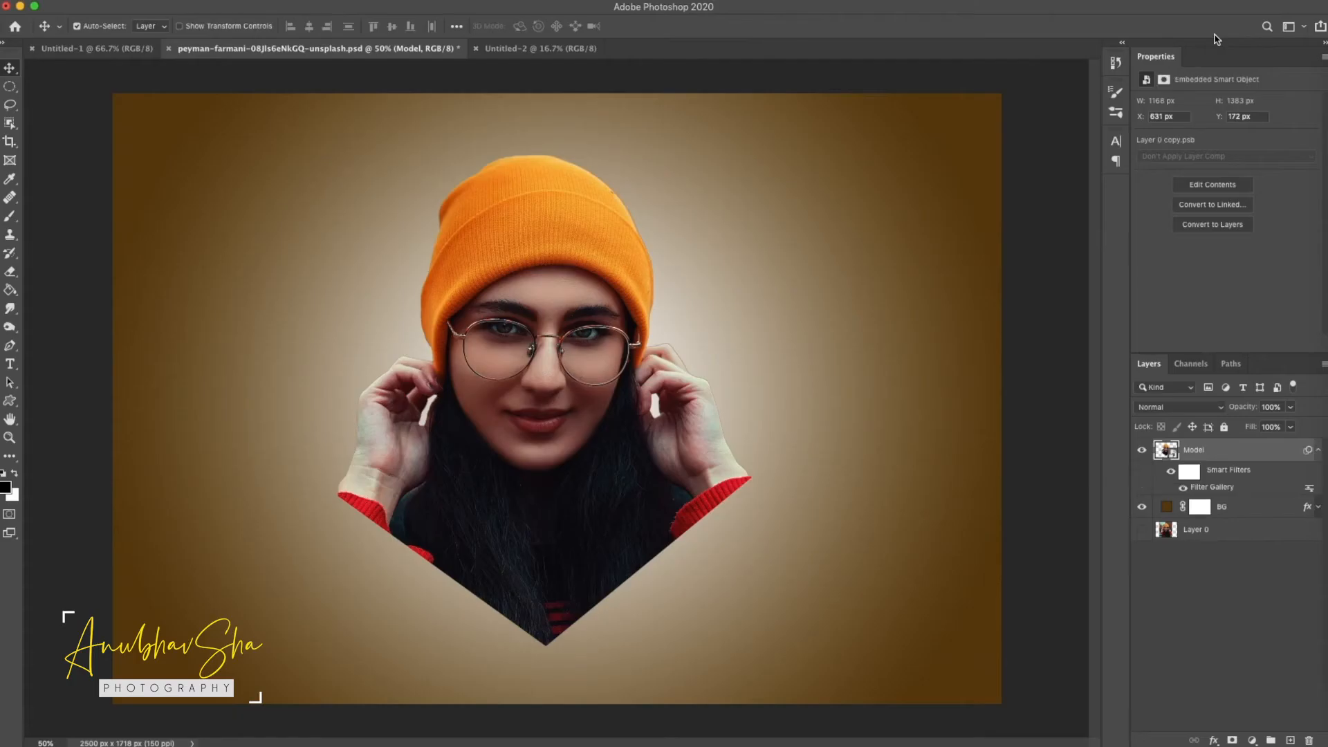
pyautogui.click(1187, 450)
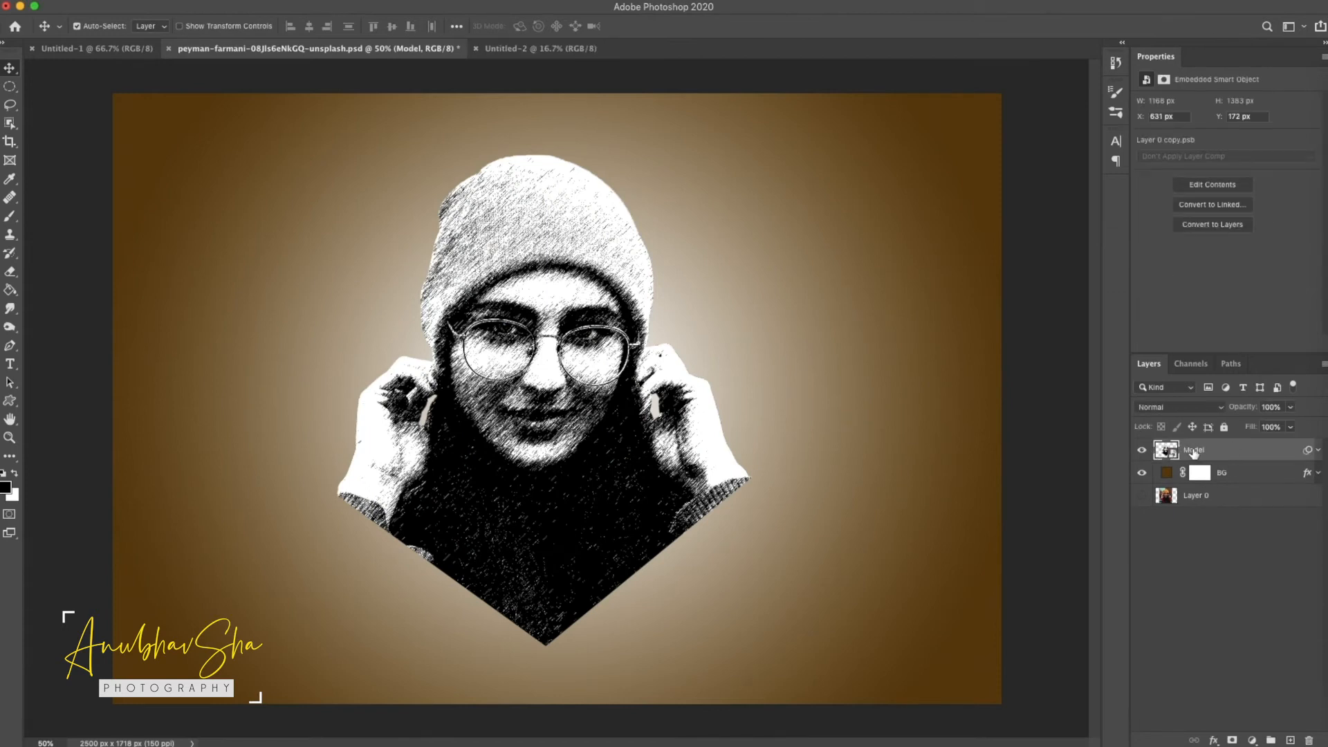
# Duplicate the Model layer, hide the original, and exclude the blue channel from the copy in its advanced blending options
pyautogui.hotkey('ctrl', 'j')
pyautogui.click(1142, 474)
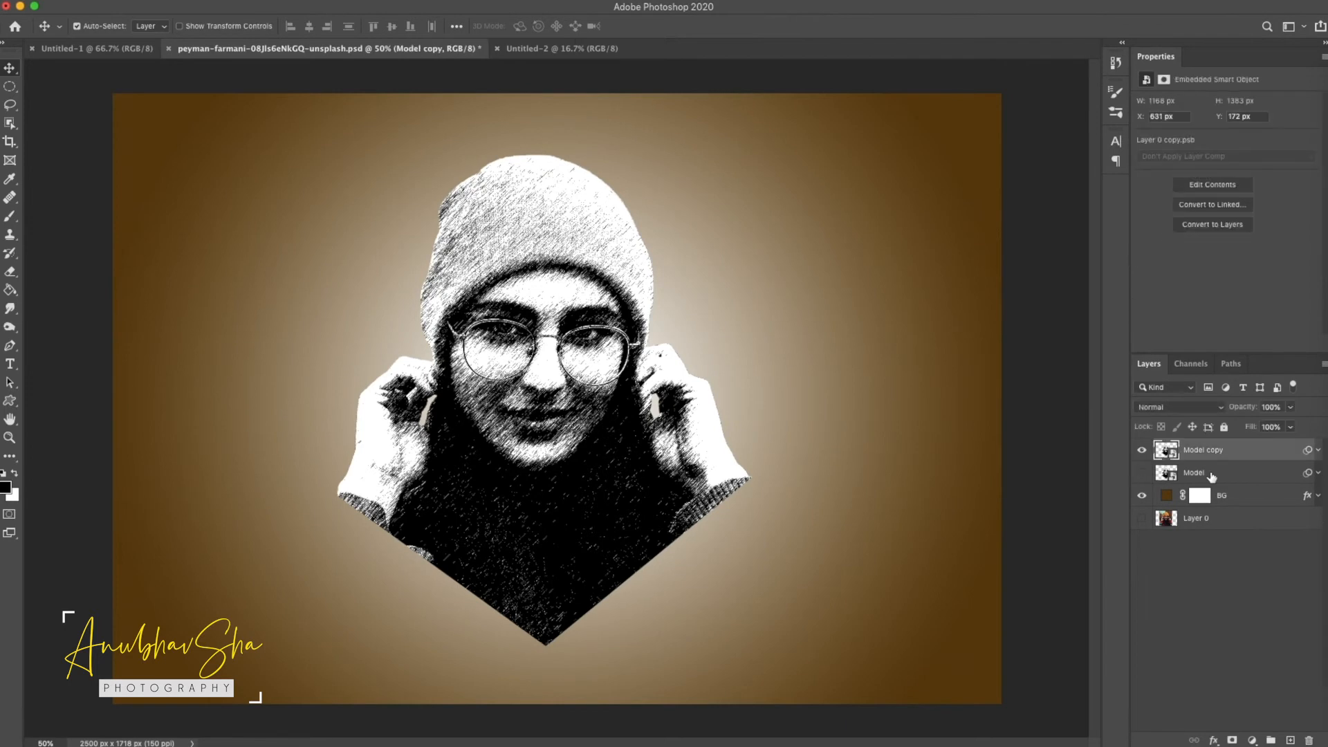
pyautogui.rightClick(1273, 455)
pyautogui.click(1142, 129)
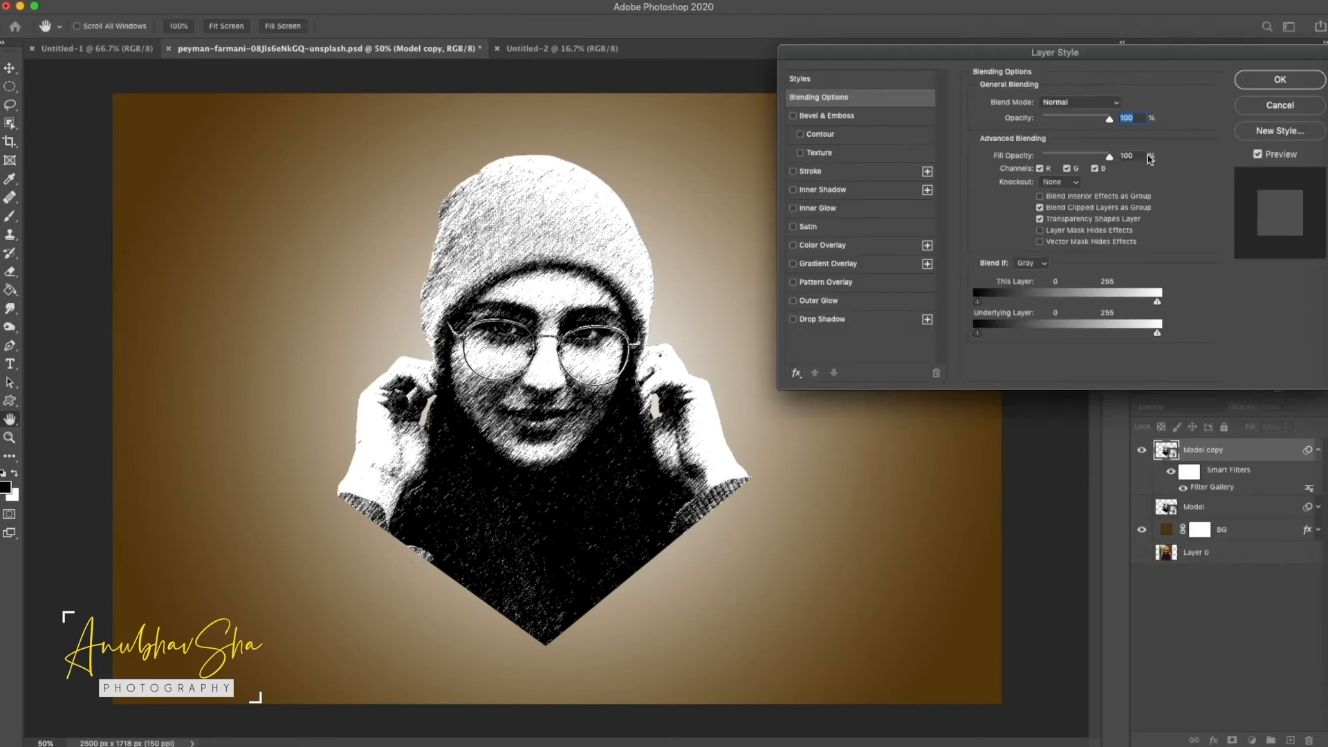
pyautogui.click(1095, 170)
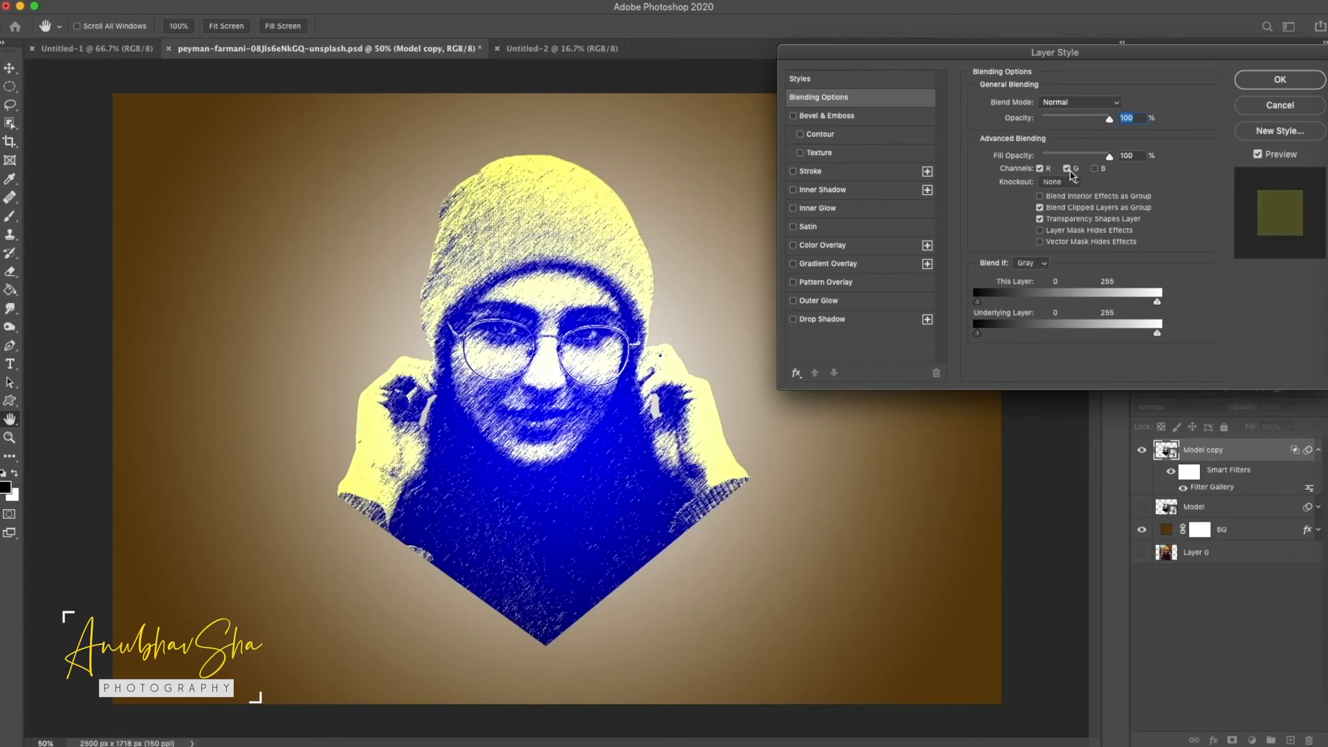
pyautogui.click(1283, 80)
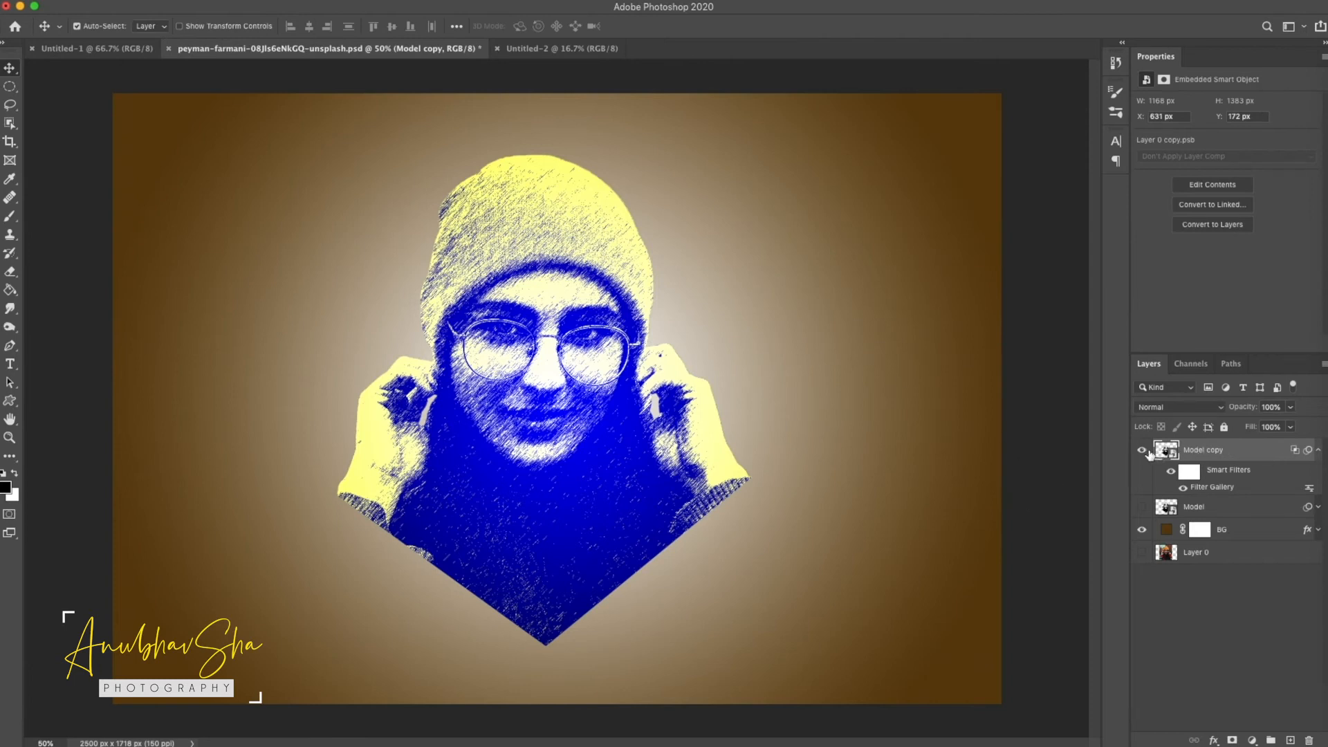
# Show the original Model layer, exclude the green channel in its advanced blending options, and keep both portrait layers visible
pyautogui.click(1197, 474)
pyautogui.click(1142, 473)
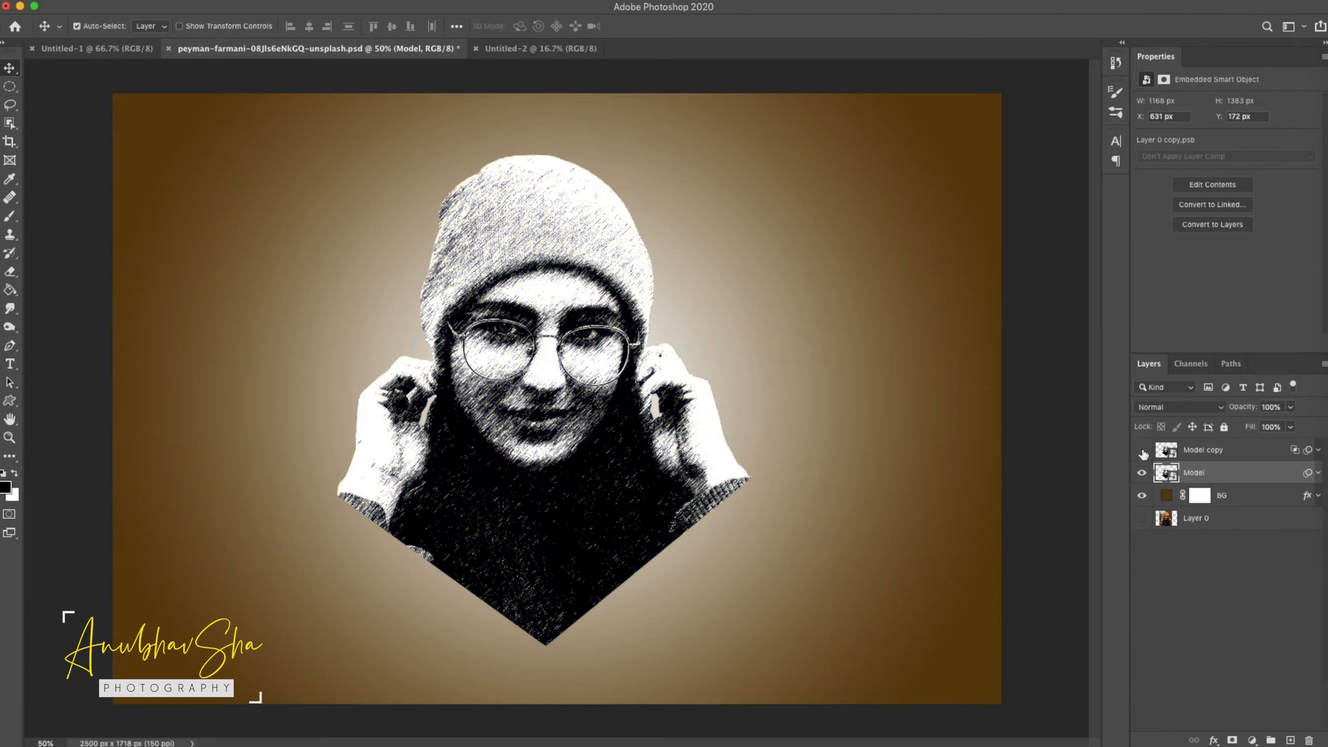
pyautogui.rightClick(1244, 474)
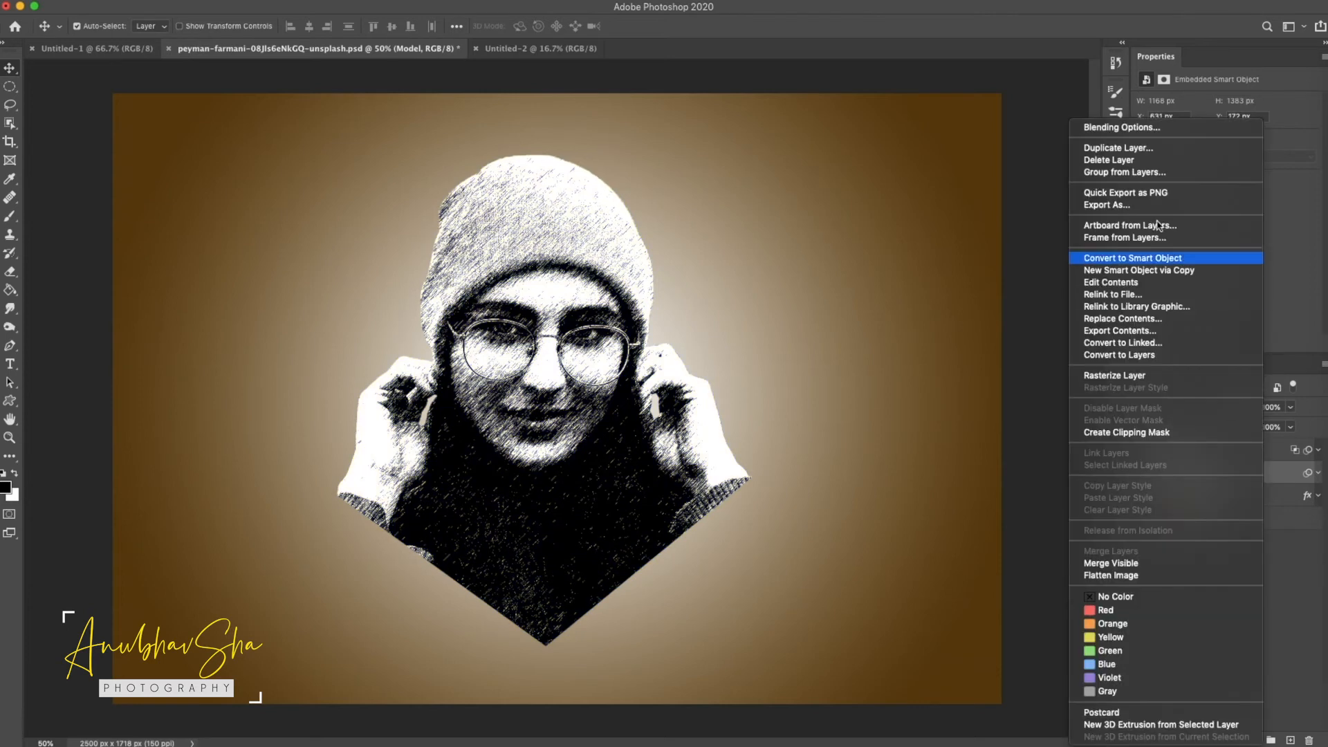
pyautogui.click(1122, 128)
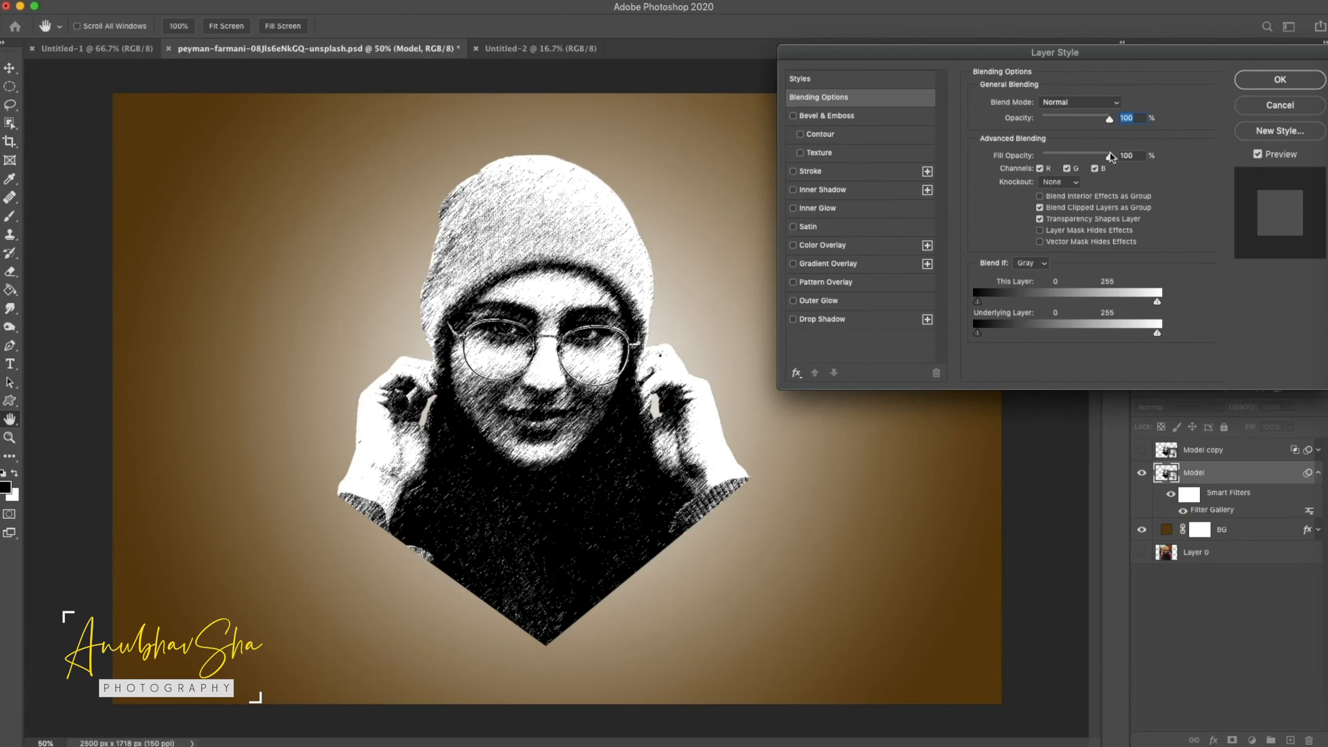
pyautogui.click(1067, 168)
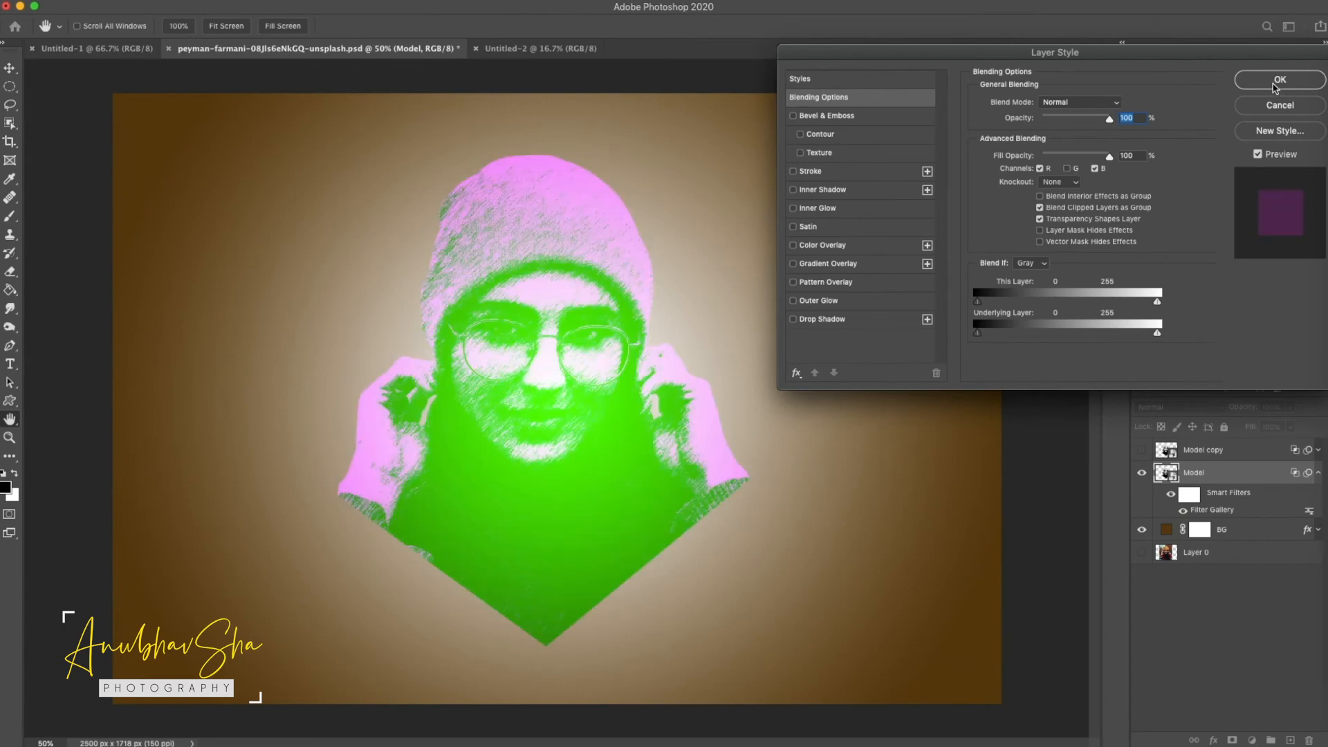
pyautogui.click(1278, 79)
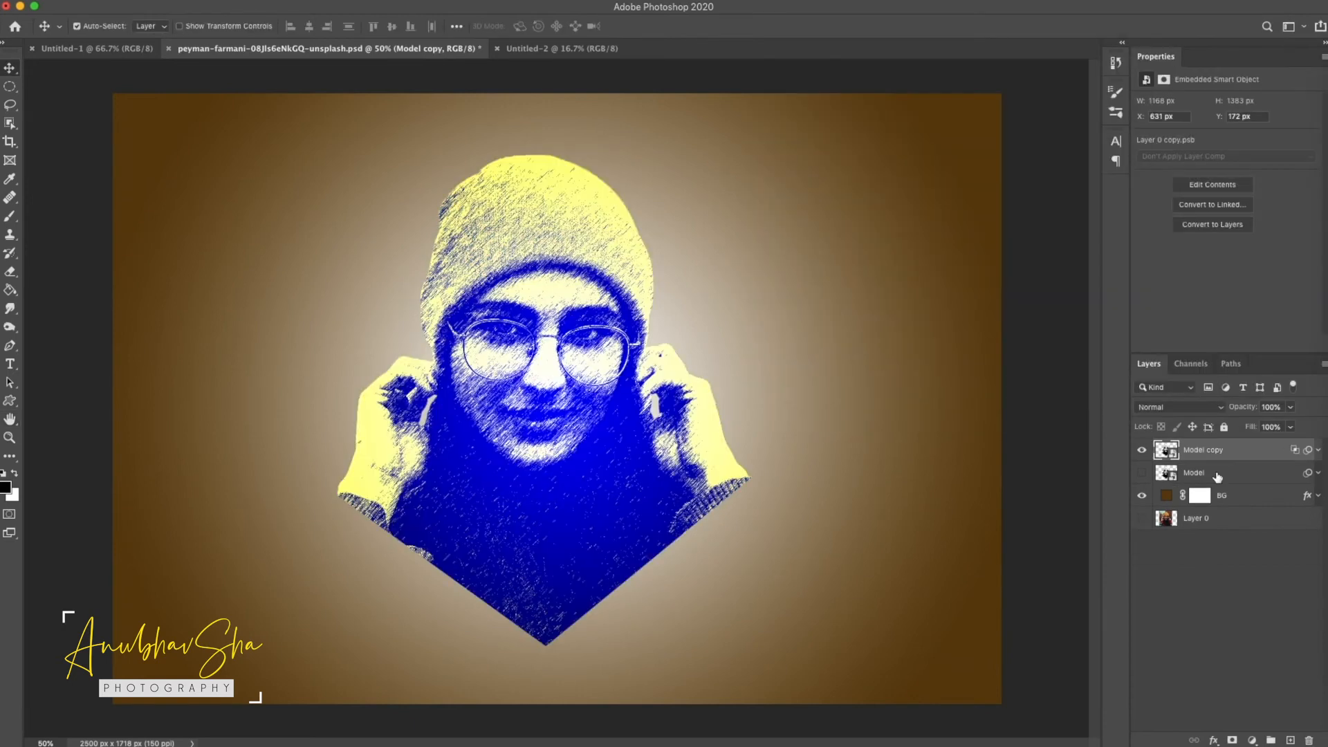
pyautogui.click(1142, 451)
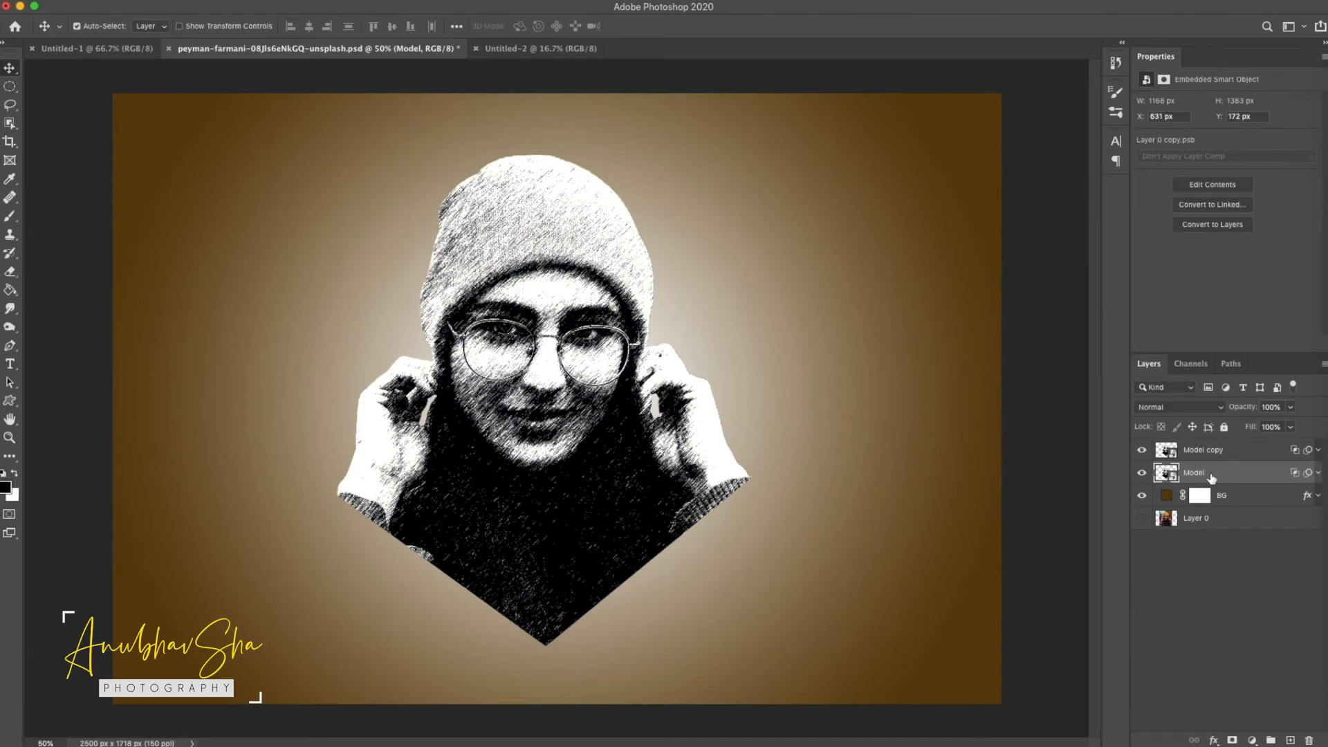
# Duplicate the green-excluded Model layer and name the duplicate "left"
pyautogui.press('super+j')
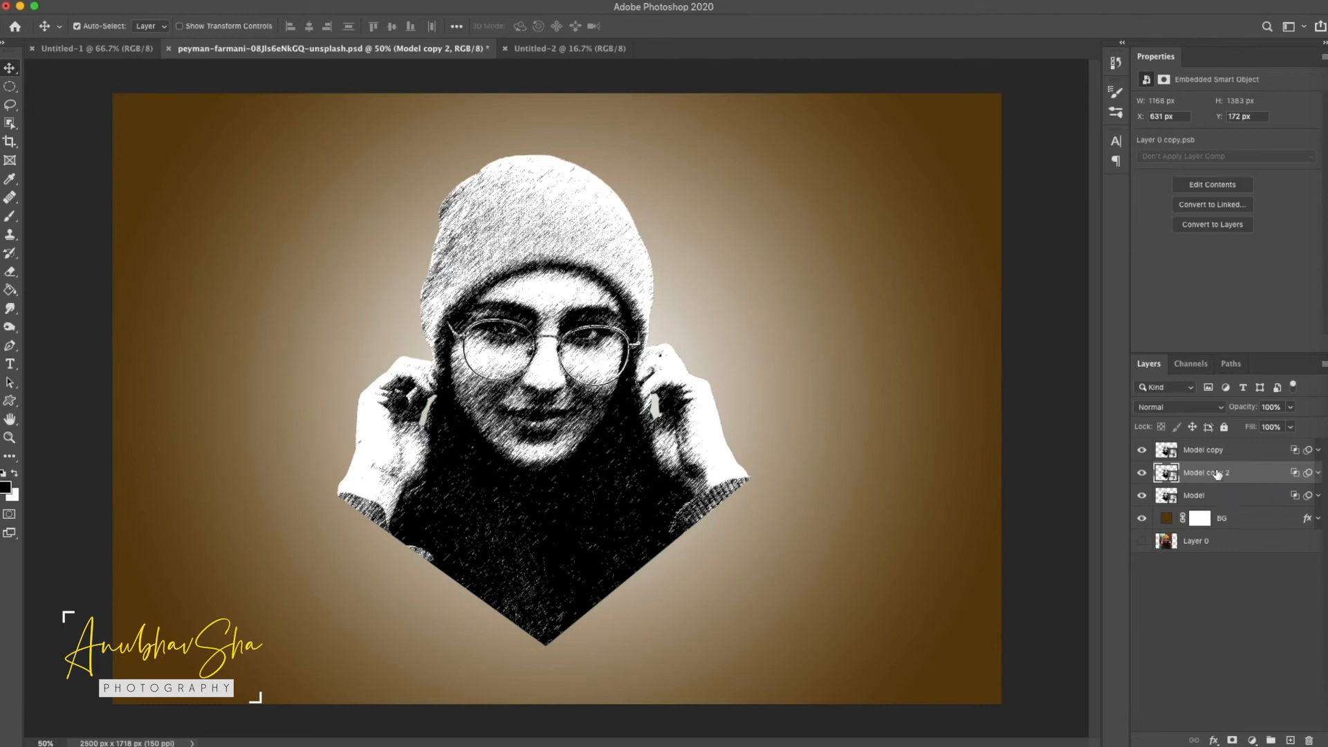
pyautogui.doubleClick(1217, 473)
pyautogui.write('left')
pyautogui.press('Return')
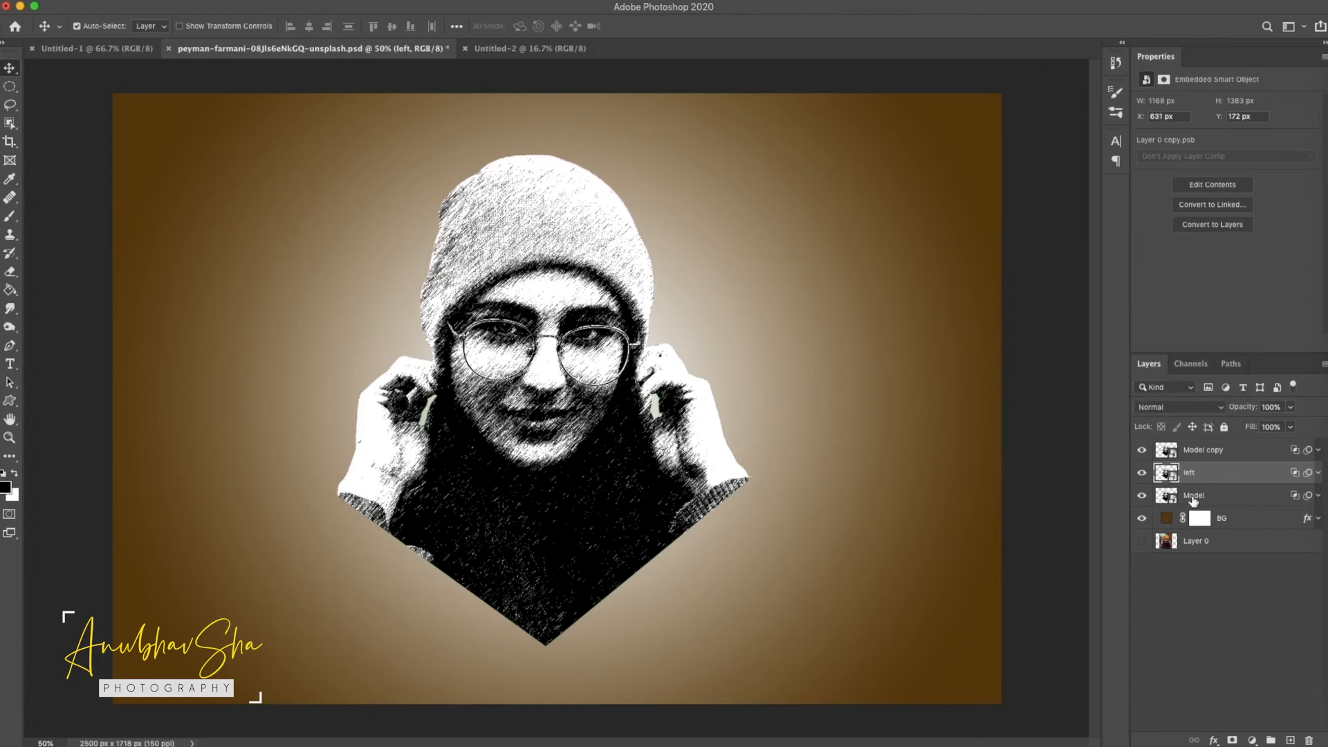
# Rename the lower Model layer "right" and the Model copy layer on top "Model"
pyautogui.doubleClick(1194, 496)
pyautogui.write('right')
pyautogui.press('Return')
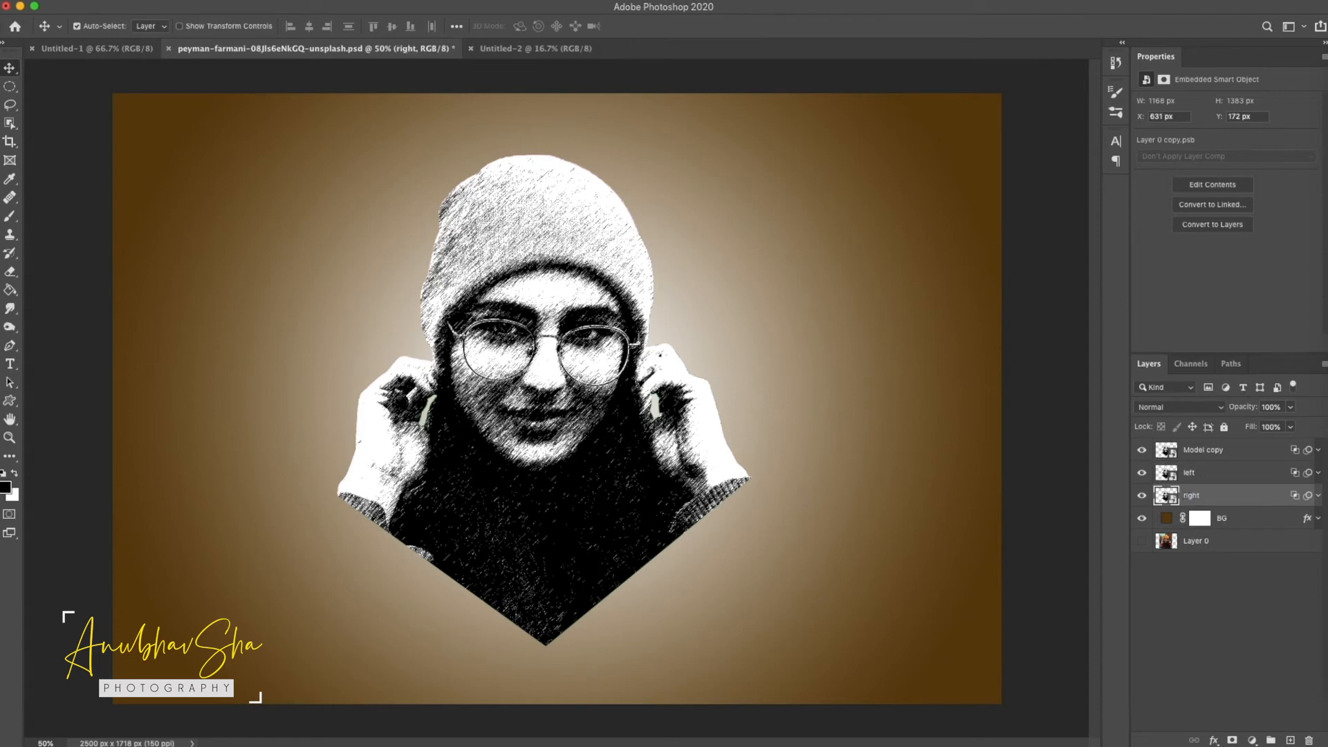
pyautogui.doubleClick(1216, 451)
pyautogui.write('Model')
pyautogui.press('Return')
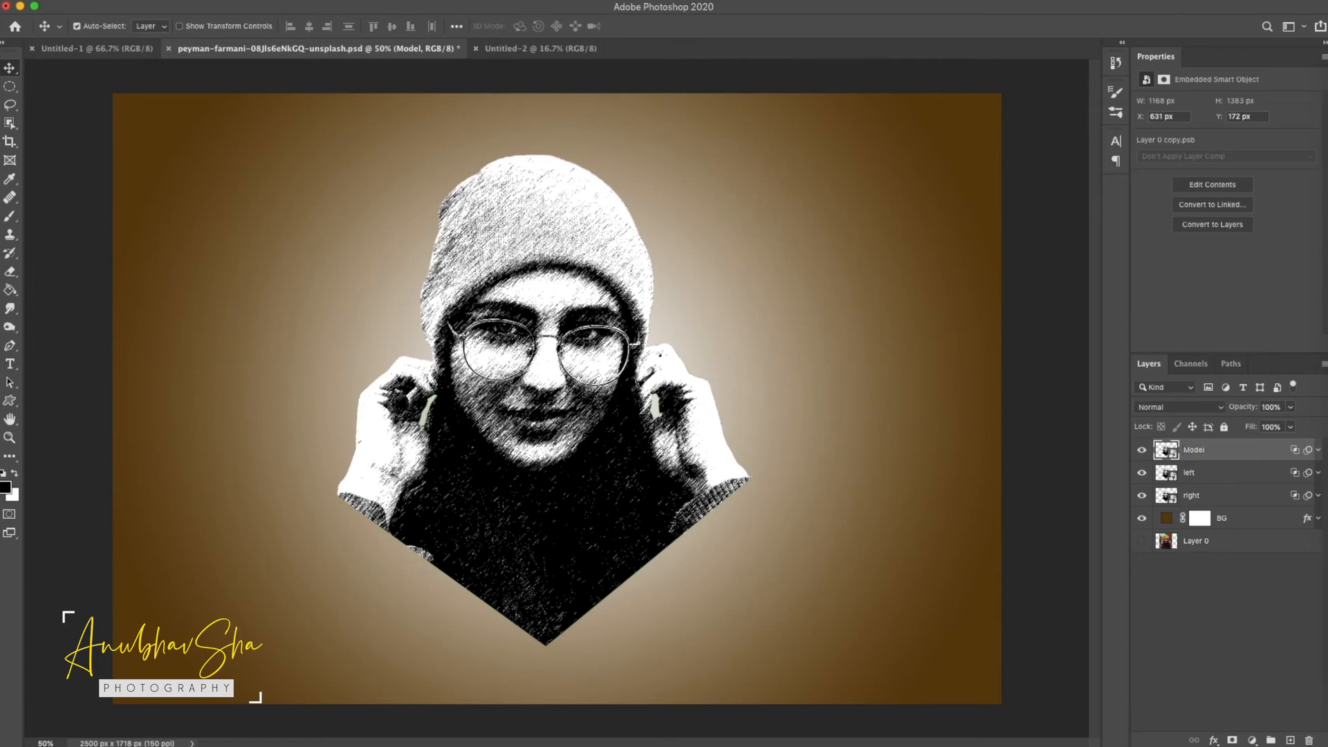
# Free-transform the left layer to 27% width and height with the proportions linked
pyautogui.click(1197, 478)
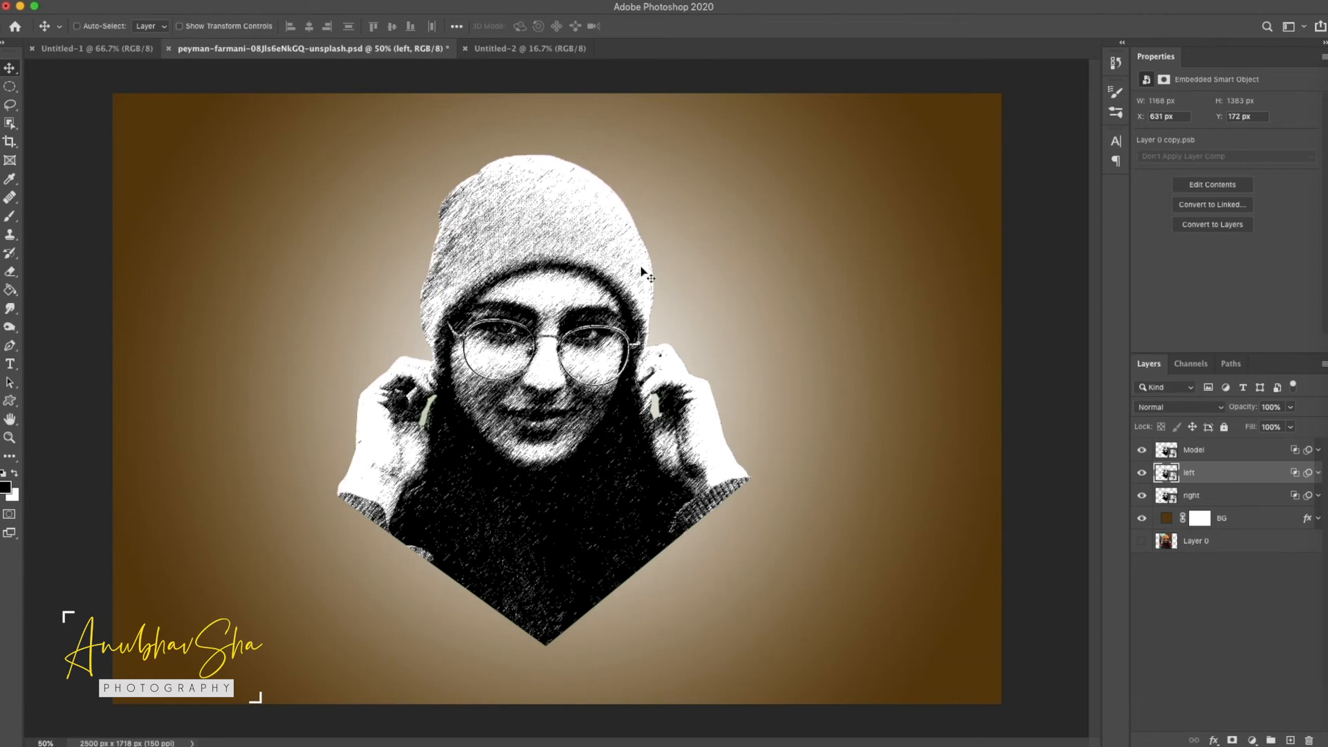
pyautogui.hotkey('ctrl', 't')
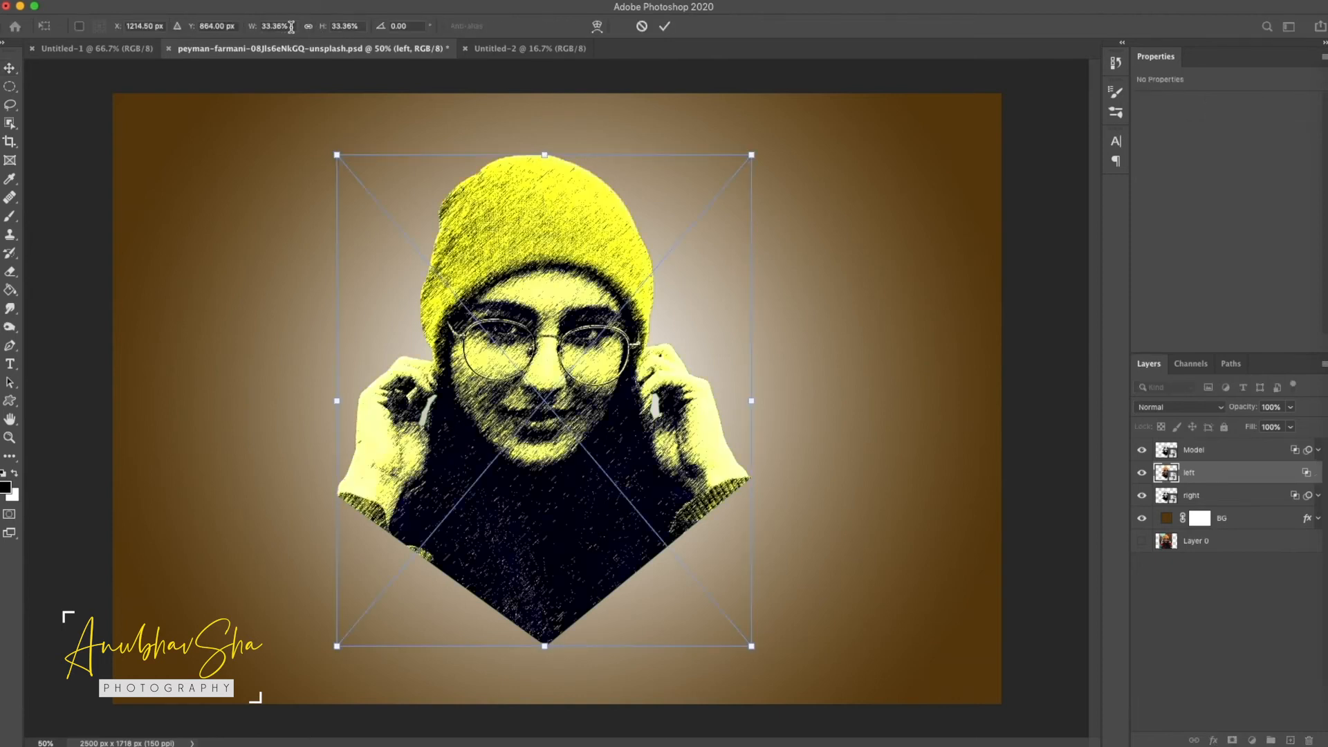
pyautogui.click(289, 26)
pyautogui.write('27')
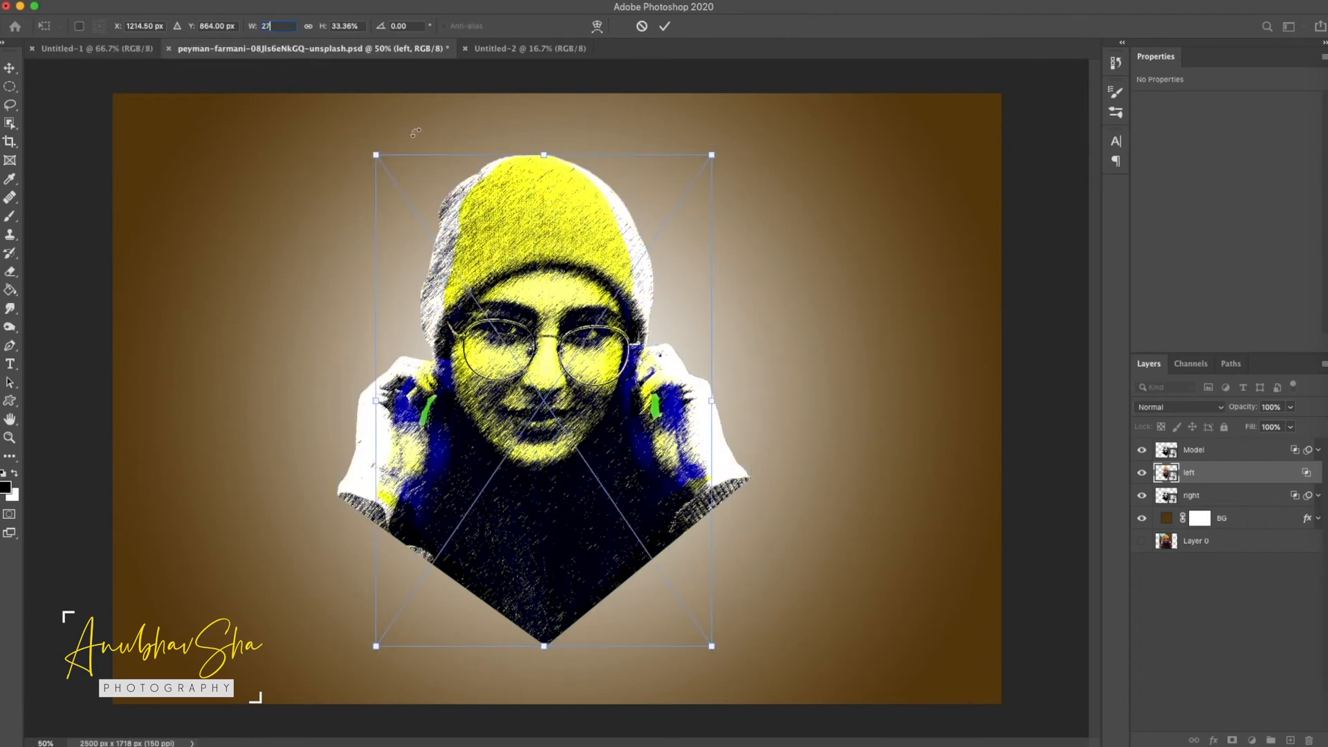
pyautogui.press('Return')
pyautogui.click(309, 27)
pyautogui.click(308, 29)
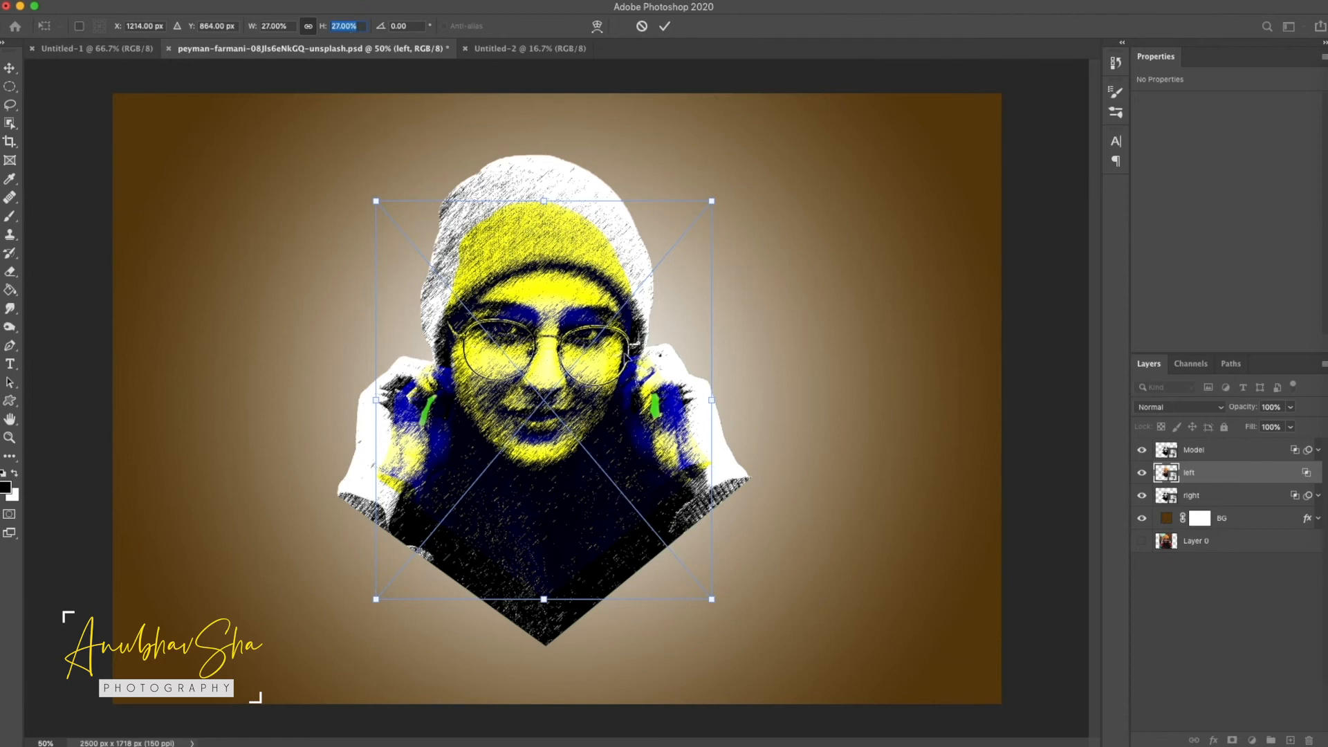
# Move the scaled left portrait up and to the left of the main one, about X 426 px, Y 198 px, and apply the transform
pyautogui.moveTo(619, 364); pyautogui.dragTo(485, 315)
pyautogui.moveTo(490, 391); pyautogui.dragTo(481, 395)
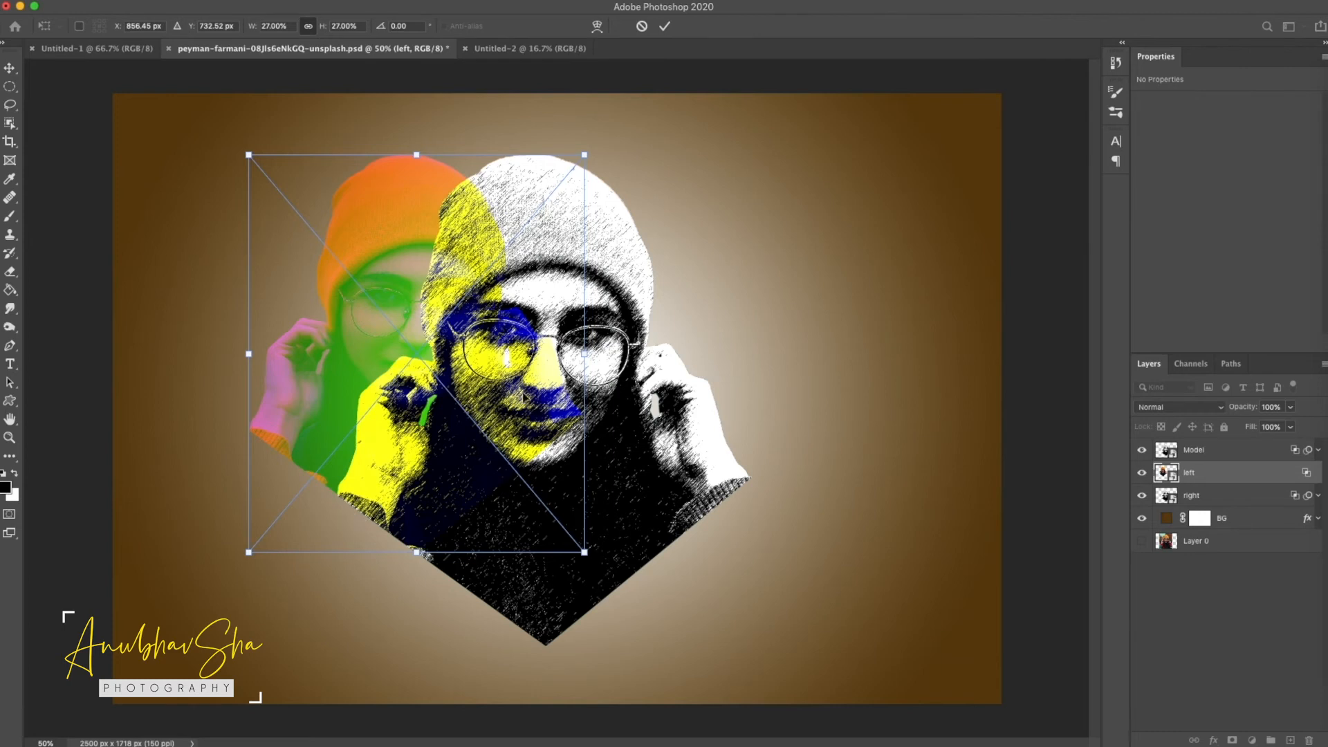
pyautogui.press('Return')
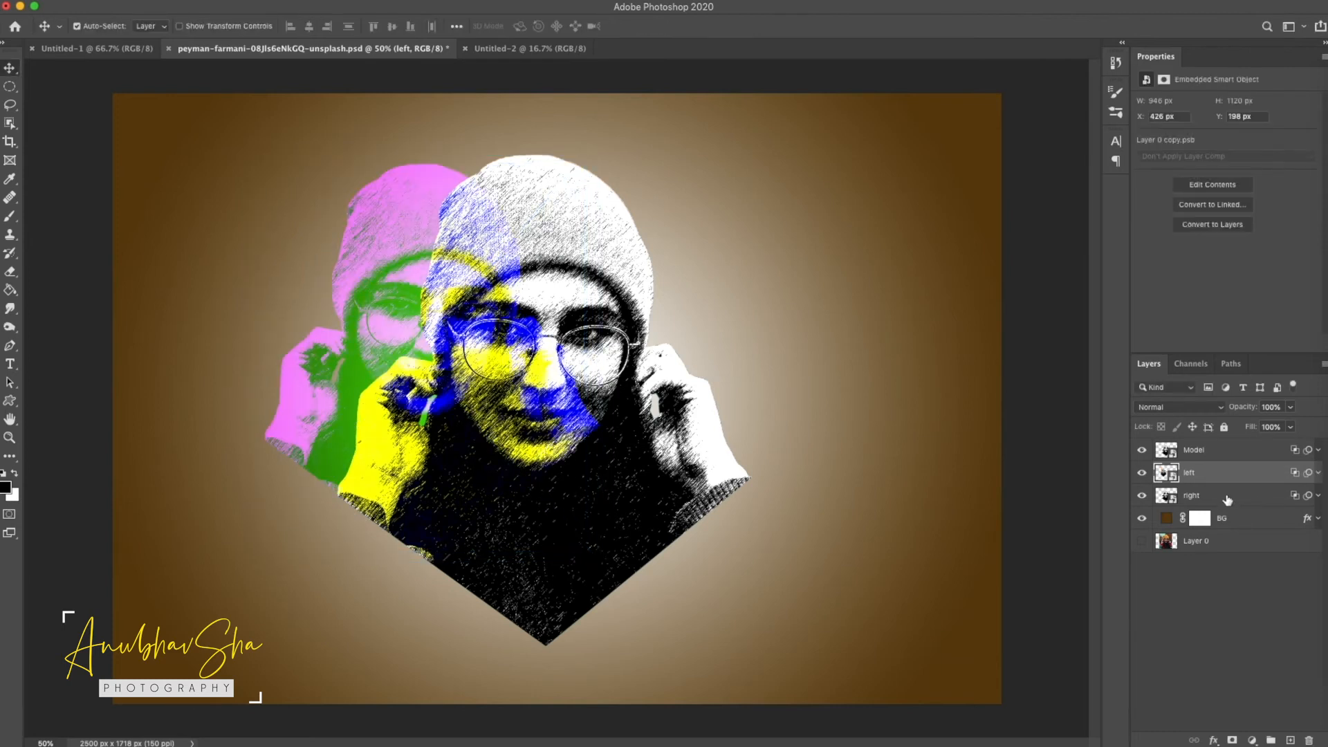
# Scale the right layer proportionally to 27% and place it on the main portrait's right side at about X 1030 px, Y 198 px
pyautogui.click(1218, 502)
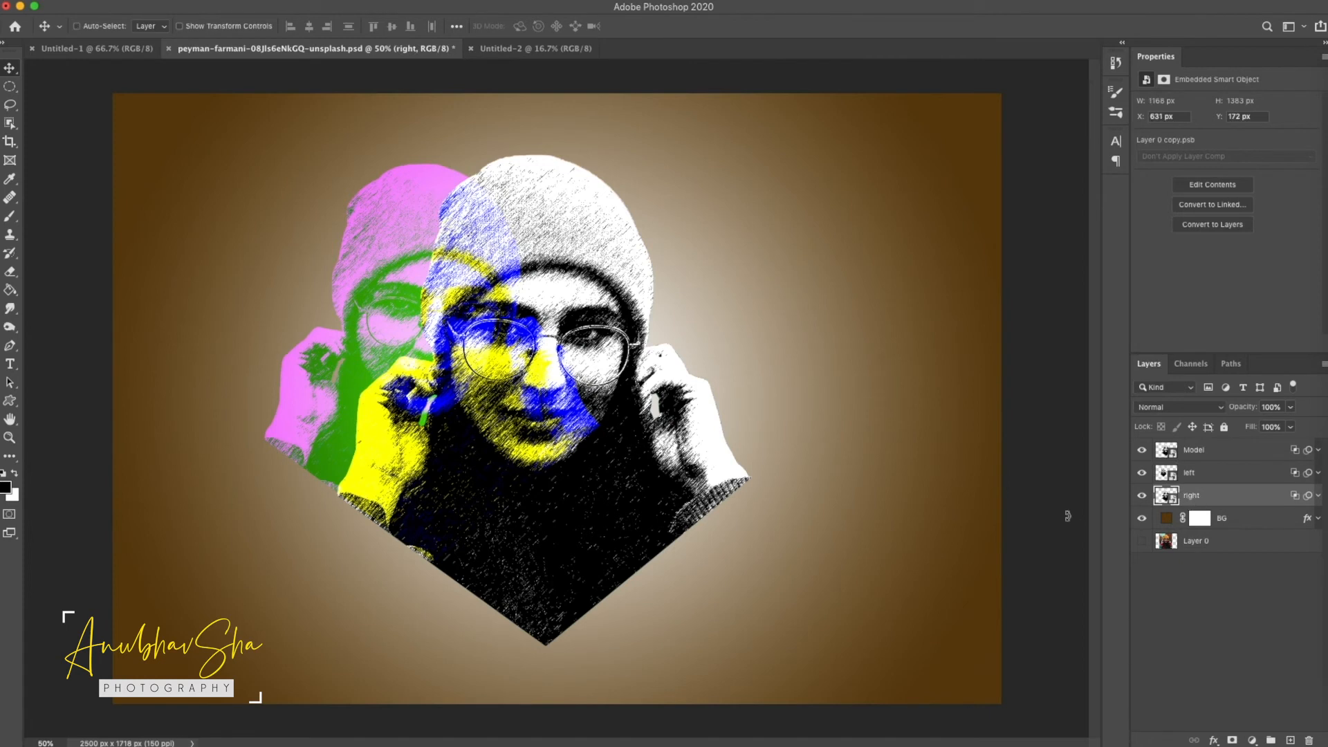
pyautogui.hotkey('ctrl', 't')
pyautogui.click(275, 26)
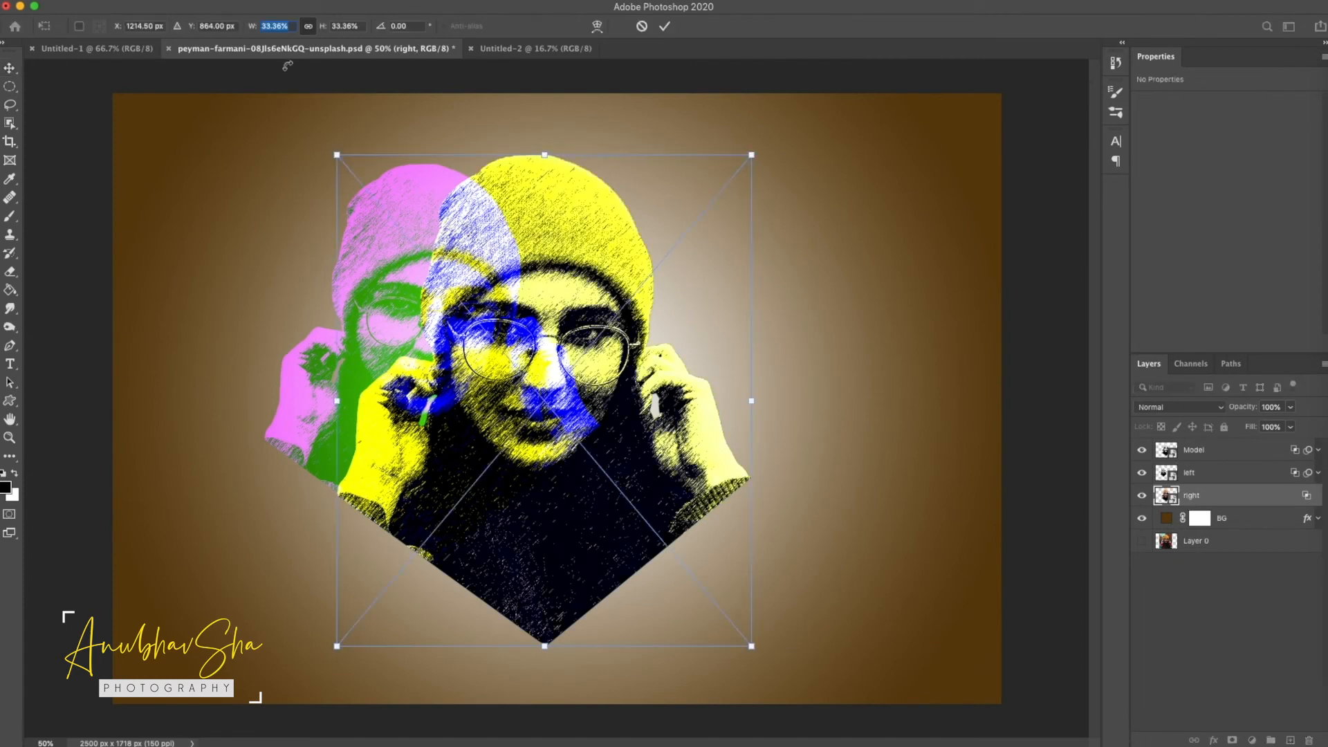
pyautogui.write('27')
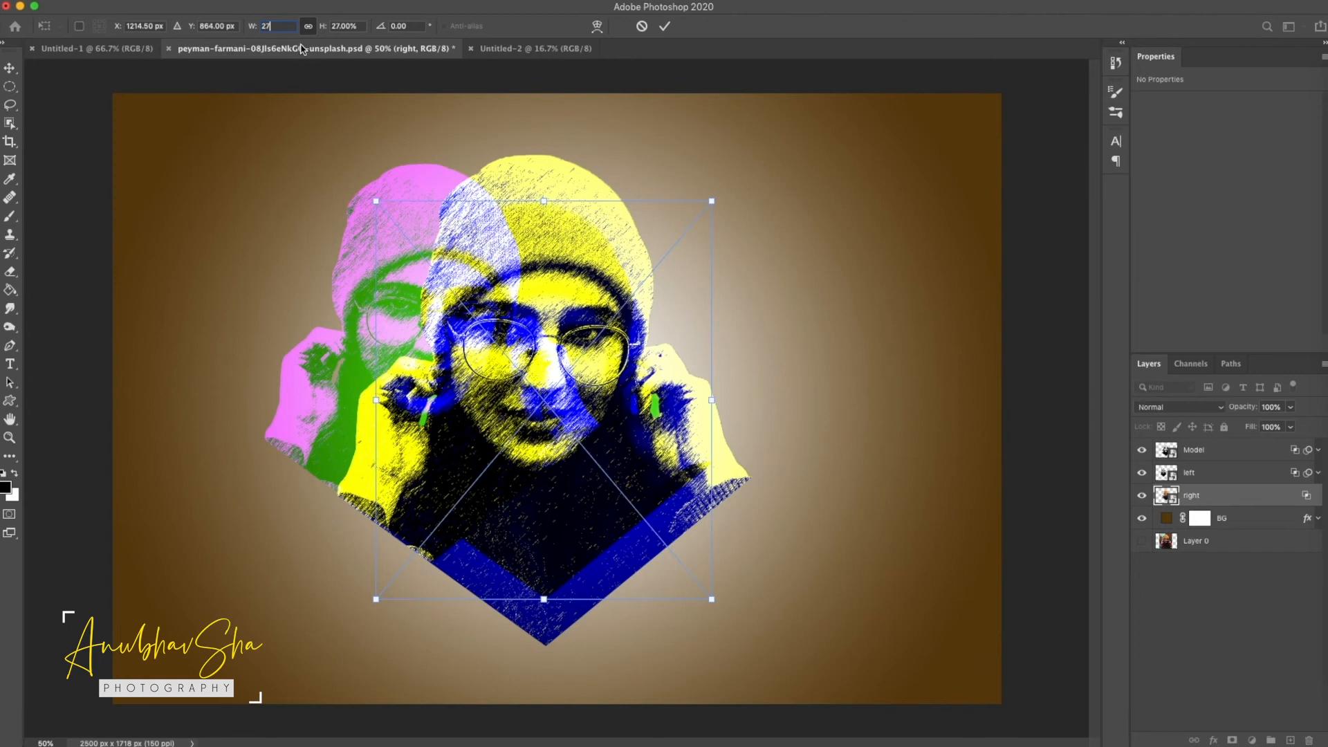
pyautogui.moveTo(598, 413); pyautogui.dragTo(692, 373)
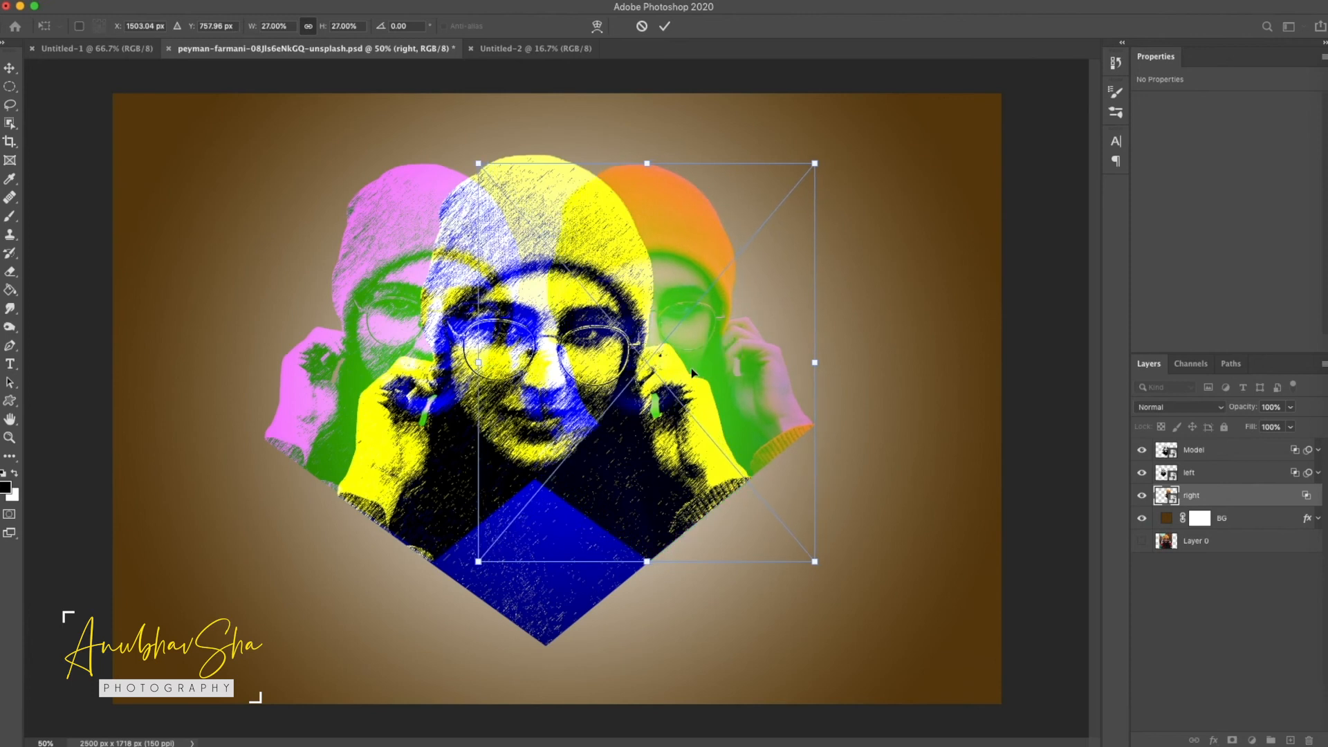
pyautogui.press('Return')
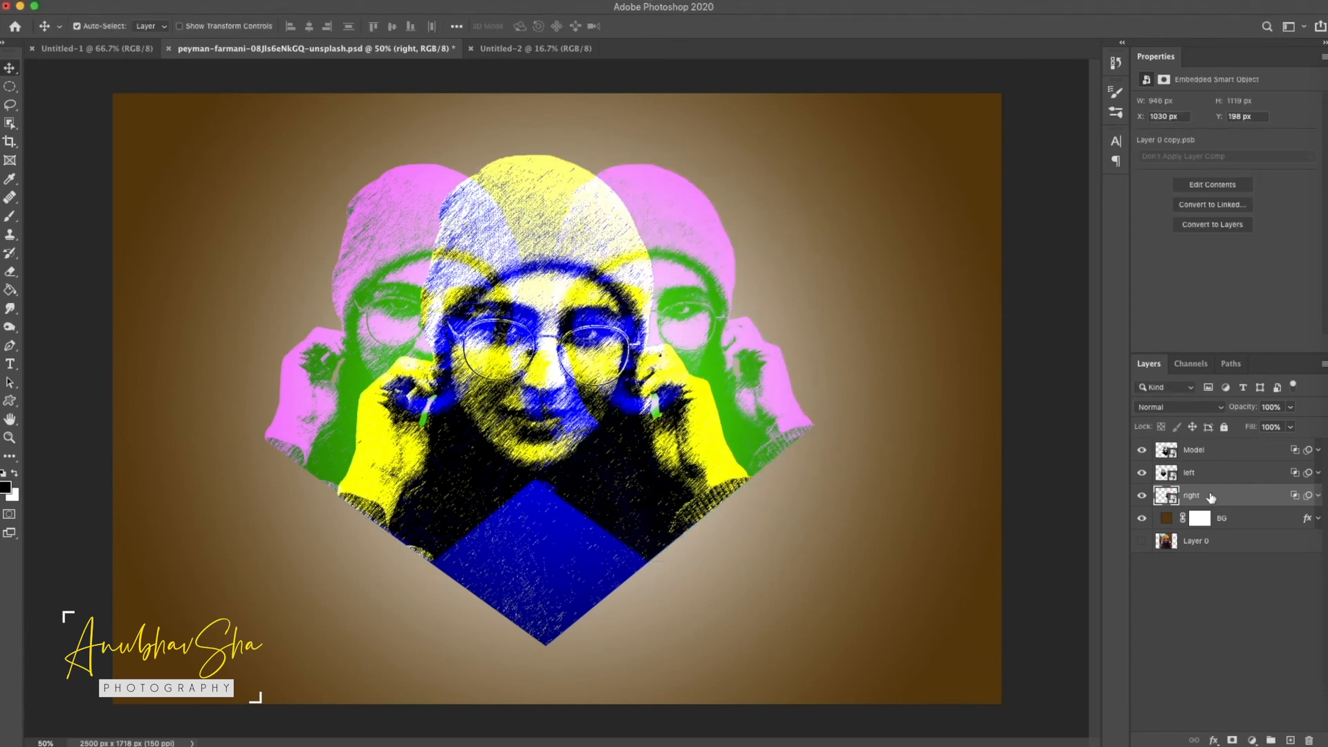
# In the right layer's advanced blending options, re-enable the green channel and exclude the red channel
pyautogui.rightClick(1259, 501)
pyautogui.click(1100, 128)
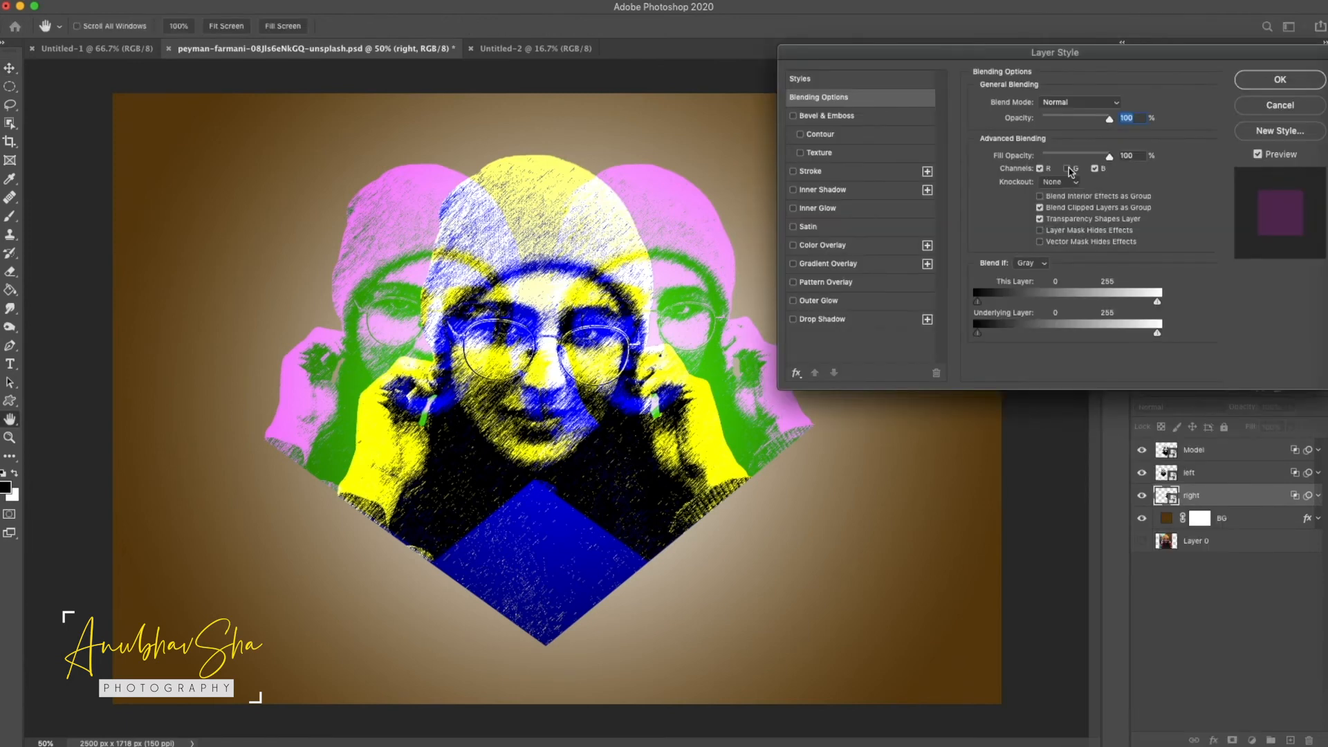
pyautogui.click(1069, 169)
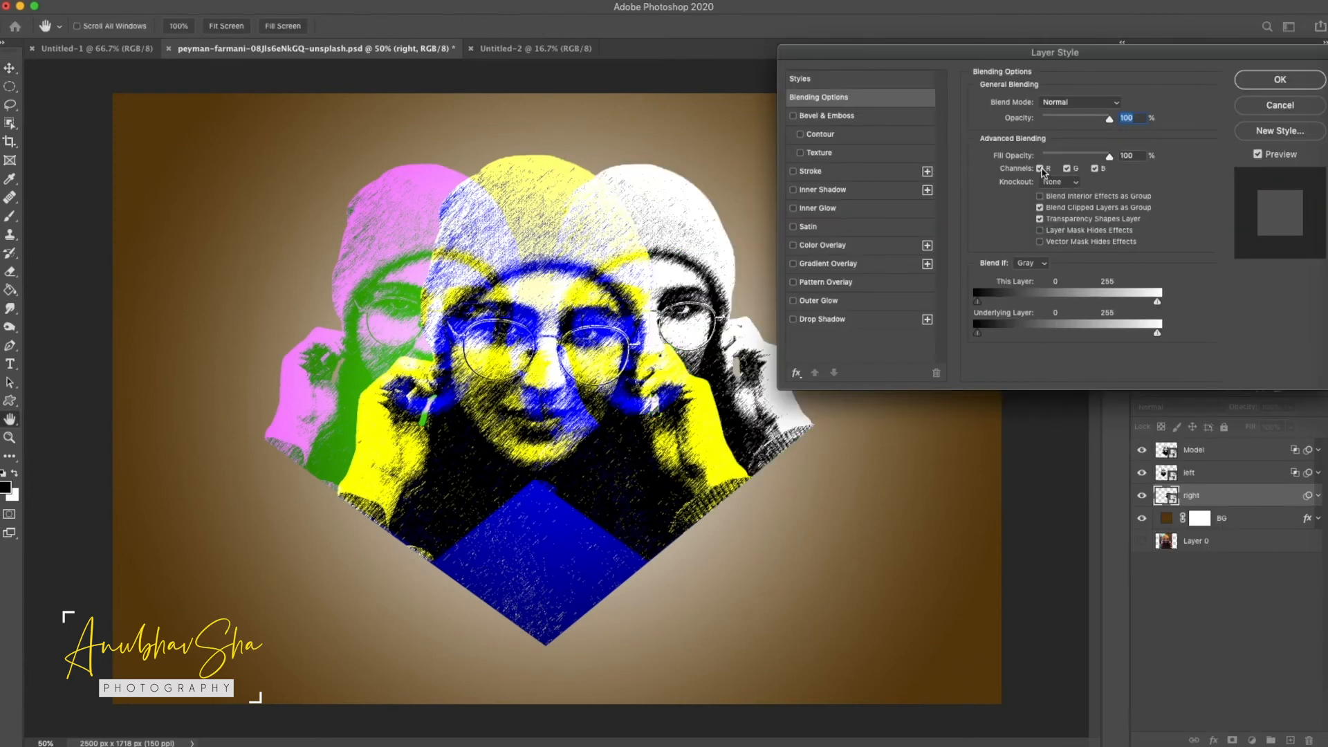
pyautogui.click(1041, 169)
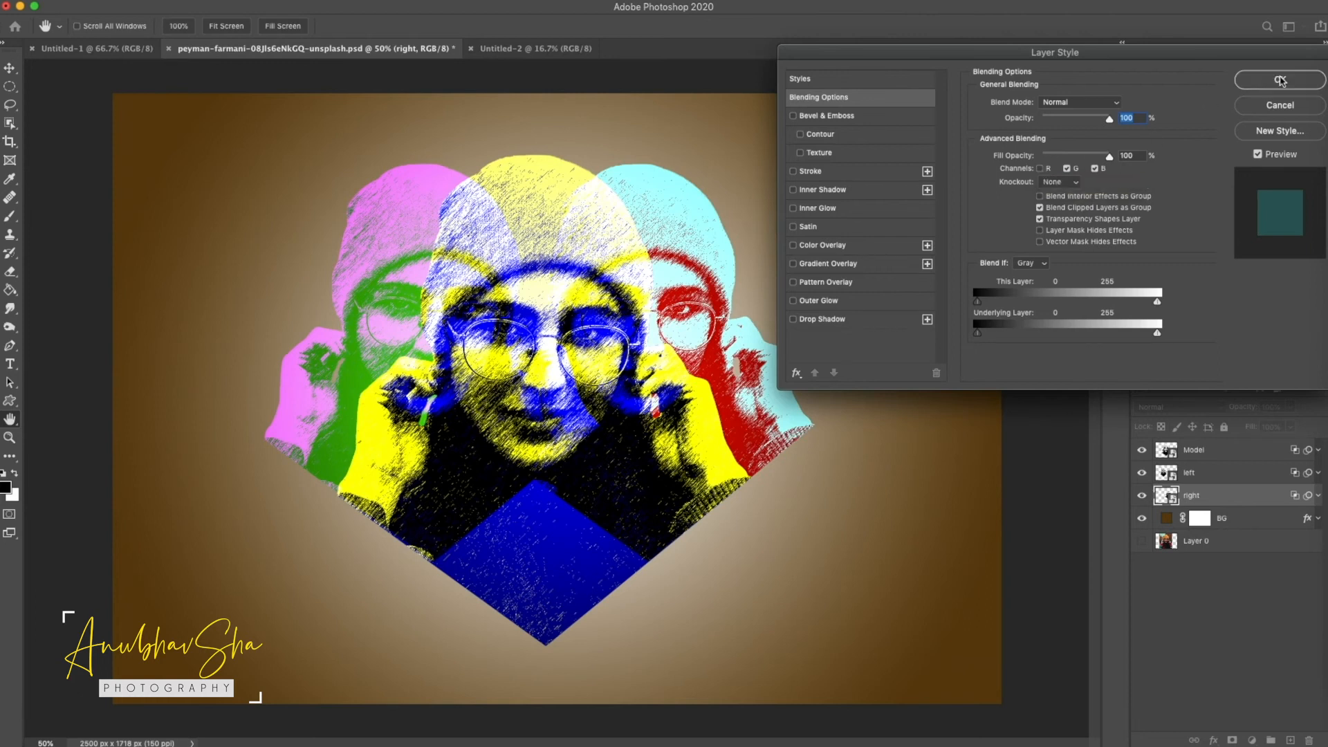
pyautogui.click(1280, 81)
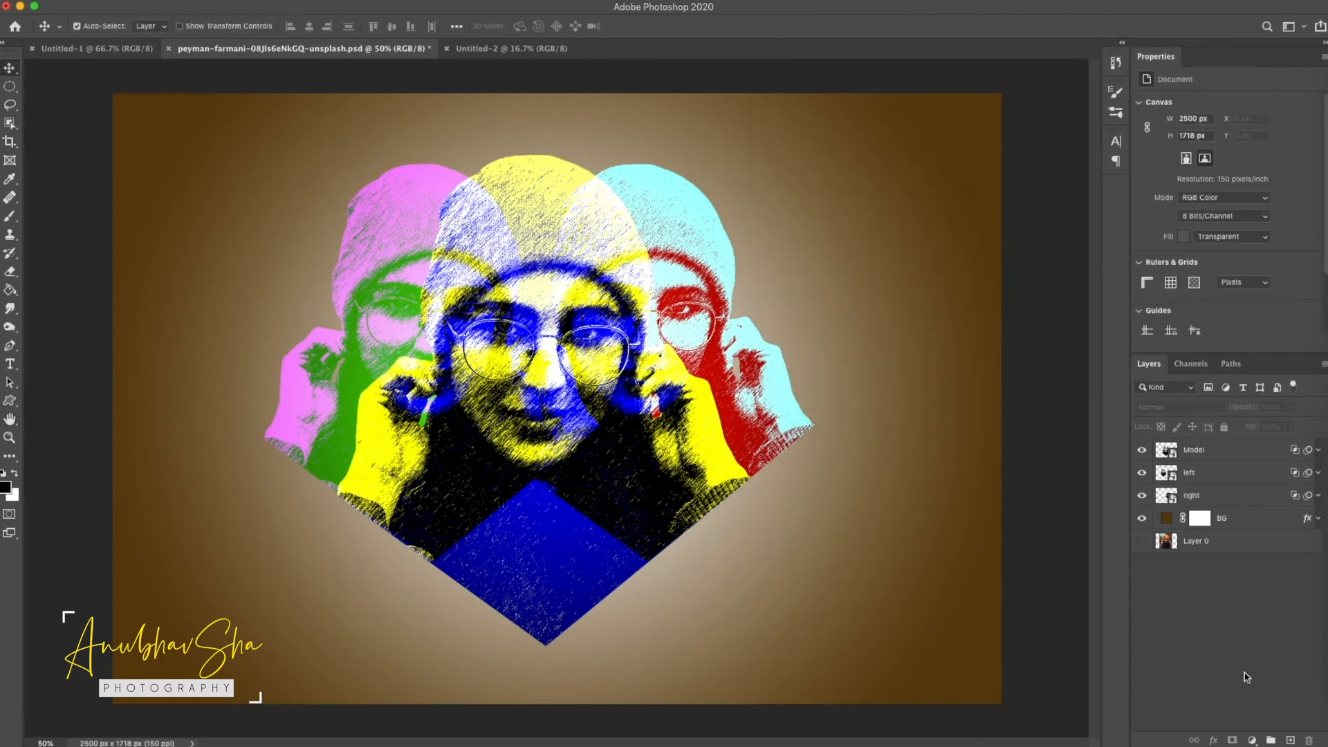
# Add a Solid Color fill layer in white #ffffff above all other layers
pyautogui.click(1252, 741)
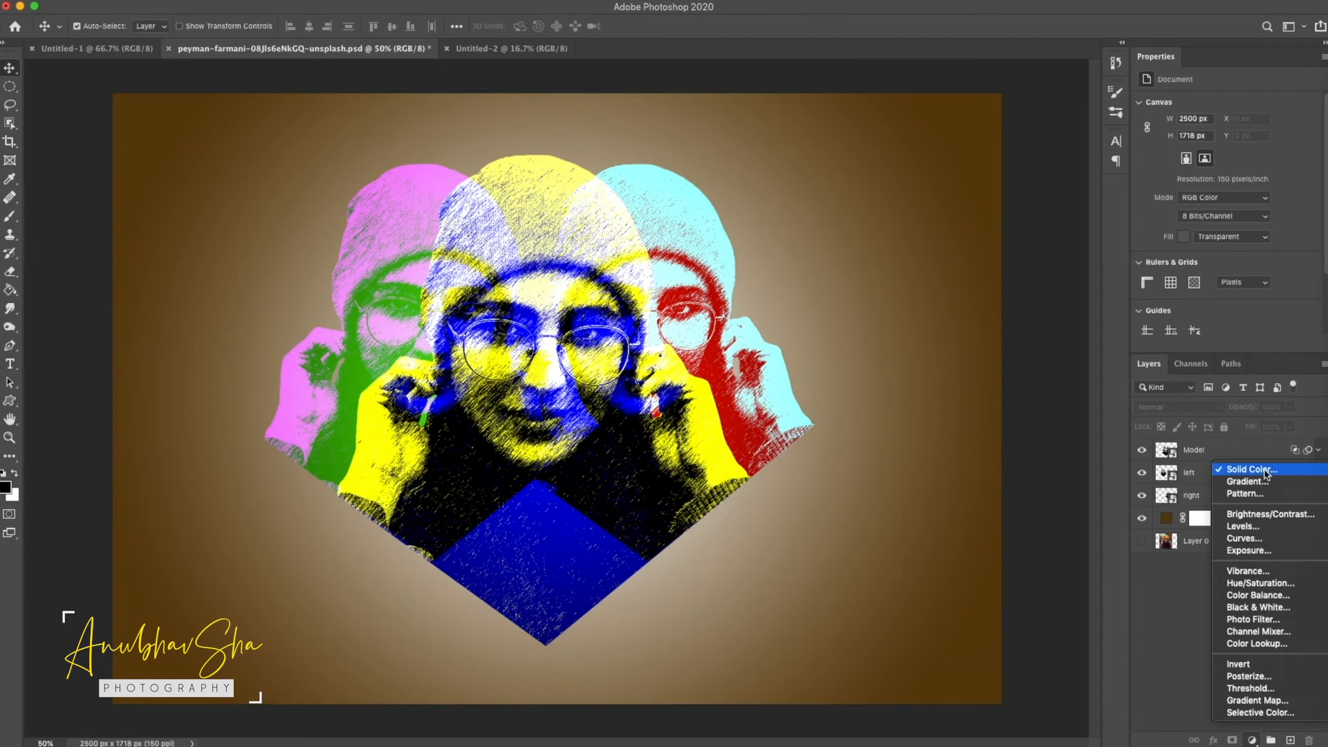
pyautogui.click(1266, 472)
pyautogui.moveTo(908, 359); pyautogui.dragTo(812, 287)
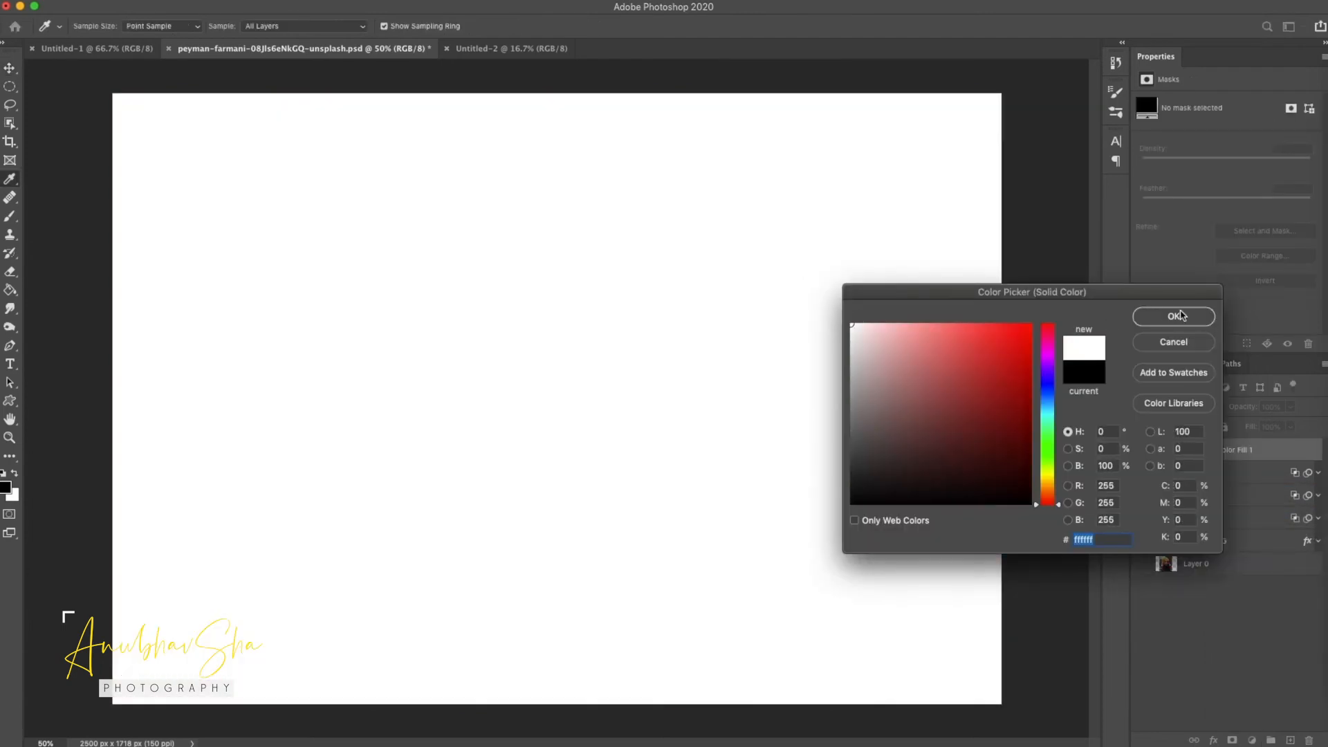
pyautogui.click(1175, 316)
# Select a rectangle just inside the canvas edges and fill it black on the white fill layer's mask to leave a thin border
pyautogui.click(9, 86)
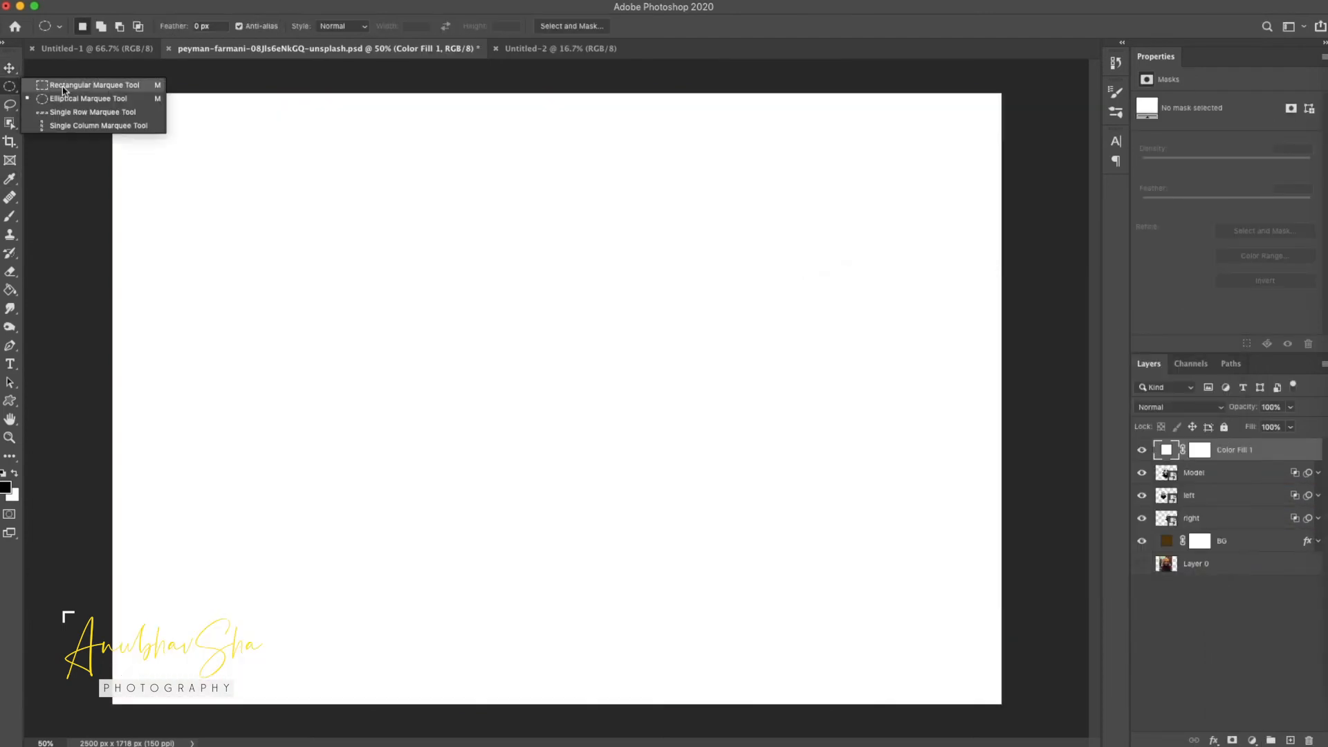
pyautogui.click(63, 87)
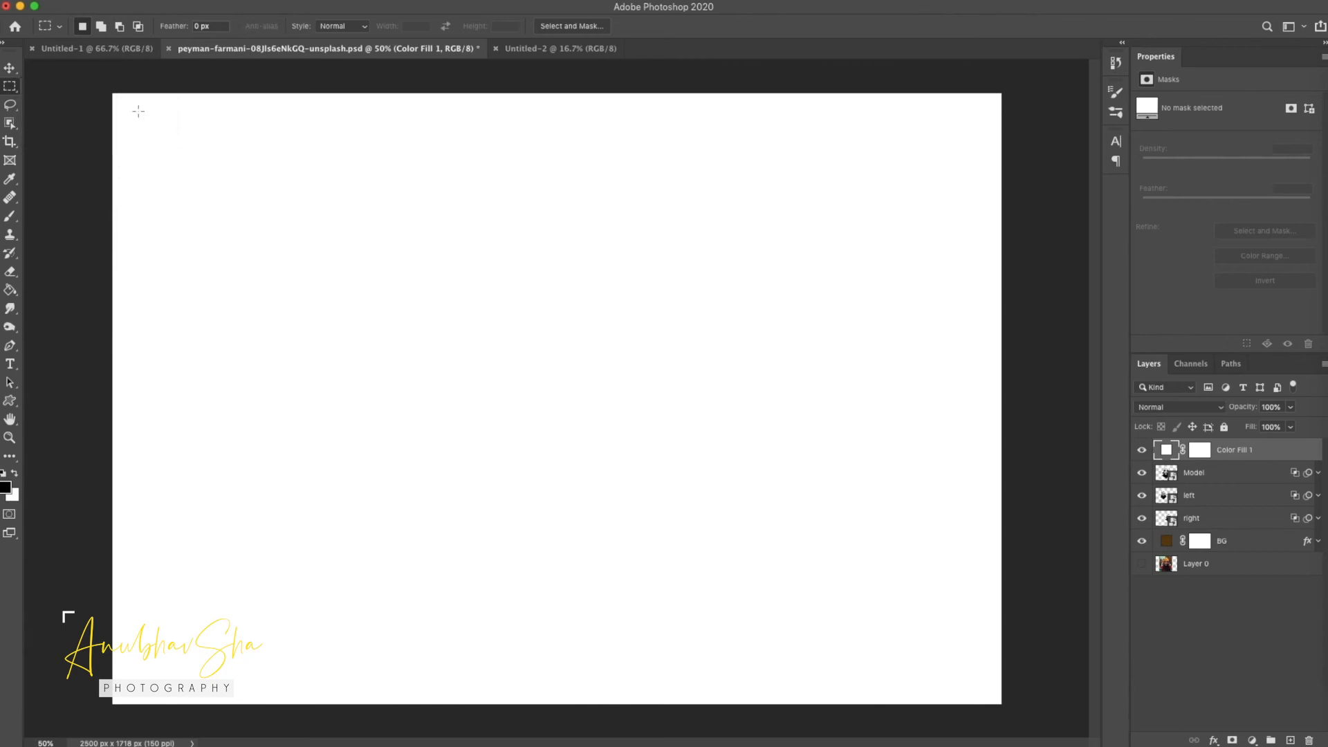
pyautogui.moveTo(122, 103); pyautogui.dragTo(993, 695)
pyautogui.click(1201, 451)
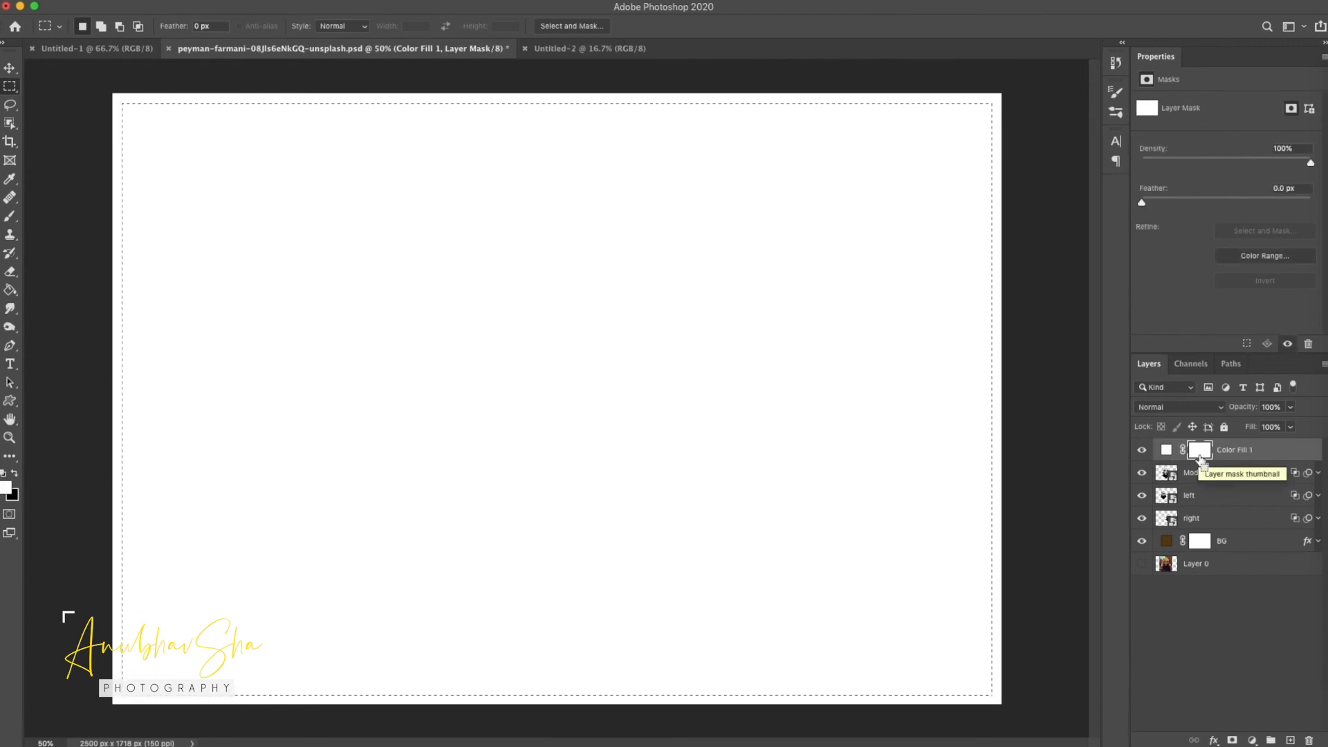
pyautogui.press('super+BackSpace')
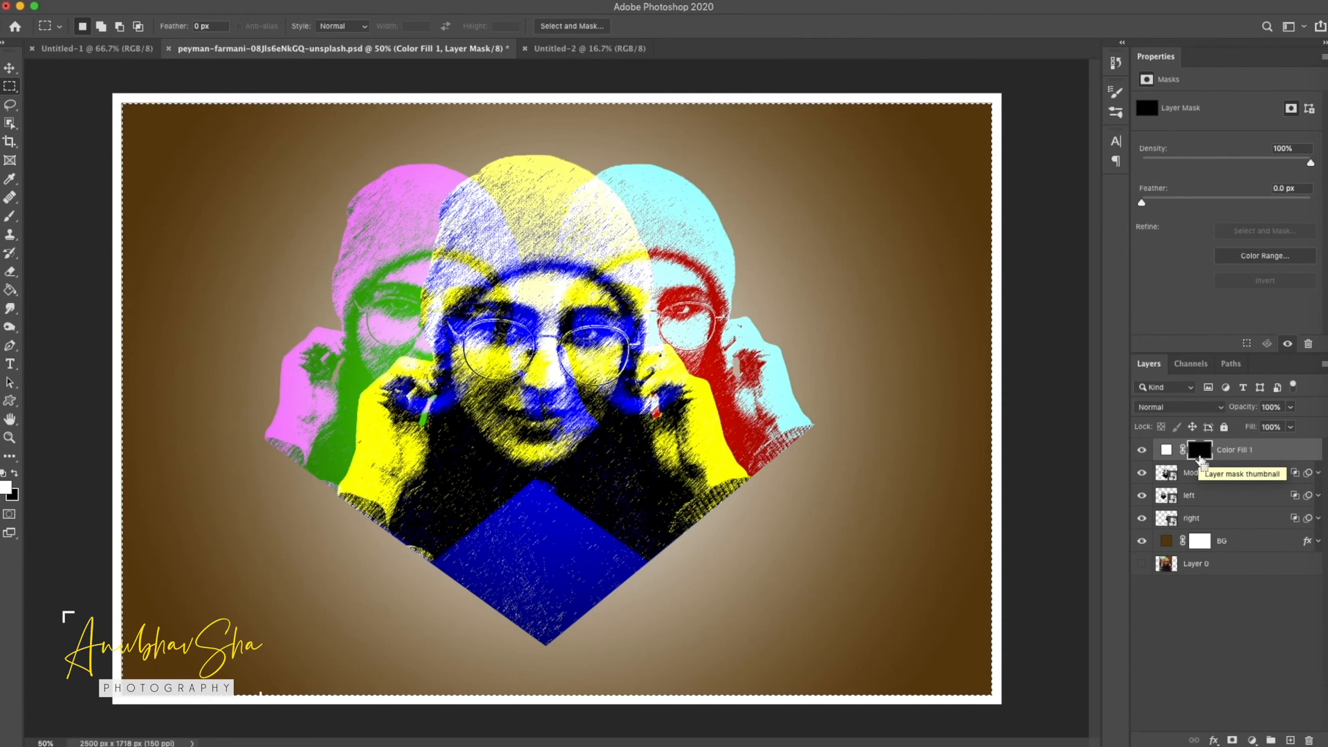
# Clear the selection, add a second Solid Color fill layer in white #ffffff on top and set its blend mode to Linear Burn
pyautogui.press('super+d')
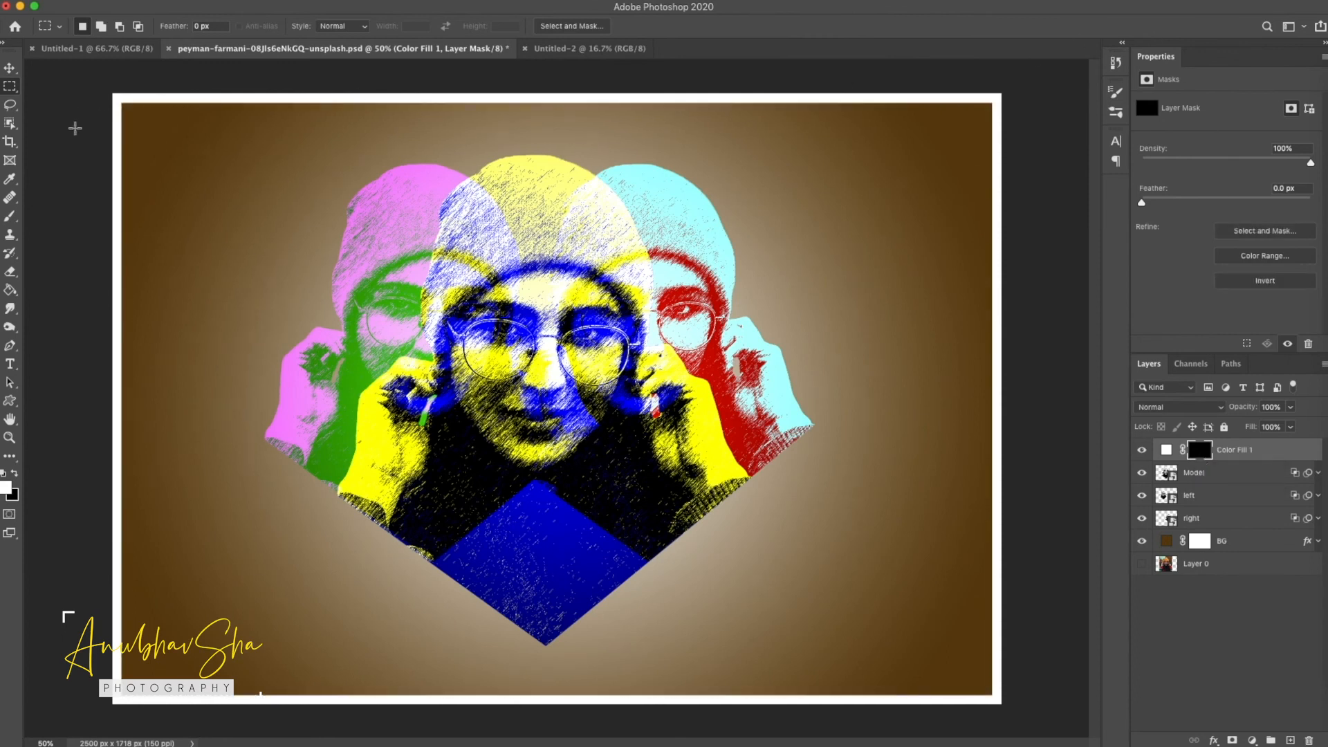
pyautogui.click(1232, 634)
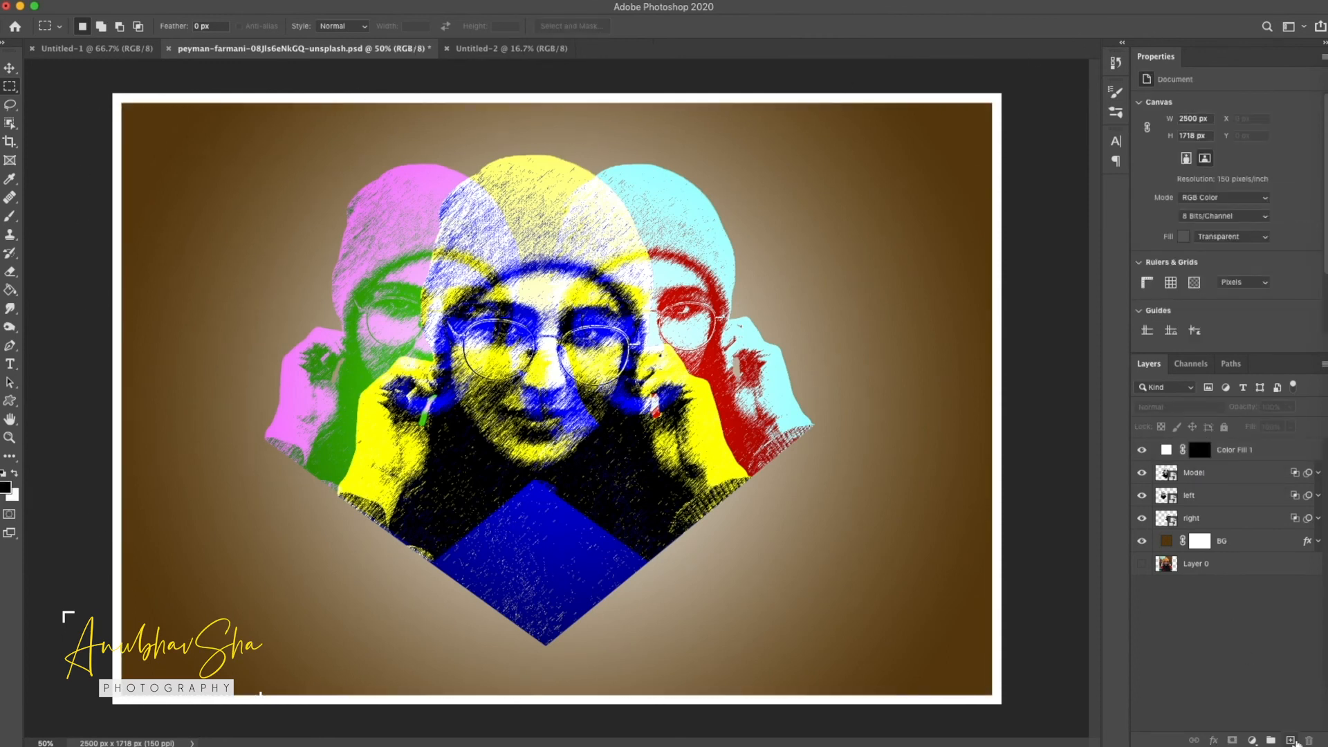
pyautogui.click(1252, 740)
pyautogui.click(1252, 471)
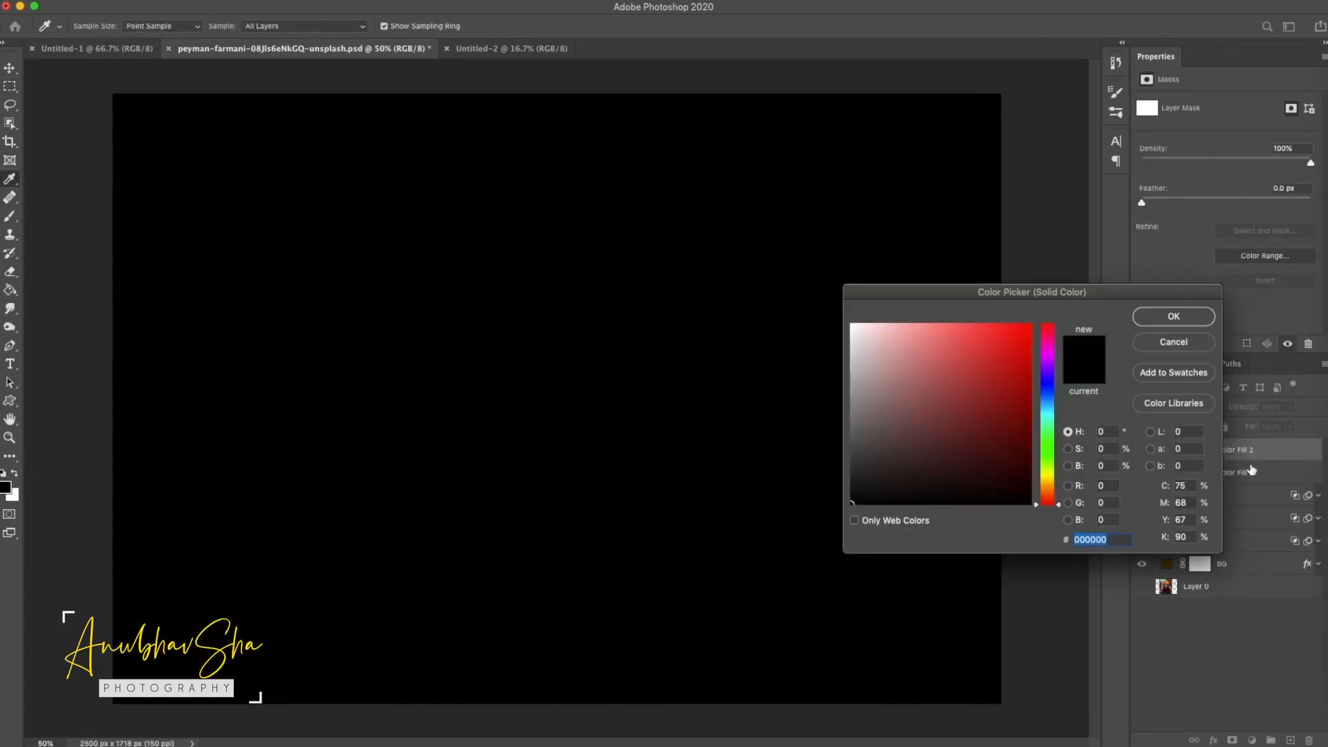
pyautogui.write('ffffff')
pyautogui.click(1174, 316)
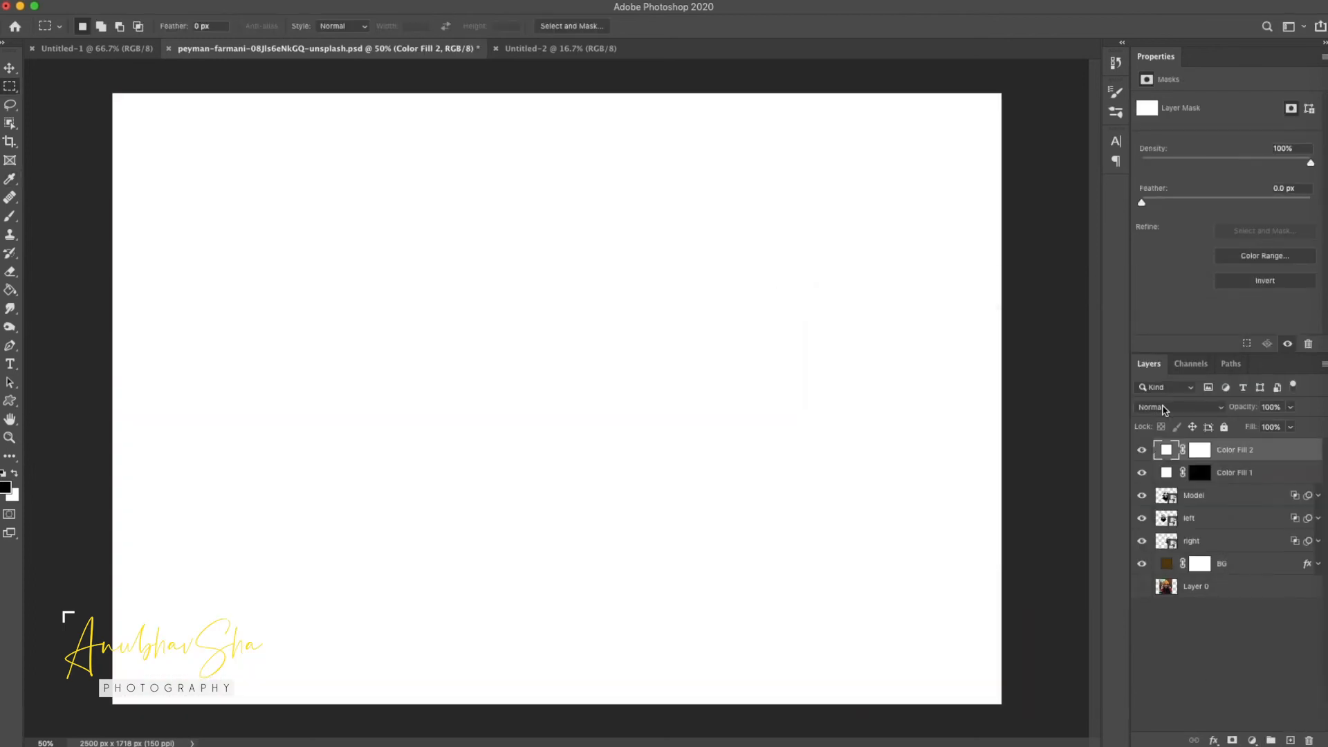
pyautogui.click(1165, 408)
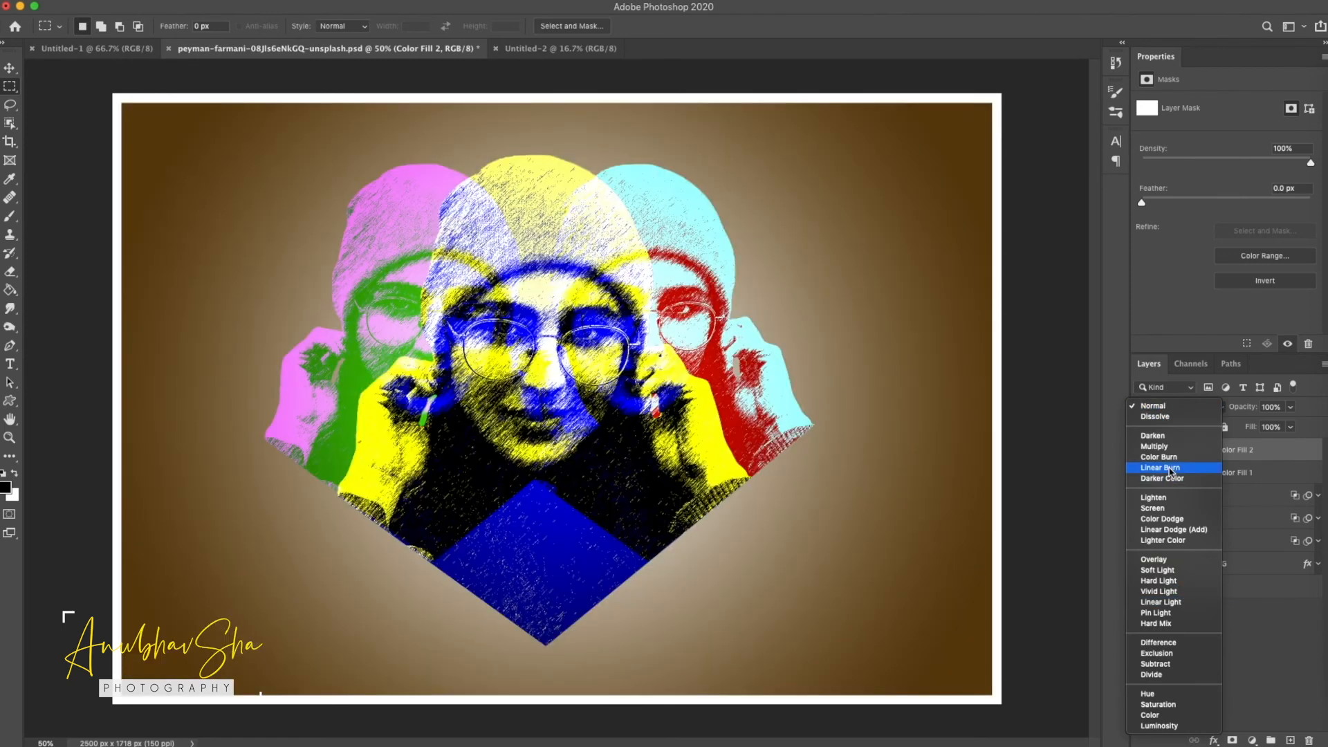
pyautogui.click(1162, 468)
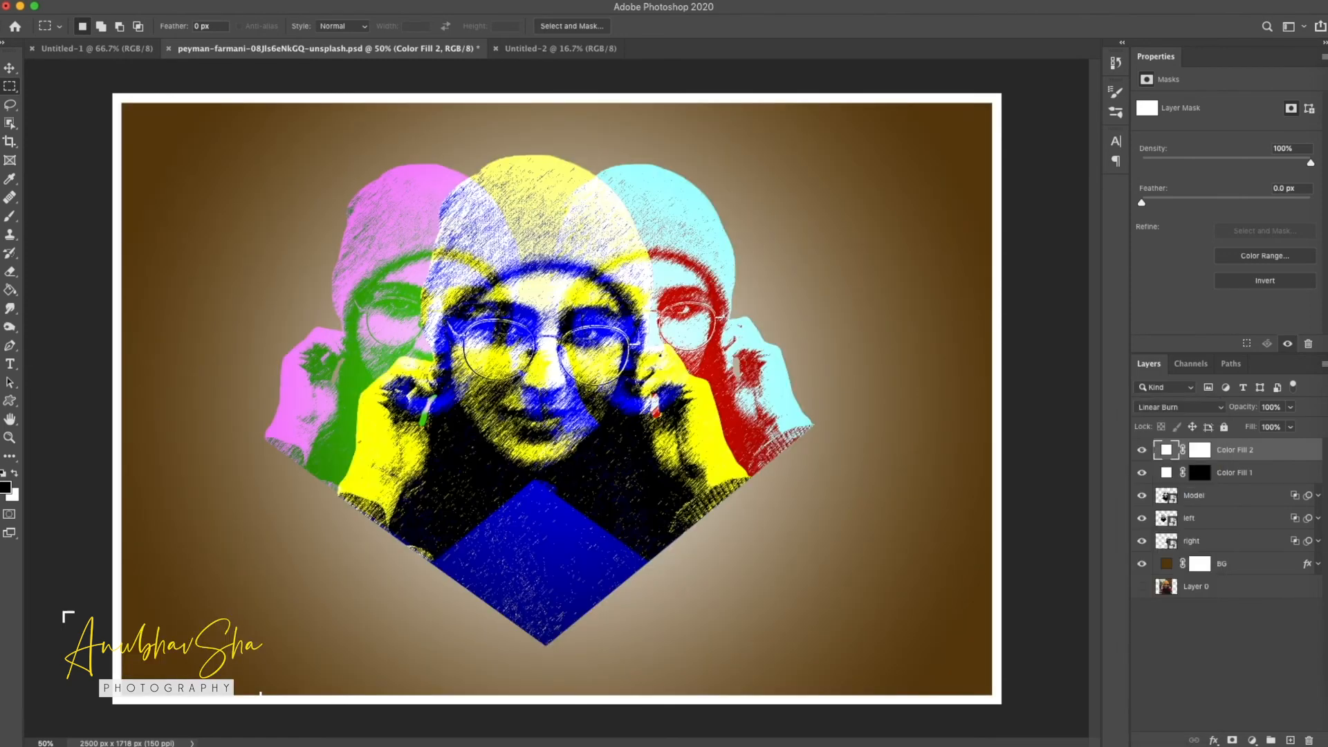
# Convert the new white fill layer for smart filtering in the Filter Gallery and choose the Texturizer effect with the Sandstone texture
pyautogui.click(335, 0)
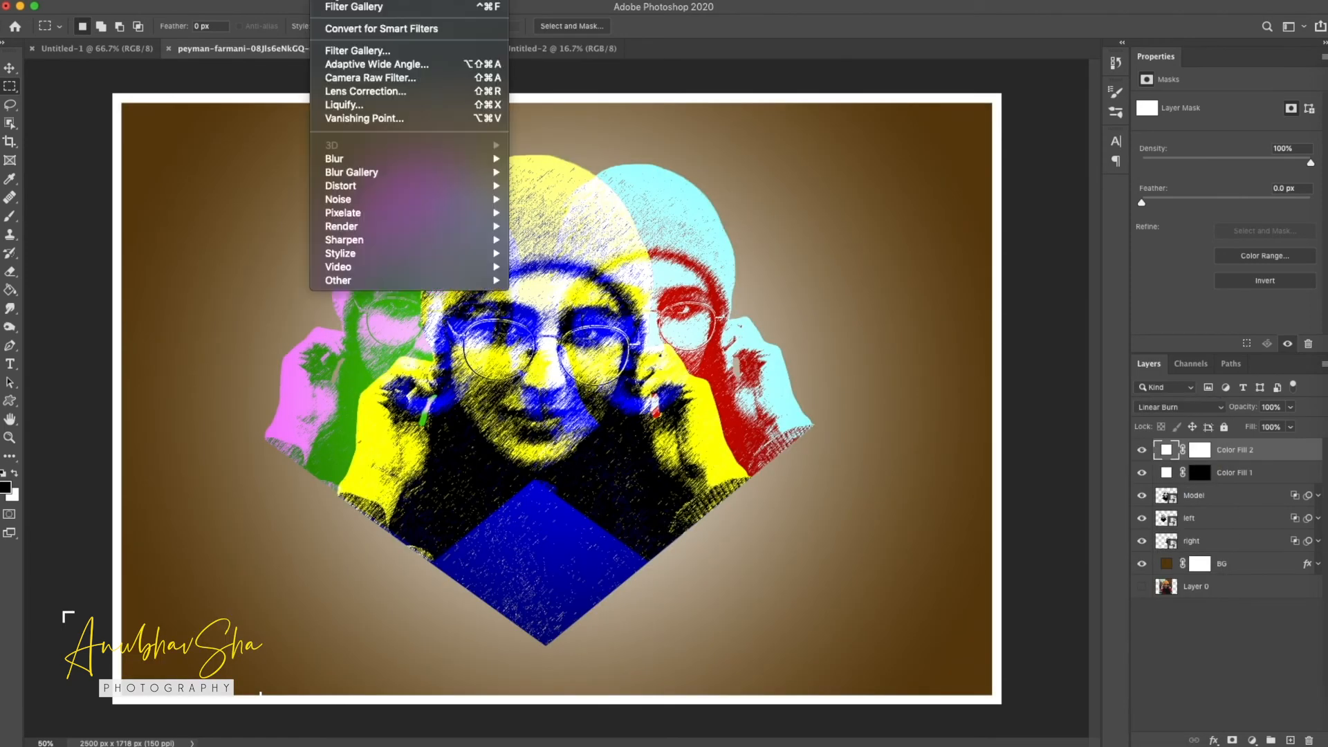
pyautogui.click(353, 52)
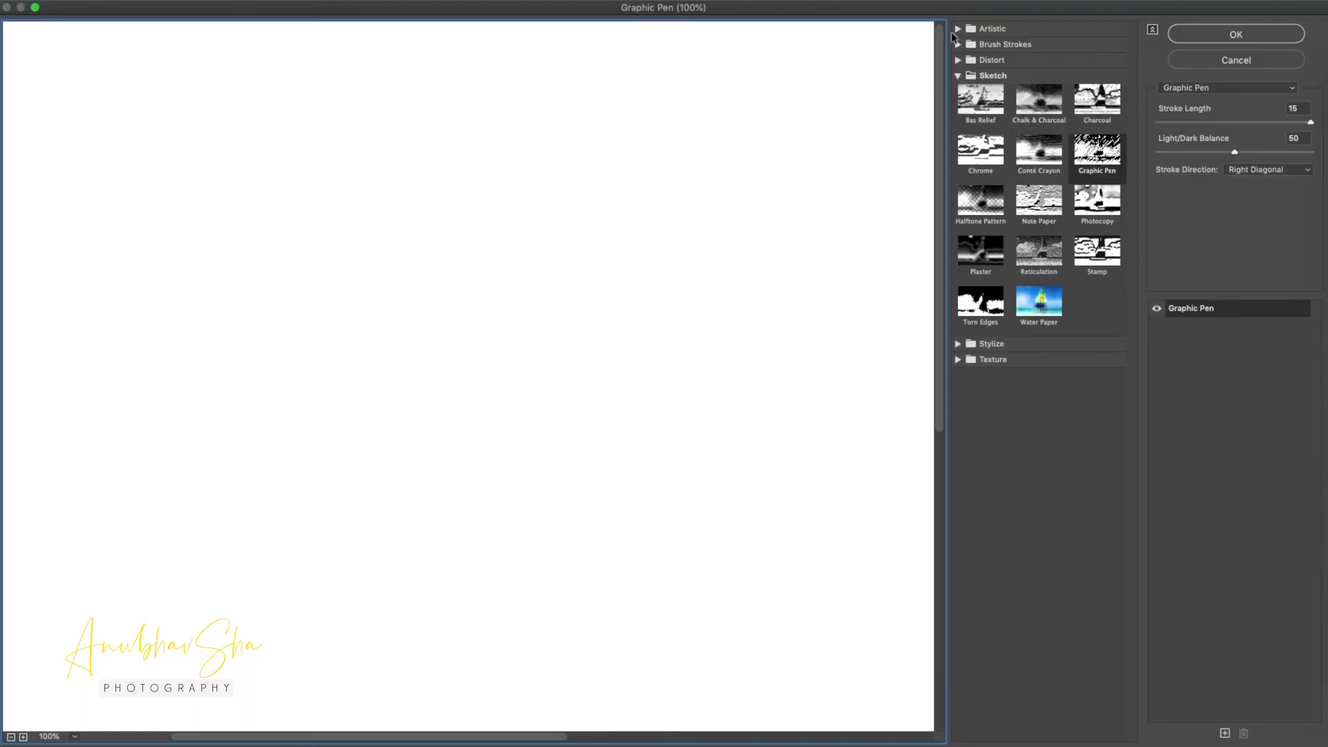
pyautogui.click(958, 76)
pyautogui.click(959, 108)
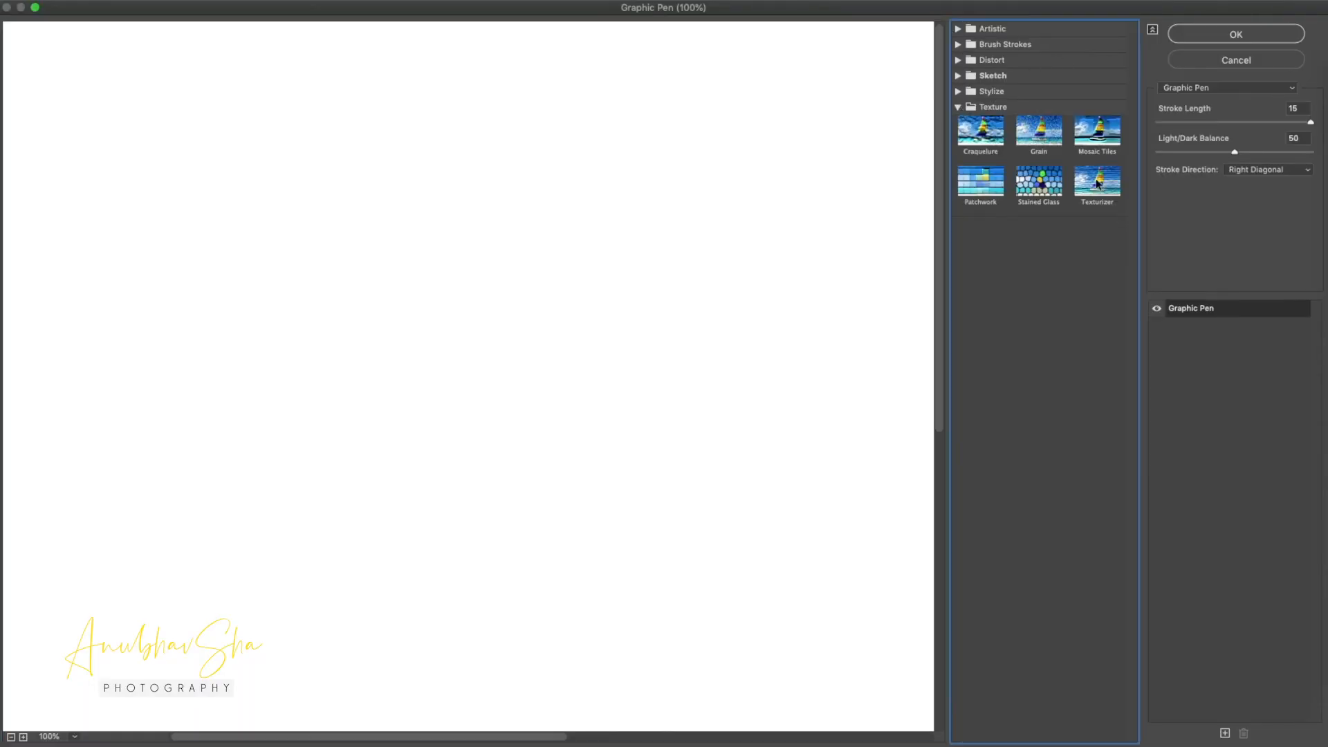
pyautogui.click(1097, 184)
pyautogui.click(1237, 112)
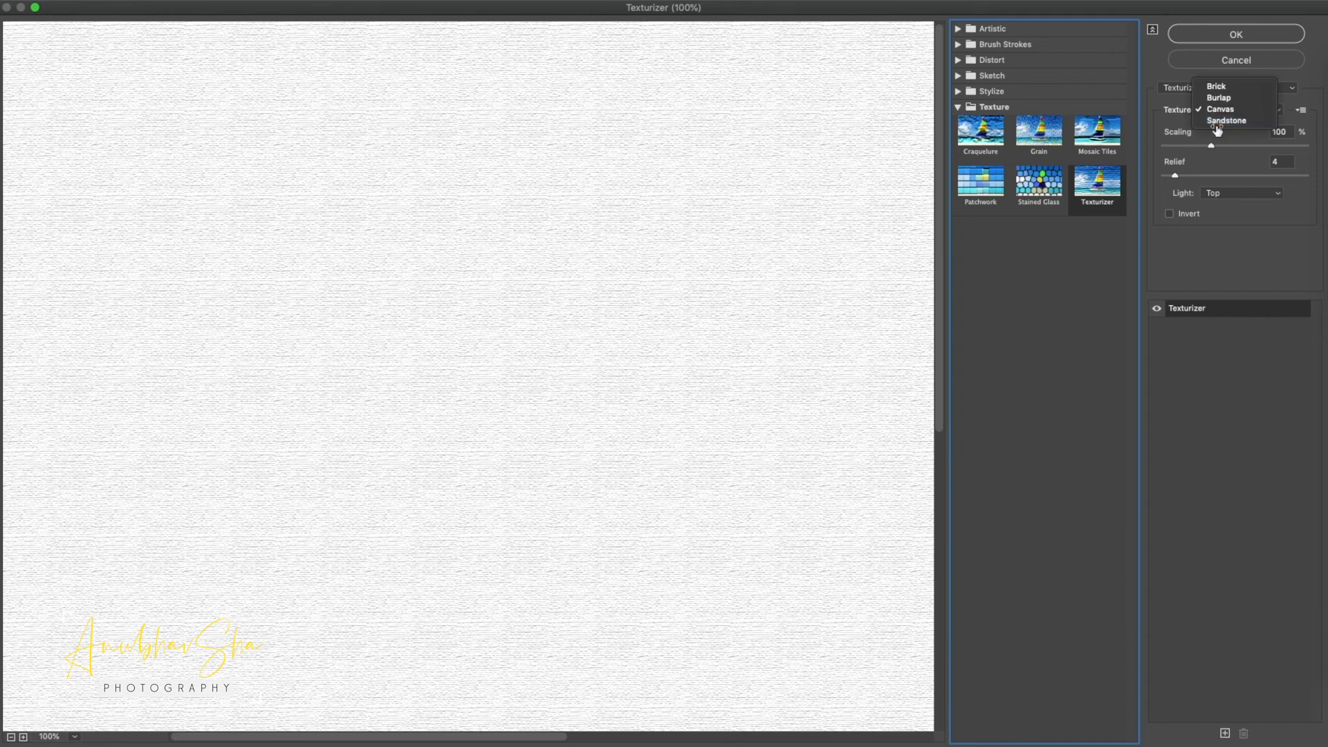
pyautogui.click(1226, 123)
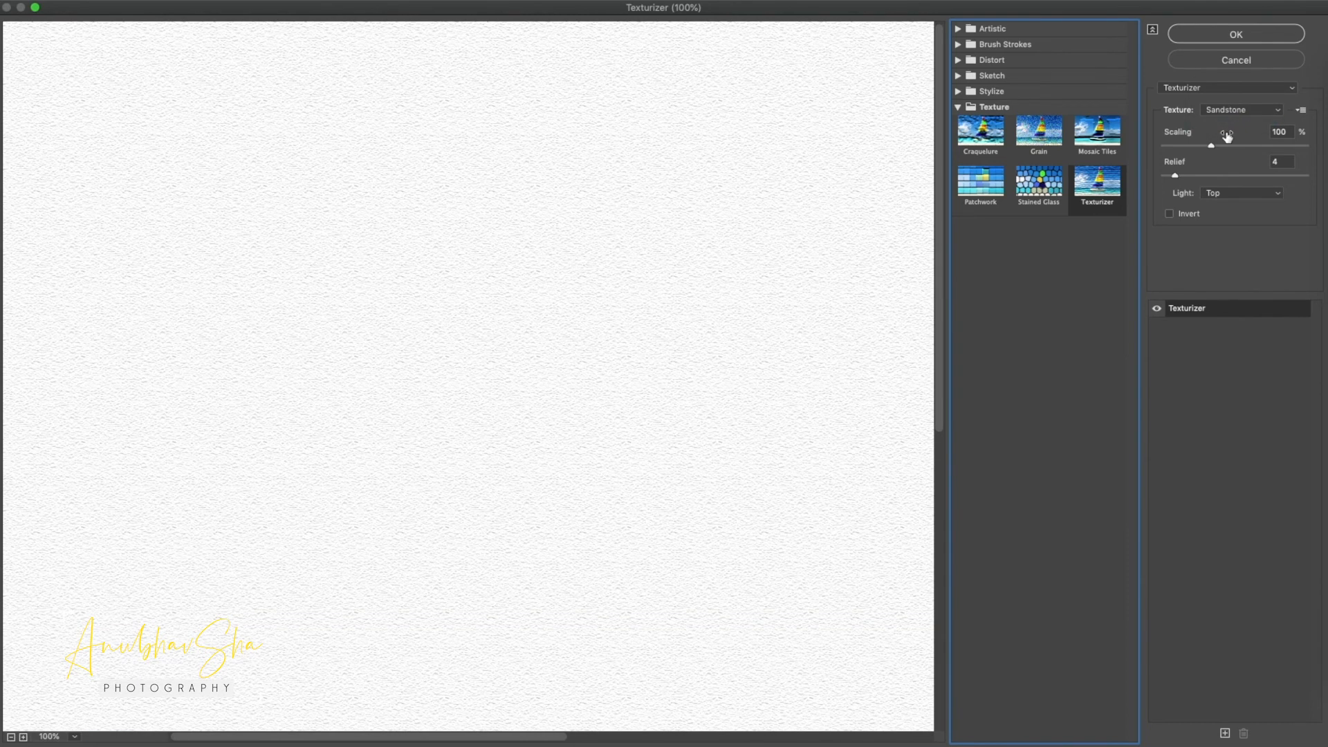
# Set the Texturizer's scaling to 200%, relief to 7 and light to Top Left, and apply the filter
pyautogui.doubleClick(1287, 133)
pyautogui.write('200')
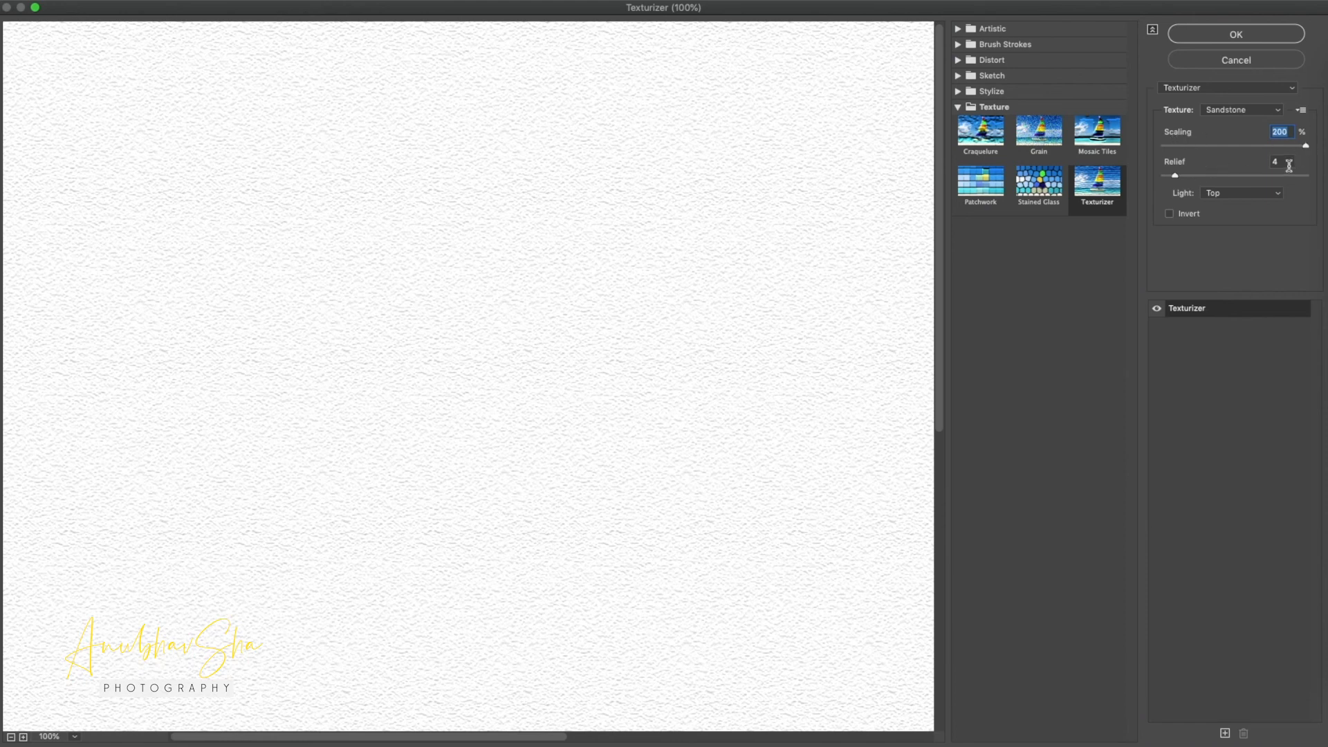
pyautogui.moveTo(1175, 176); pyautogui.dragTo(1183, 175)
pyautogui.click(1205, 196)
pyautogui.click(1226, 258)
pyautogui.click(1239, 198)
pyautogui.click(1221, 180)
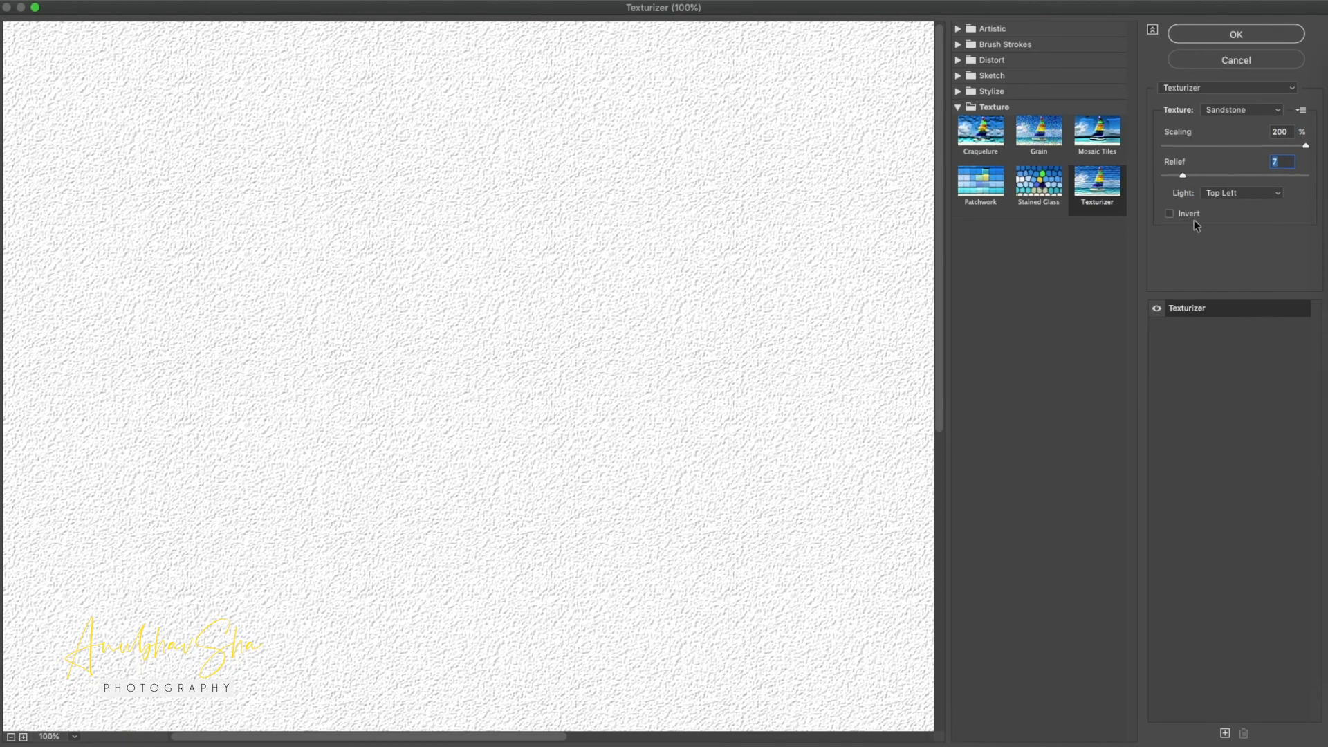
pyautogui.click(1219, 36)
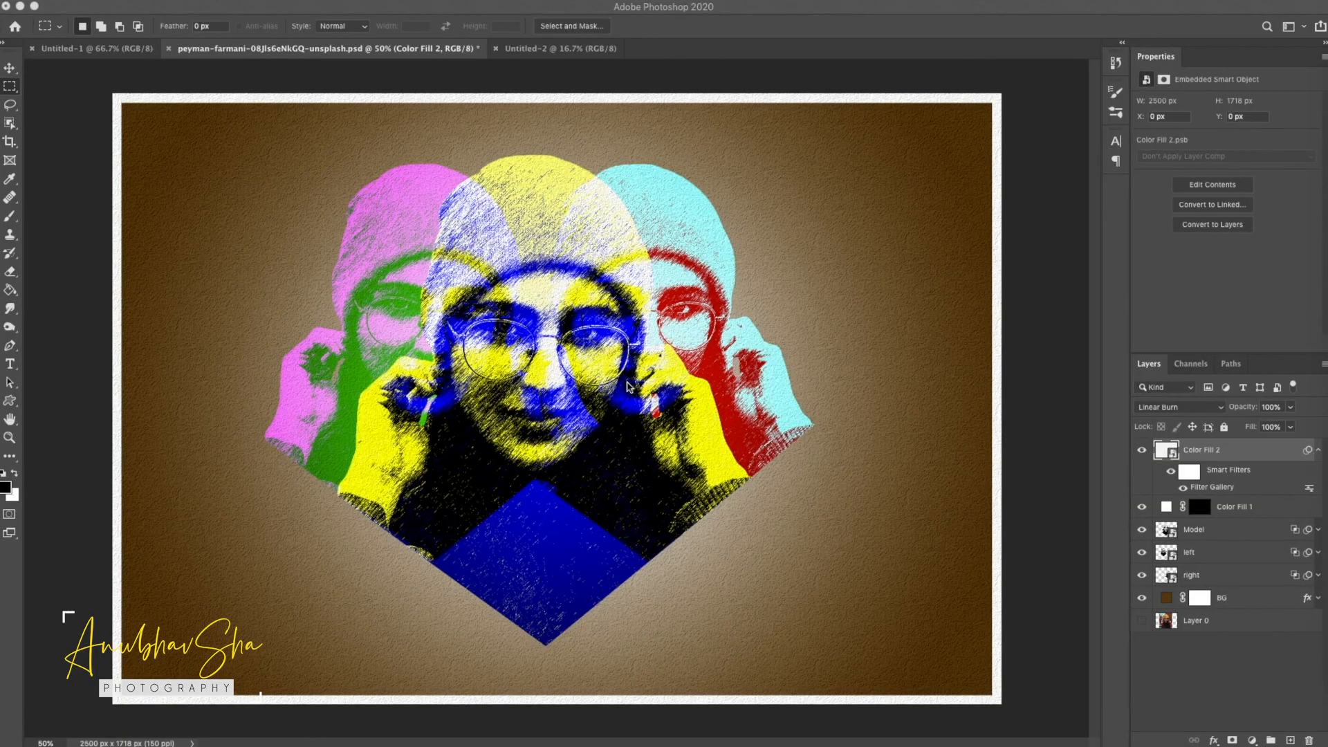
# Change the BG fill layer's colour to reddish brown #8f553c
pyautogui.click(1221, 655)
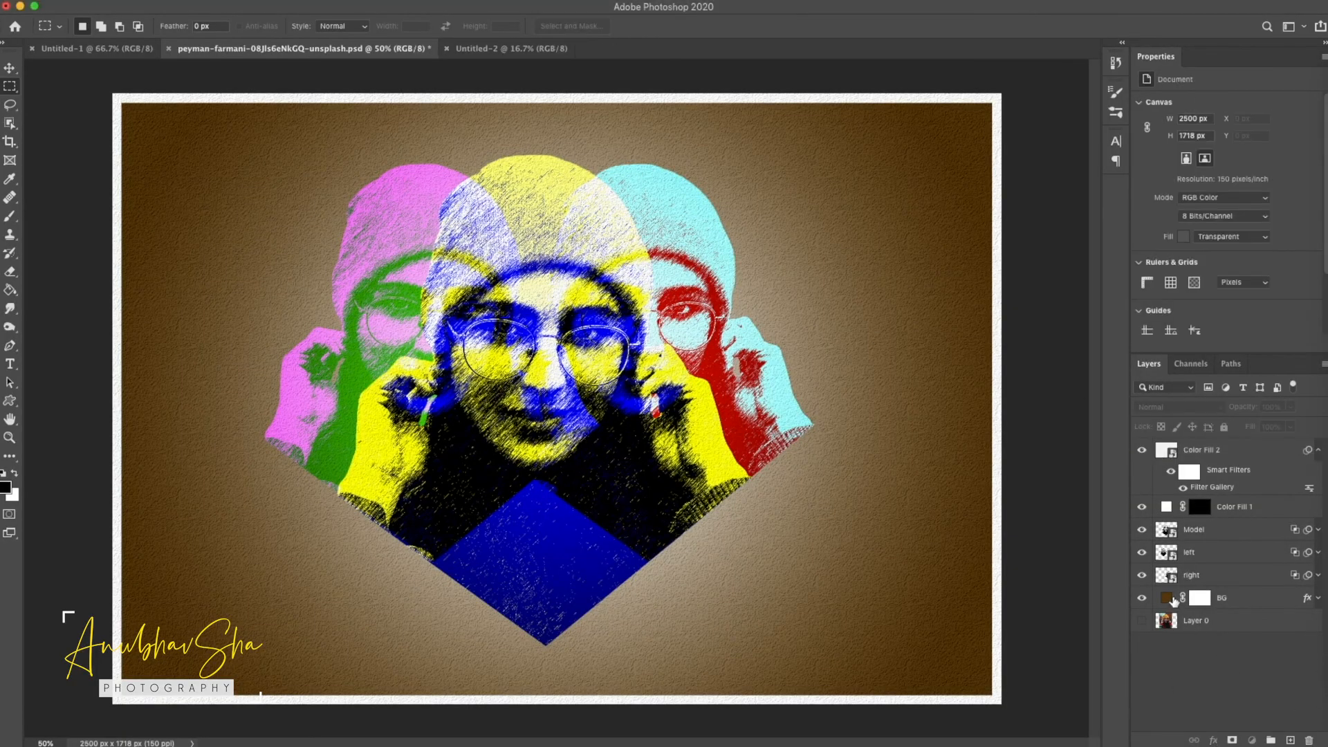
pyautogui.click(1174, 600)
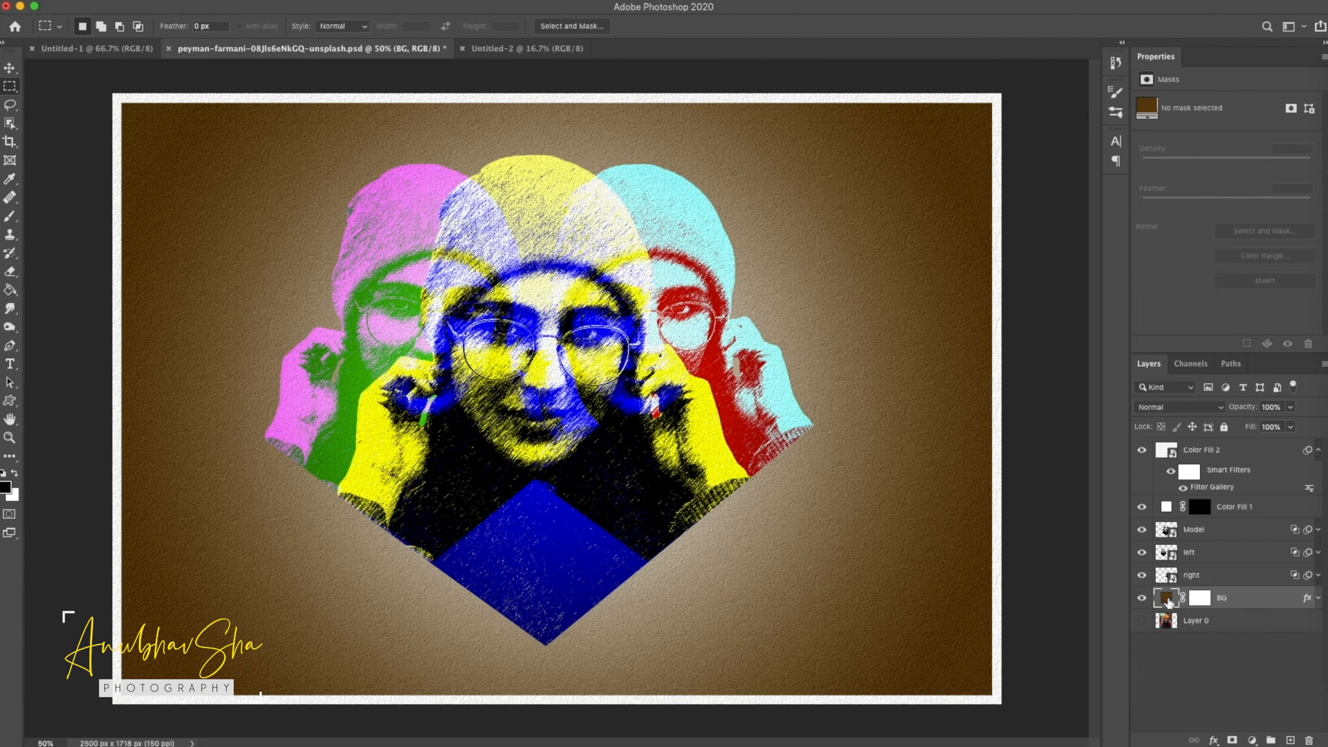
pyautogui.doubleClick(1168, 599)
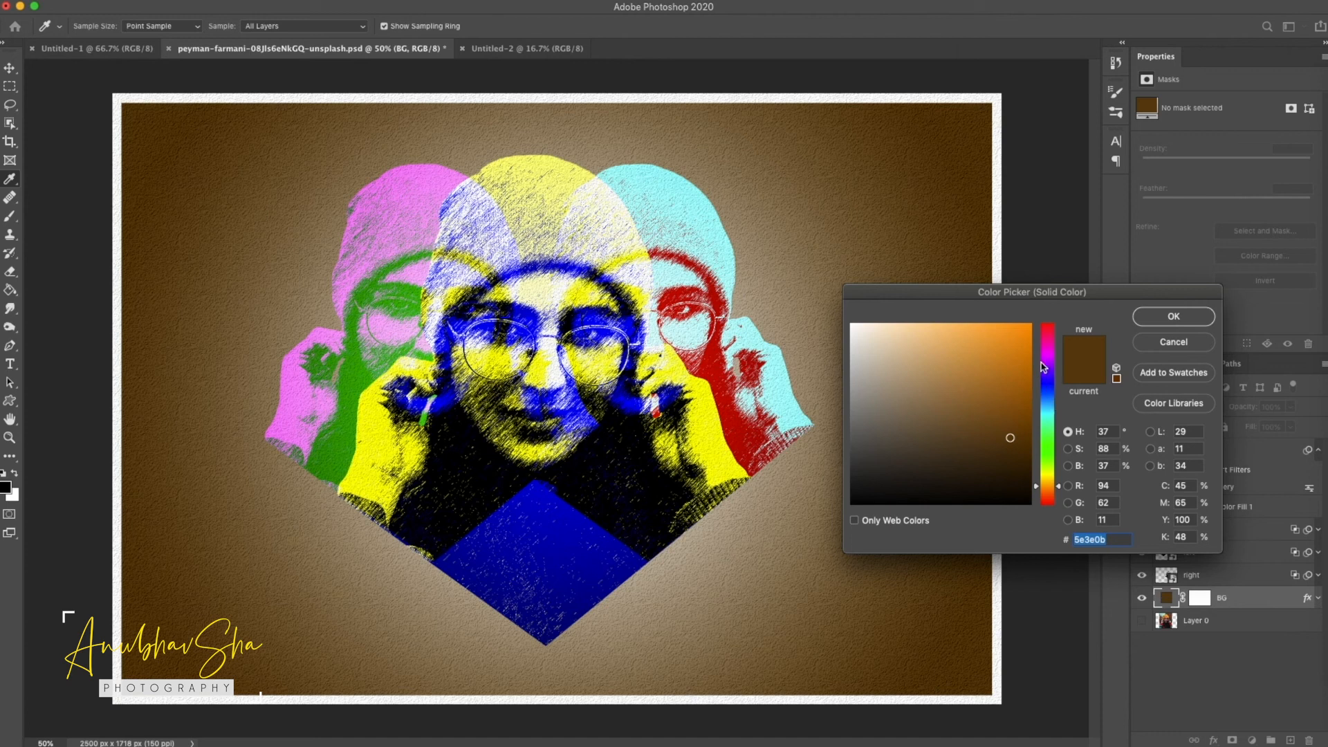
pyautogui.moveTo(1052, 418); pyautogui.dragTo(1053, 344)
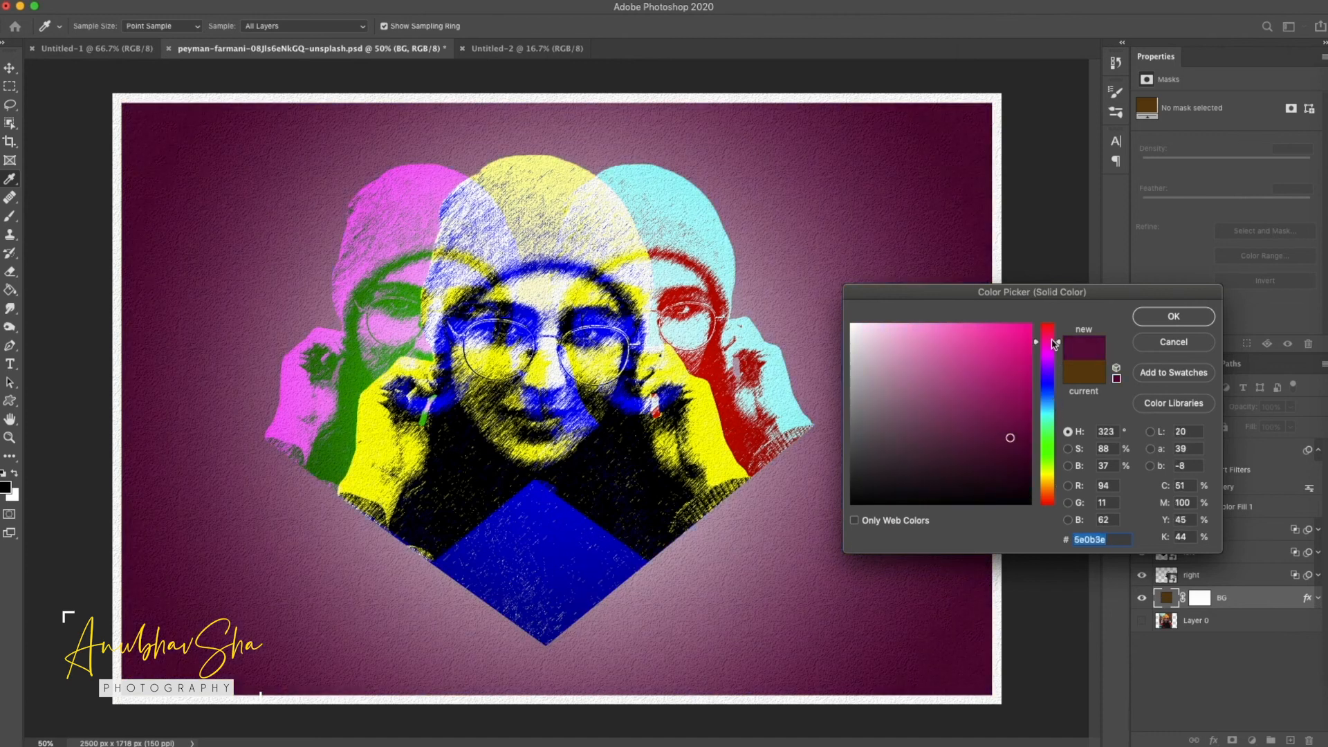
pyautogui.click(1050, 475)
pyautogui.moveTo(1049, 489); pyautogui.dragTo(1049, 358)
pyautogui.click(987, 441)
pyautogui.click(977, 425)
pyautogui.moveTo(974, 383)
pyautogui.mouseDown()
pyautogui.moveTo(945, 415)
pyautogui.moveTo(956, 403)
pyautogui.mouseUp()
pyautogui.click(1050, 488)
pyautogui.moveTo(1049, 488); pyautogui.dragTo(1049, 497)
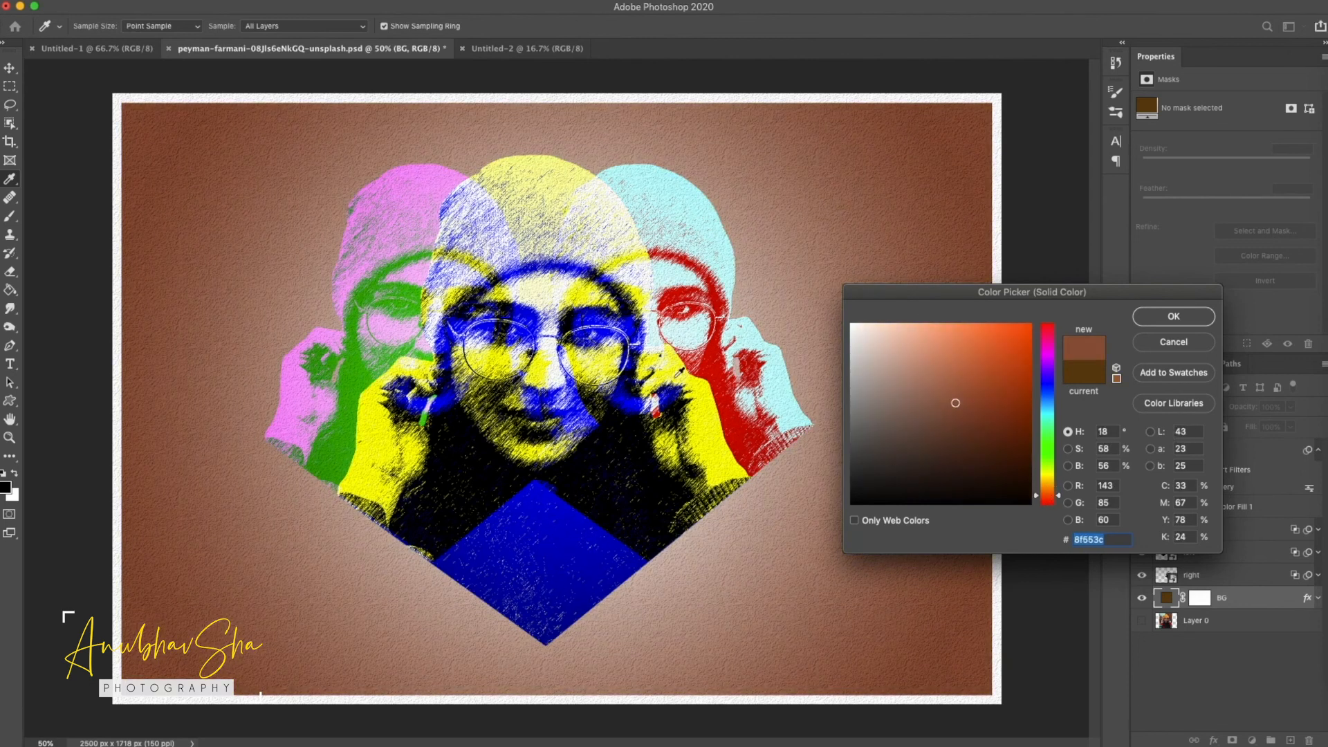
pyautogui.click(1160, 318)
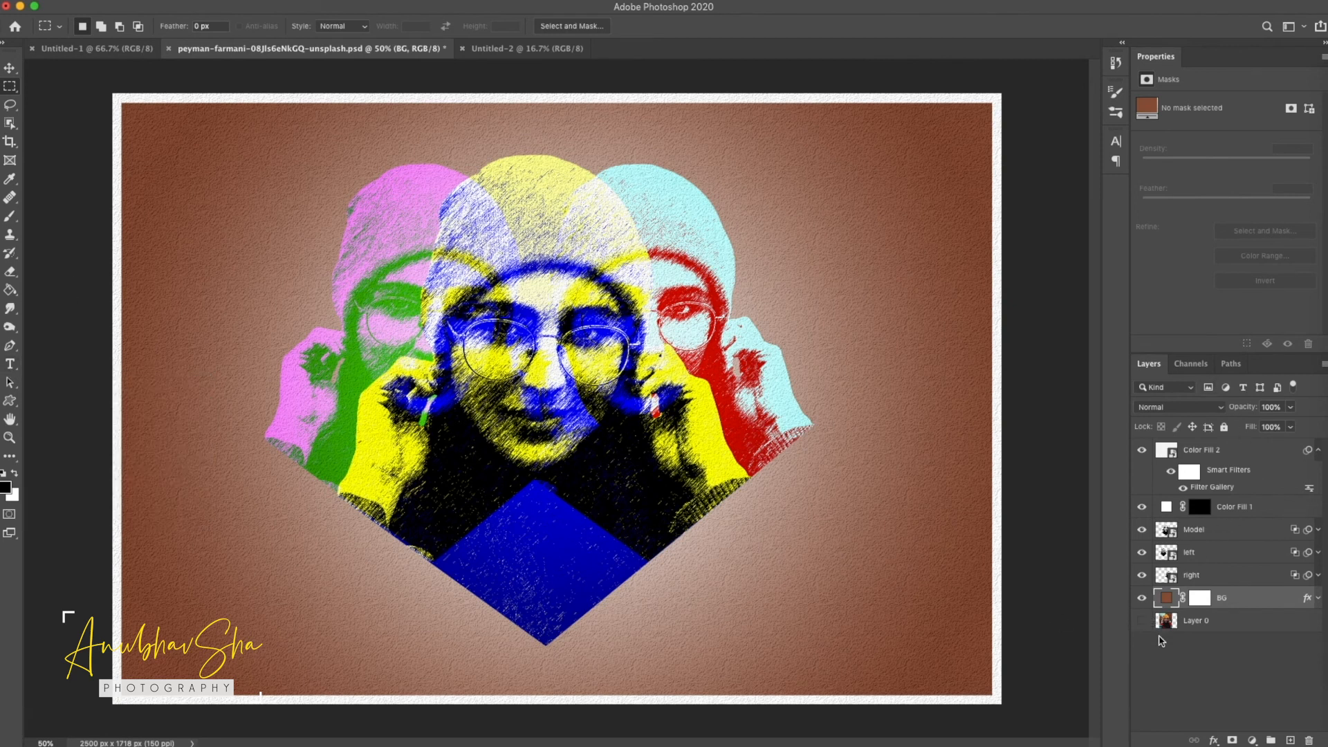
# Add a new layer above all others and enter the text PEACE near the lower edge in blue Georgia Bold at 60 pt
pyautogui.click(1263, 456)
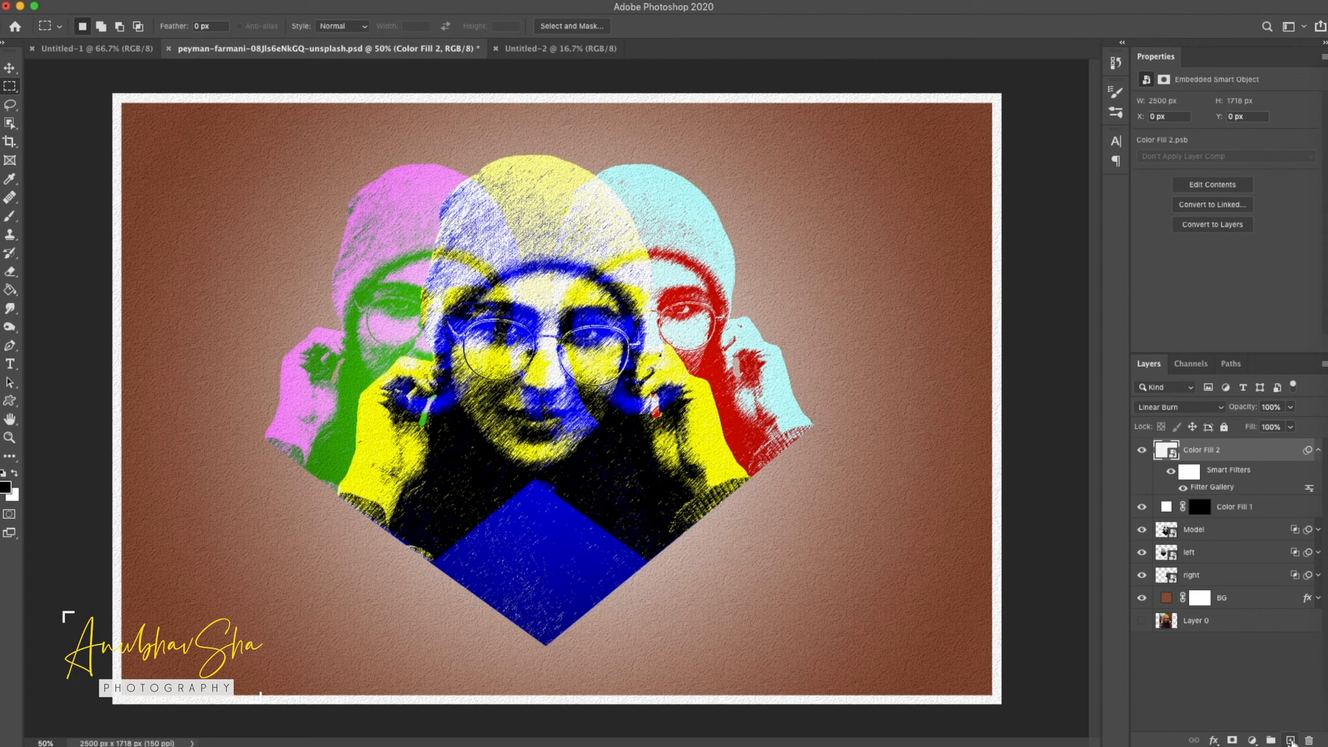
pyautogui.click(1291, 740)
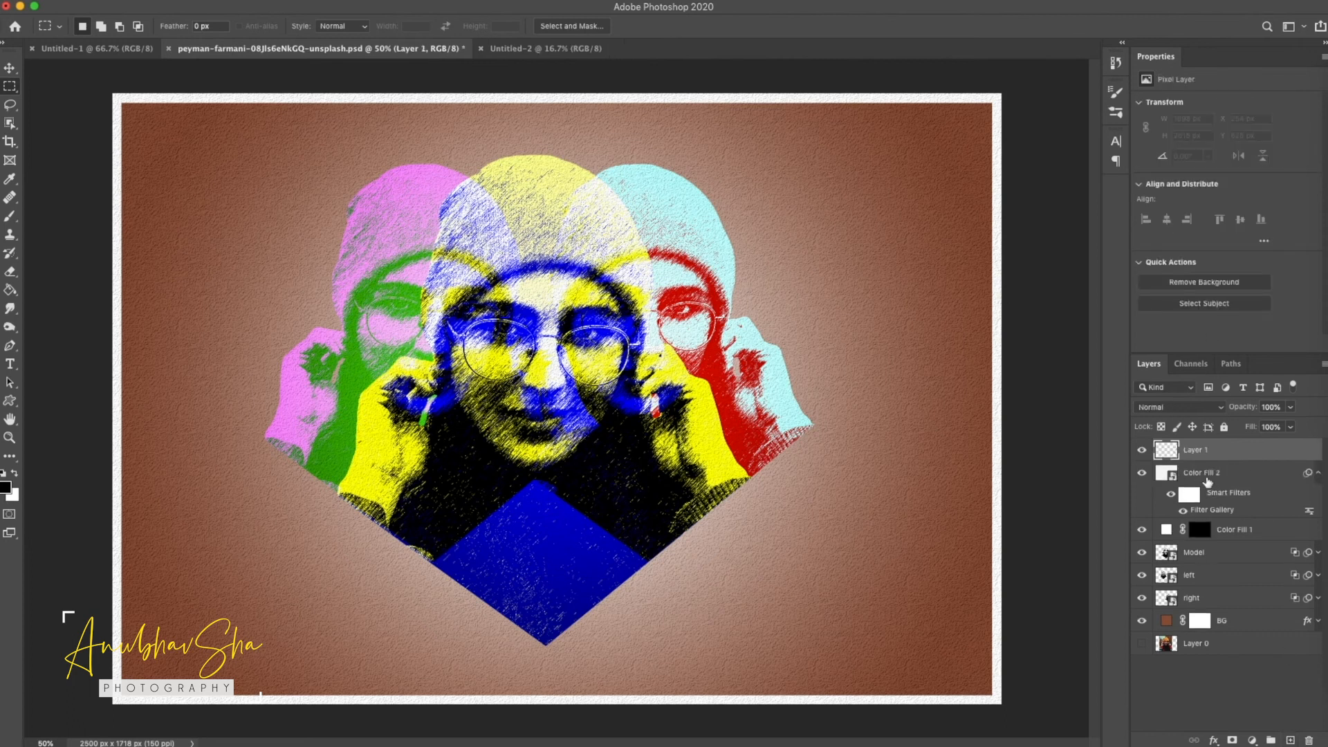
pyautogui.click(10, 364)
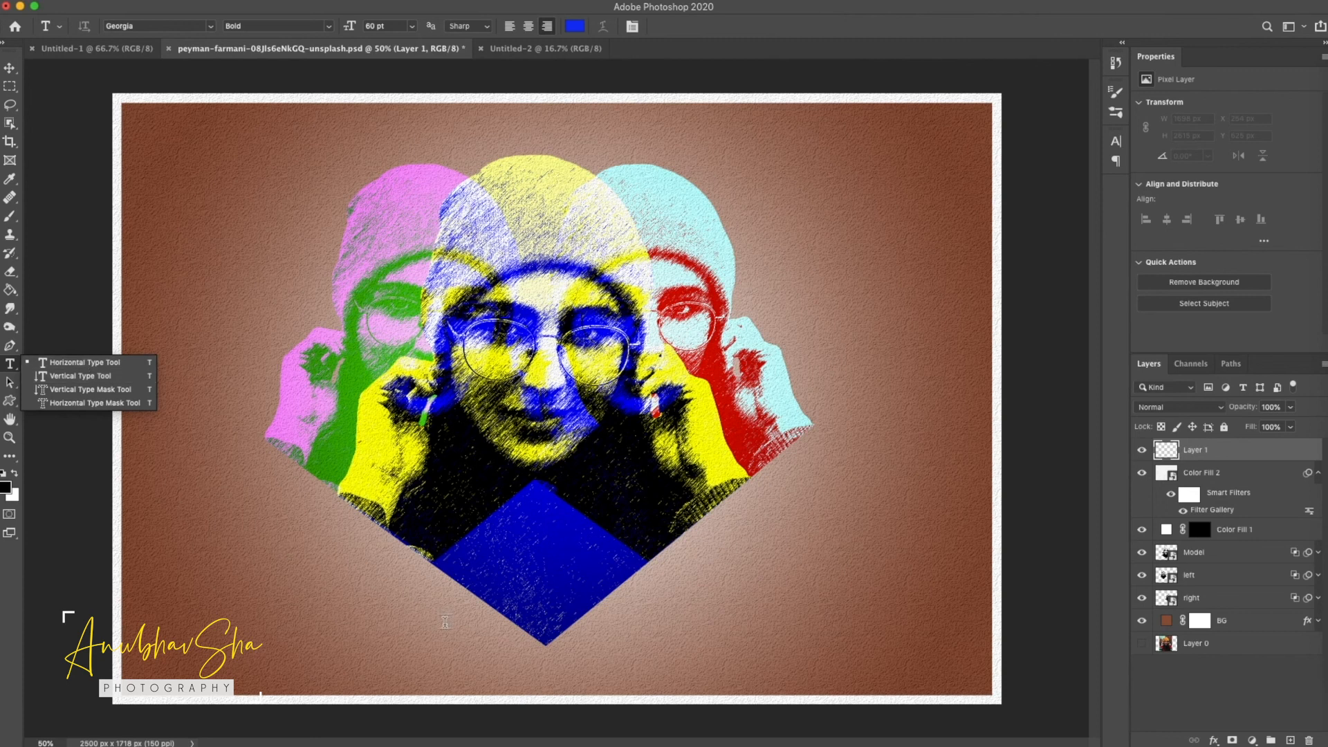
pyautogui.click(445, 622)
pyautogui.click(1115, 141)
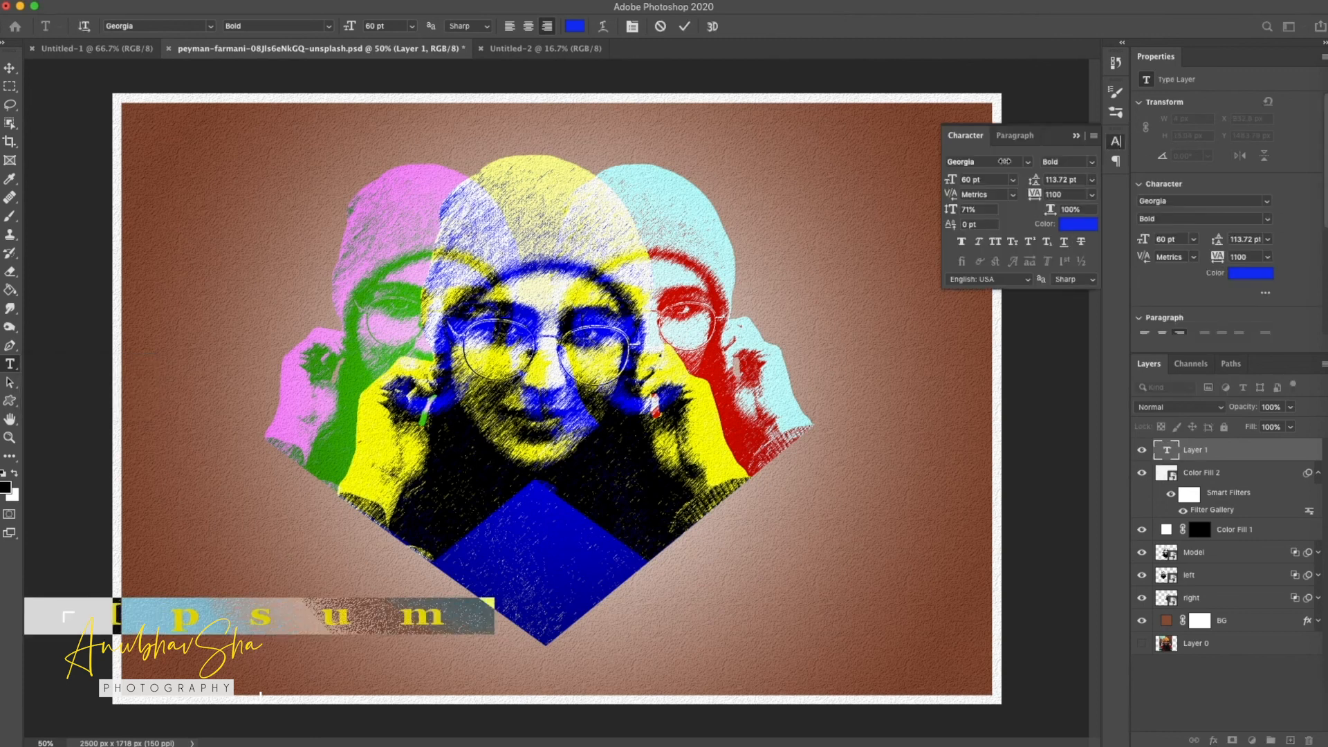
pyautogui.write('Peace')
pyautogui.press('BackSpace')
pyautogui.press('BackSpace')
pyautogui.press('BackSpace')
pyautogui.press('BackSpace')
pyautogui.write('EACE')
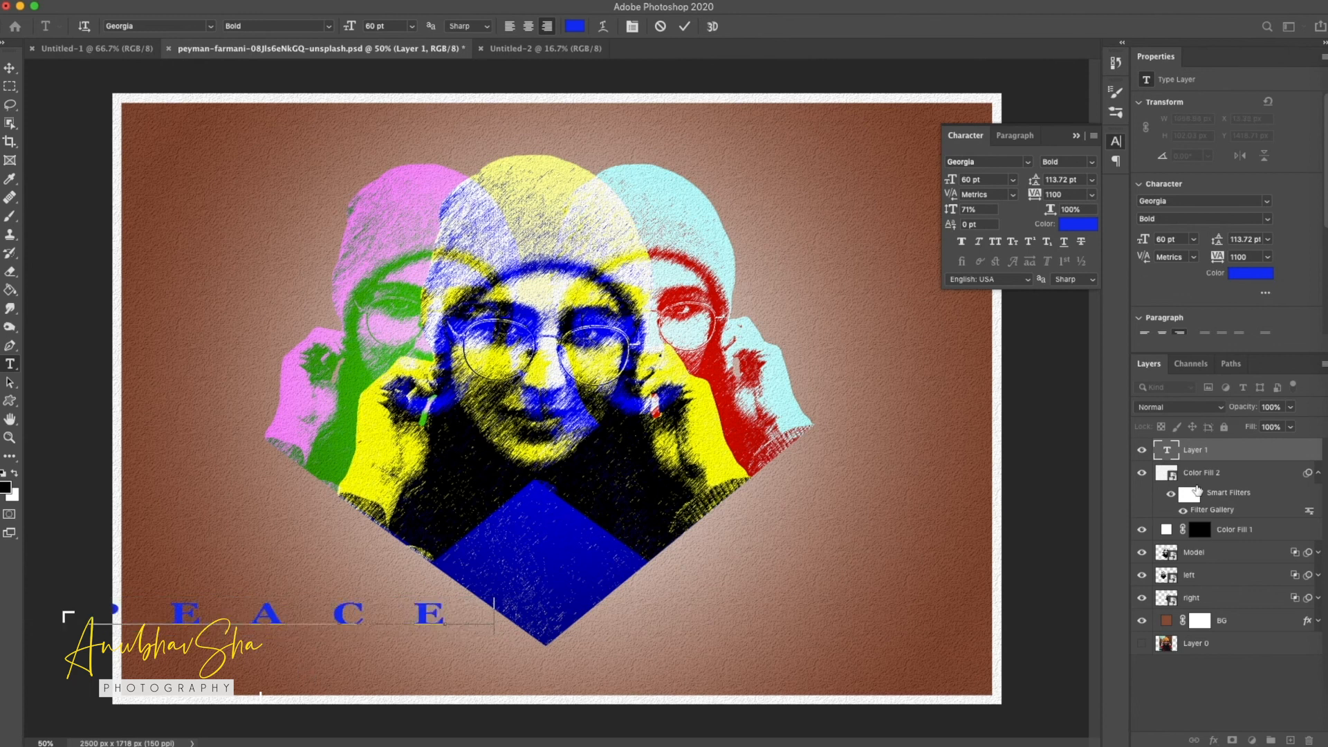
pyautogui.hotkey('ctrl', 'Return')
# Scale the PEACE text to about 1808 × 204 px across the portrait's lower tip and set its blend mode to Difference
pyautogui.hotkey('ctrl', 't')
pyautogui.moveTo(311, 622); pyautogui.dragTo(549, 575)
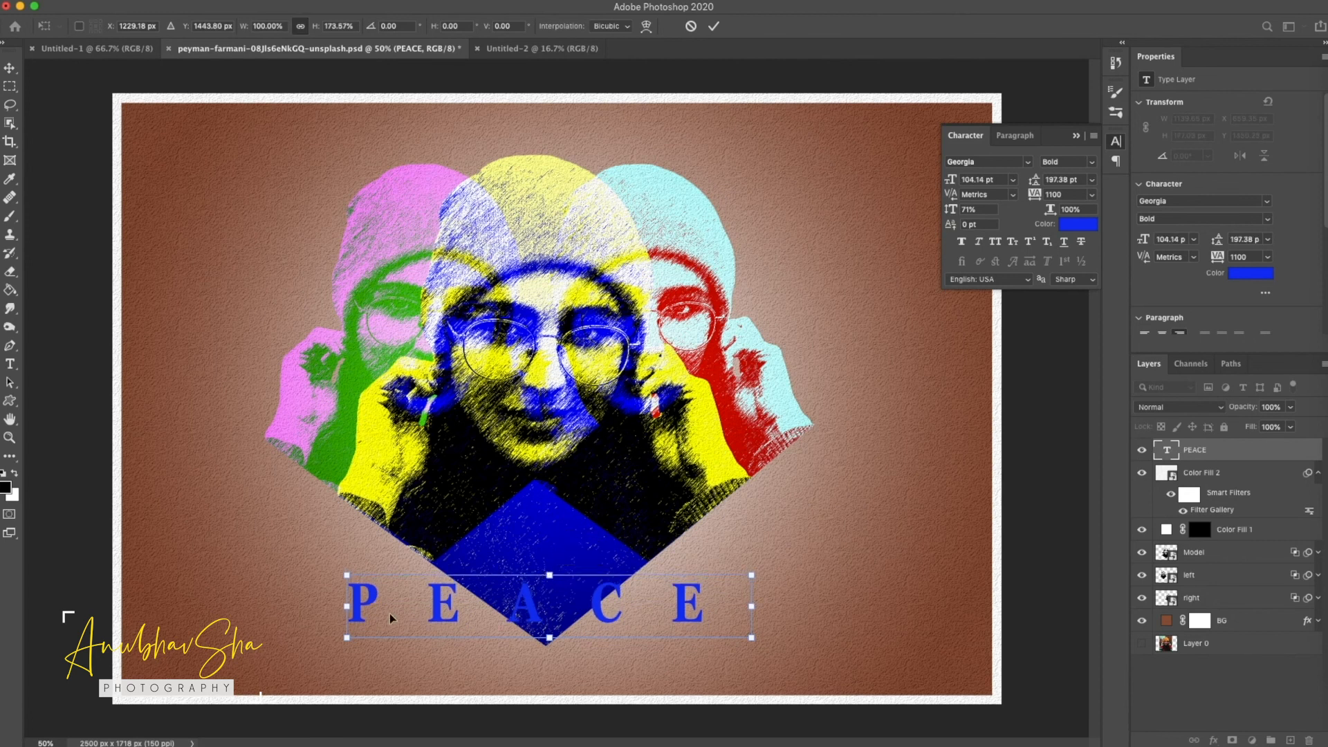
pyautogui.moveTo(349, 609); pyautogui.dragTo(276, 607)
pyautogui.moveTo(676, 624); pyautogui.dragTo(698, 626)
pyautogui.moveTo(577, 583); pyautogui.dragTo(578, 573)
pyautogui.moveTo(574, 588); pyautogui.dragTo(579, 591)
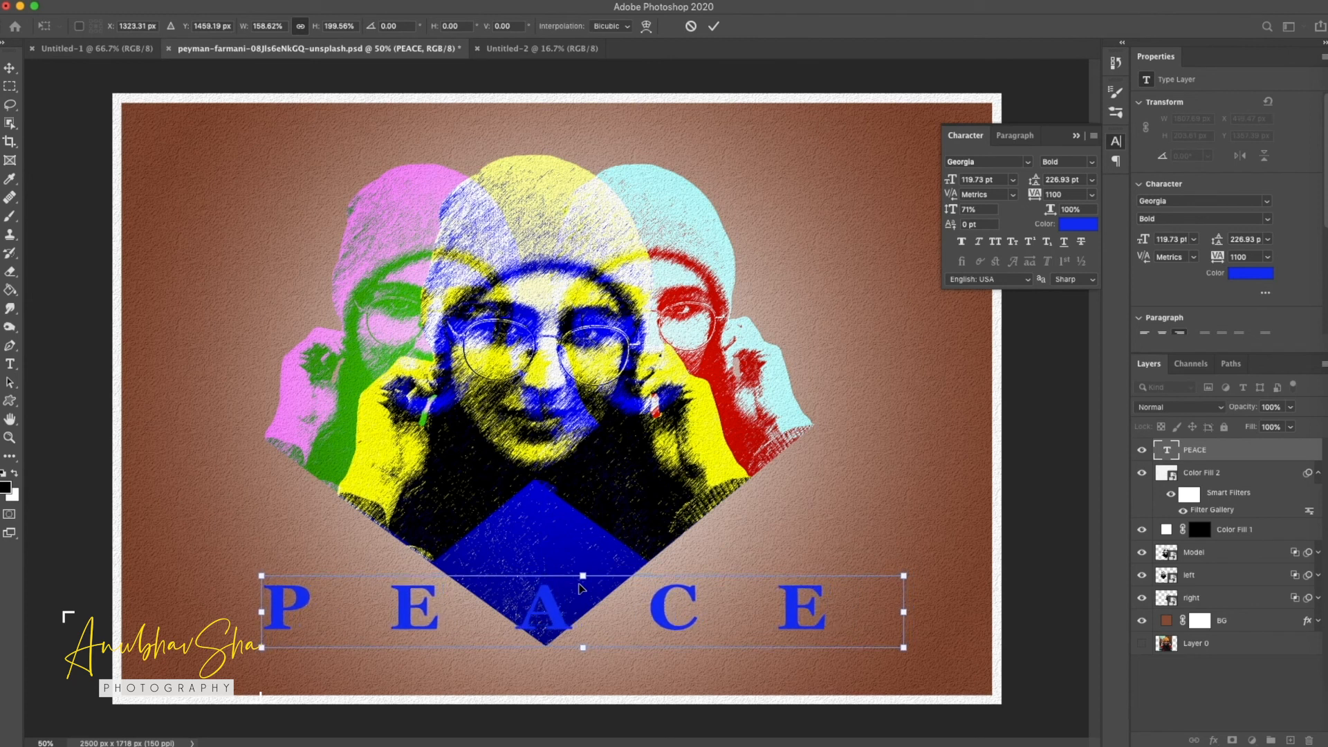
pyautogui.press('Return')
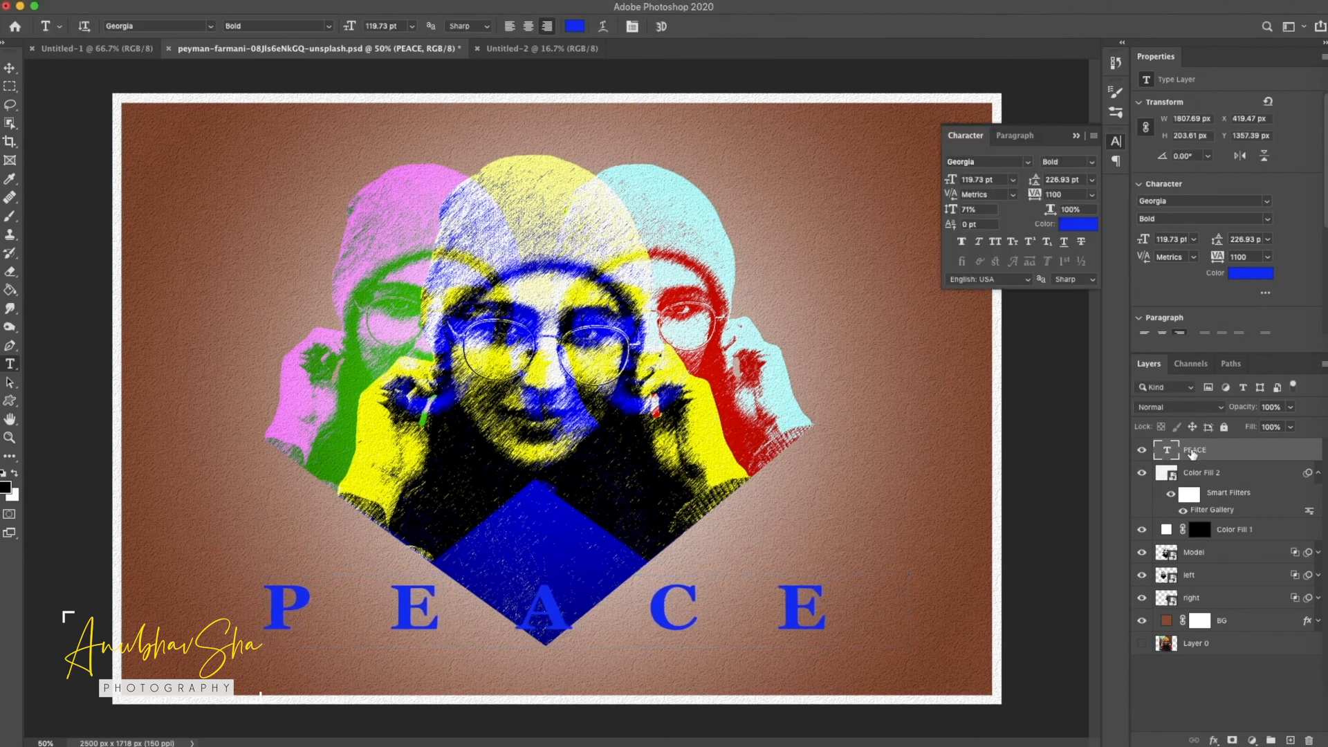
pyautogui.click(1181, 409)
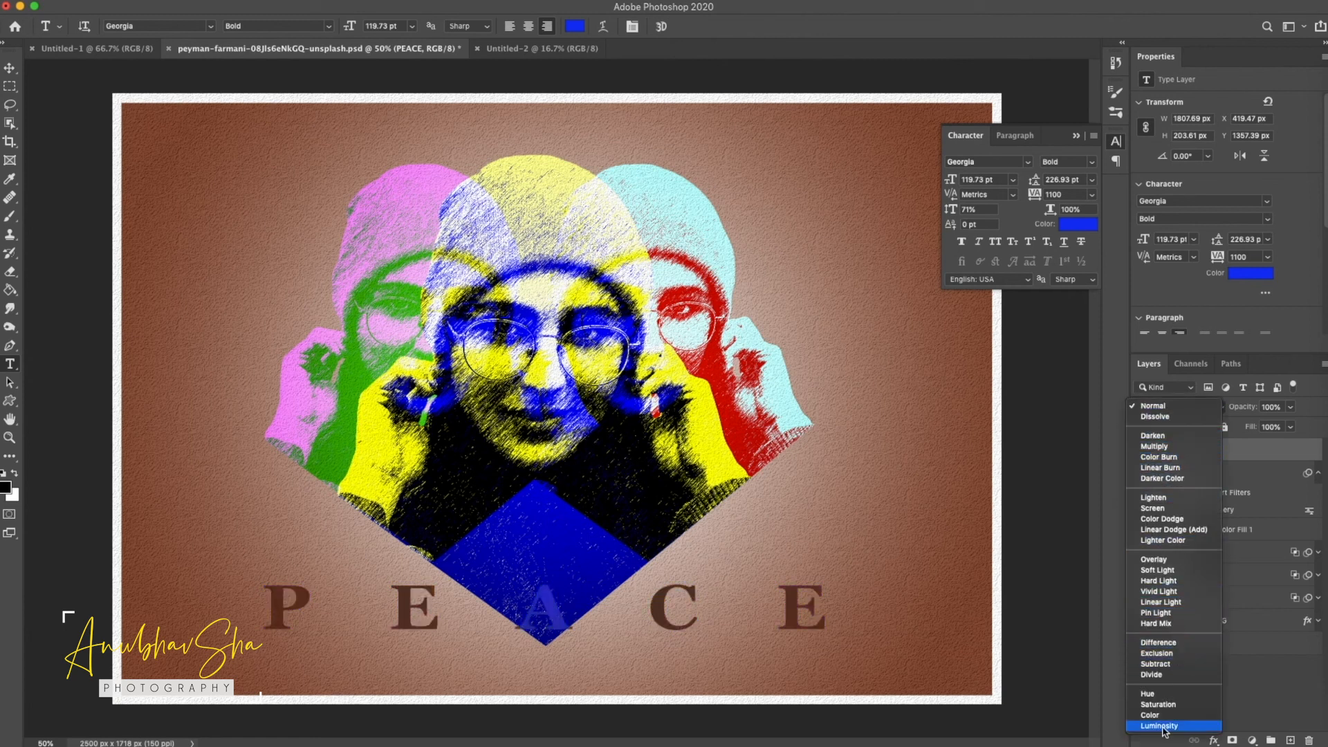
pyautogui.click(1158, 643)
# Change the colour of the whole PEACE text to orange #e28e43
pyautogui.click(829, 599)
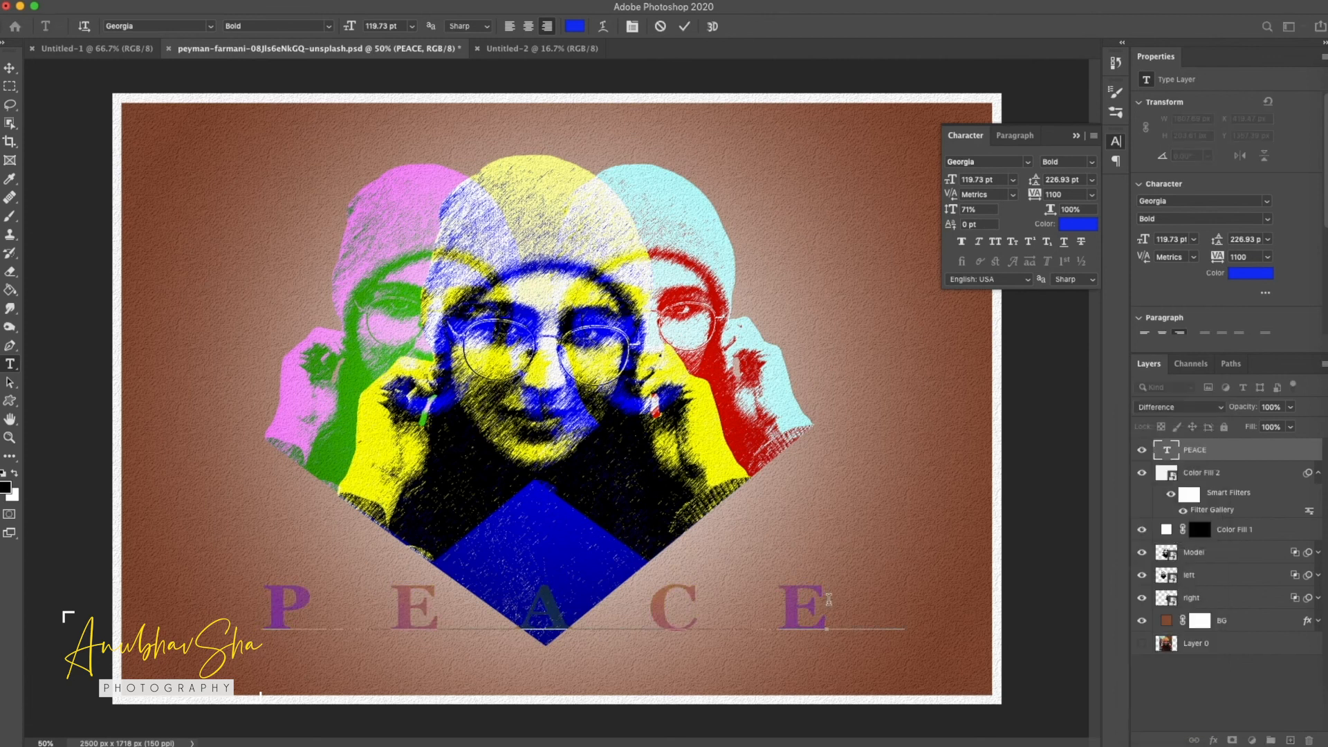
pyautogui.hotkey('ctrl', 'a')
pyautogui.click(1077, 224)
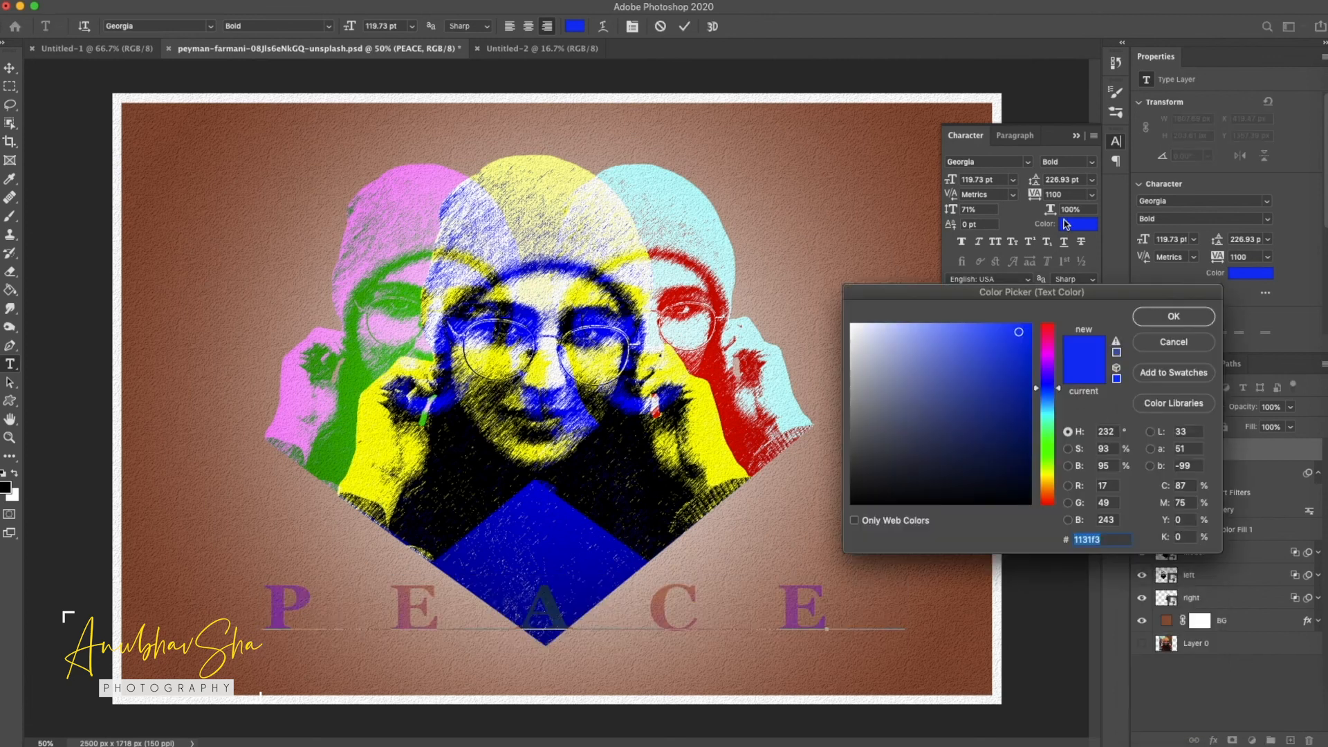
pyautogui.click(981, 408)
pyautogui.click(934, 372)
pyautogui.click(910, 459)
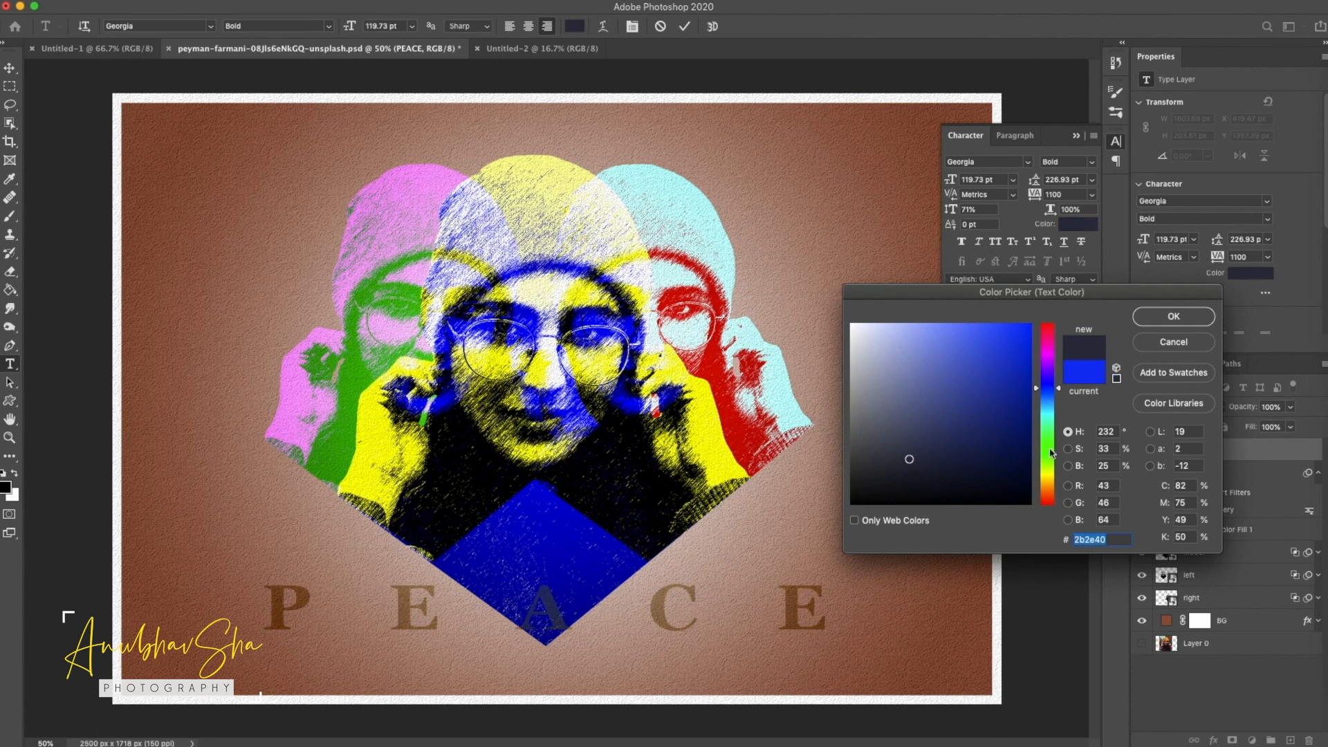
pyautogui.click(1048, 337)
pyautogui.click(954, 385)
pyautogui.click(869, 355)
pyautogui.click(975, 454)
pyautogui.click(970, 377)
pyautogui.click(1048, 491)
pyautogui.click(977, 344)
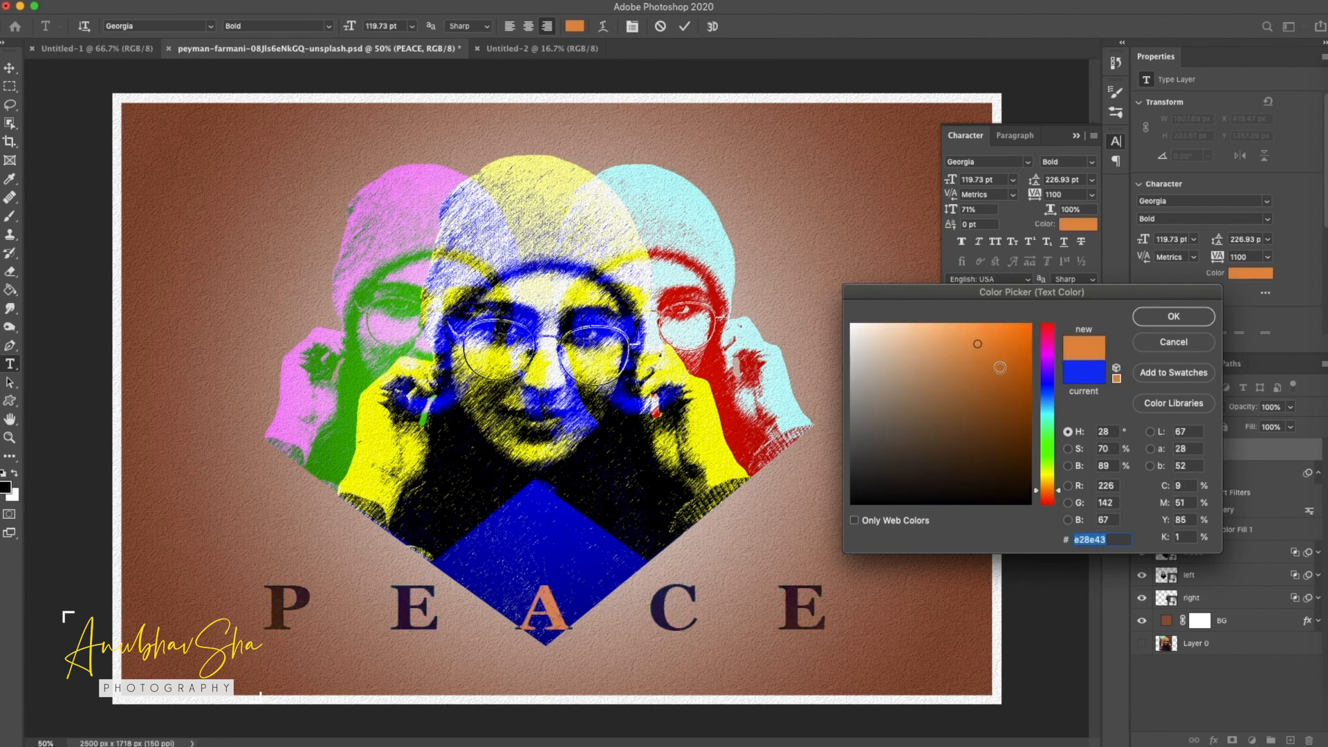
pyautogui.click(1167, 316)
# Enlarge the PEACE text proportionally to about 119.84%, centred at about X 1325 px, Y 1439 px
pyautogui.click(1239, 449)
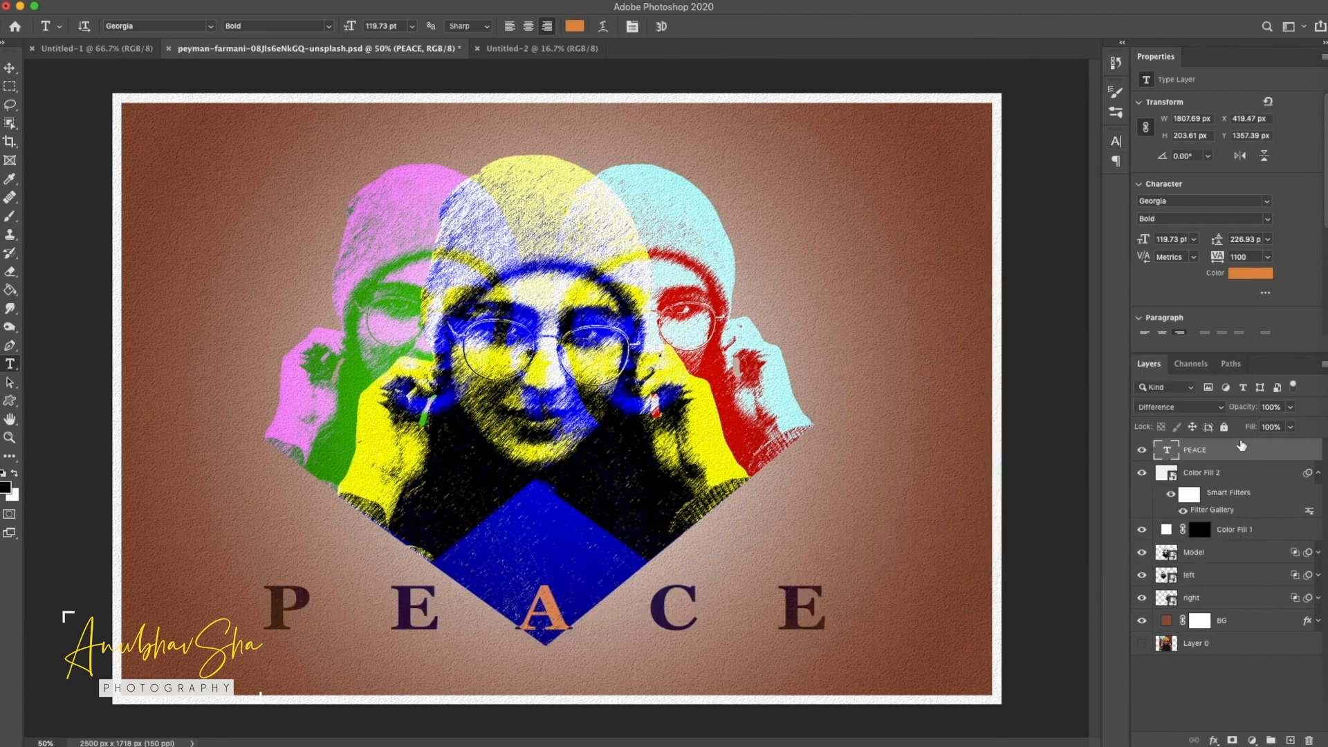
pyautogui.hotkey('ctrl', 't')
pyautogui.moveTo(585, 573); pyautogui.dragTo(585, 559)
pyautogui.press('Return')
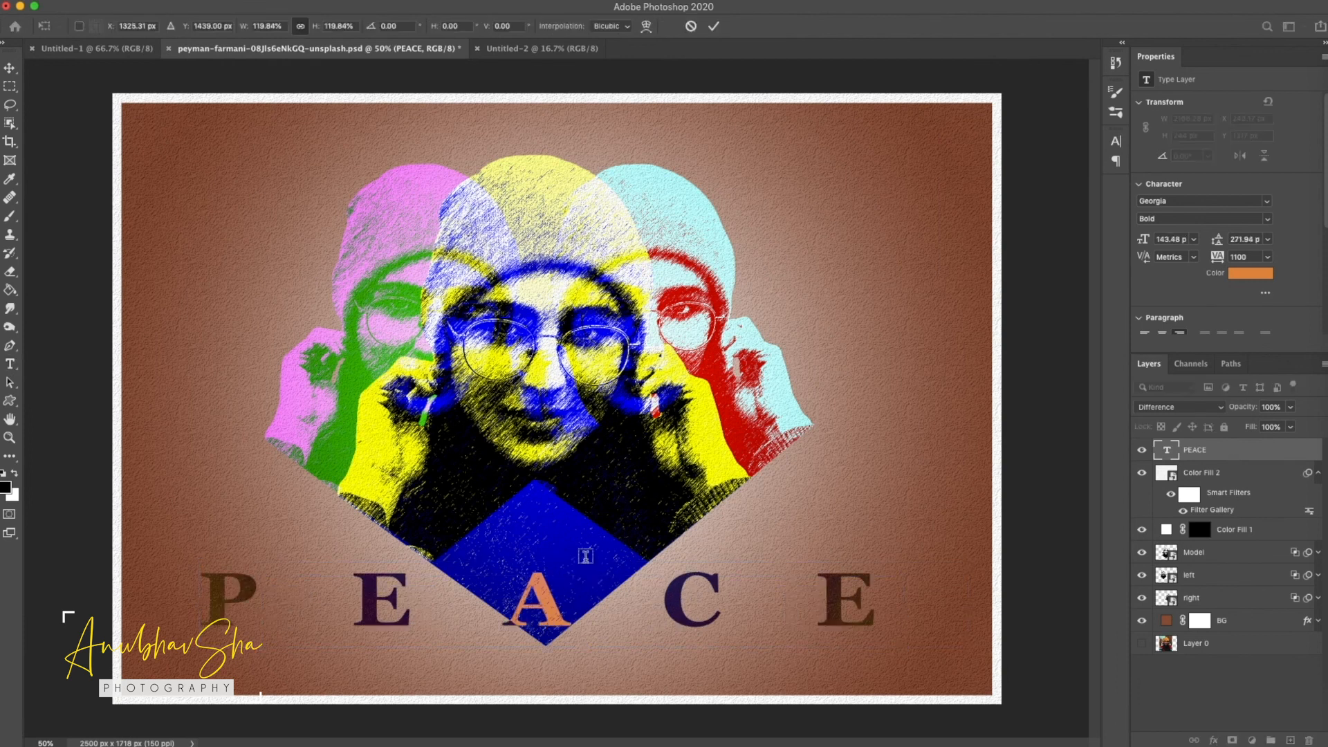
# Make Layer 0 visible and compare the original photo on its own with the full composition, ending with all layers shown
pyautogui.click(1142, 643)
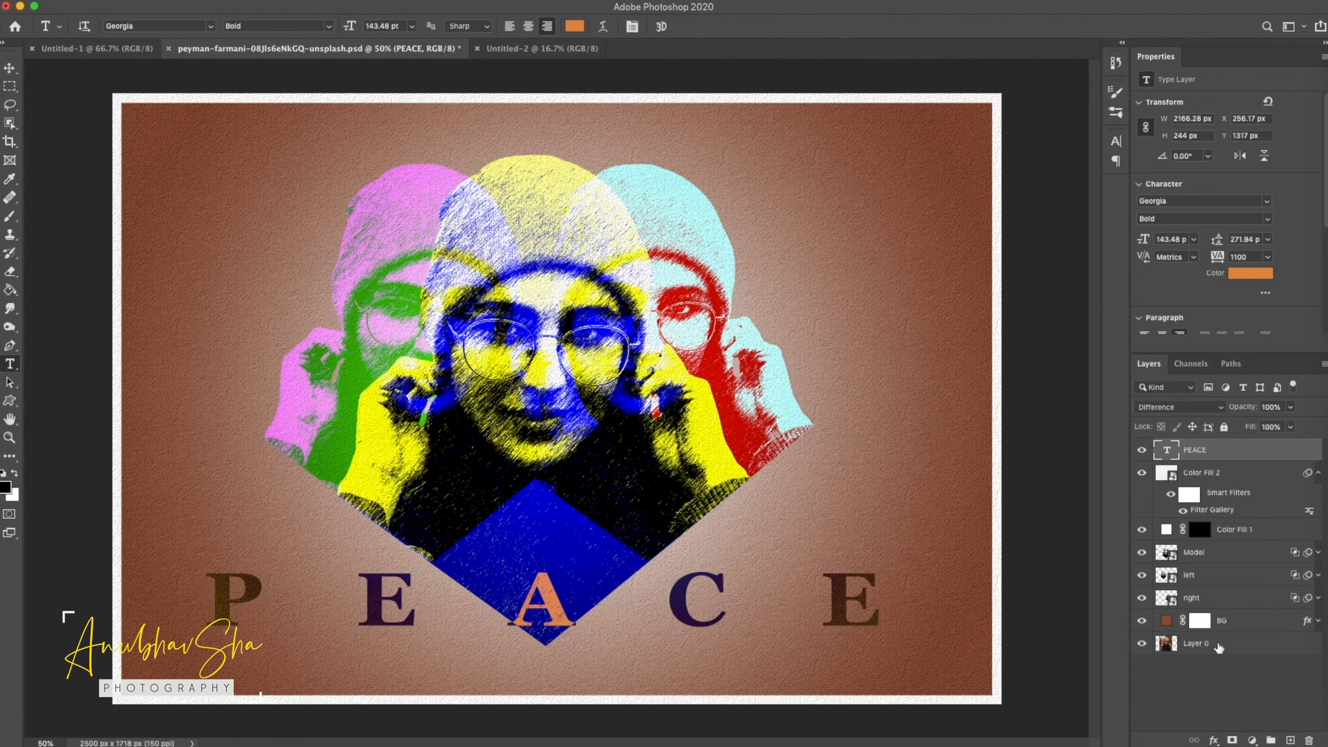
pyautogui.keyDown('alt'); pyautogui.click(1142, 643); pyautogui.keyUp('alt')
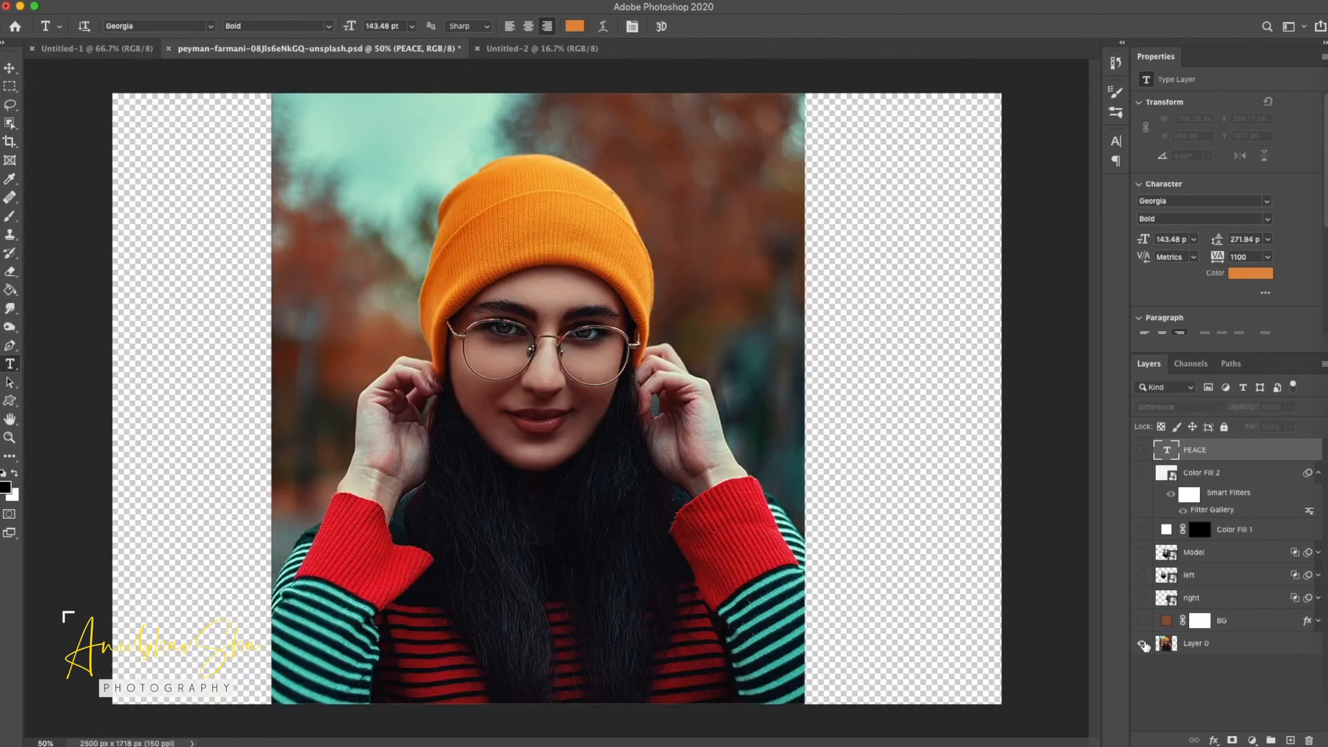
pyautogui.keyDown('alt'); pyautogui.click(1142, 643); pyautogui.keyUp('alt')
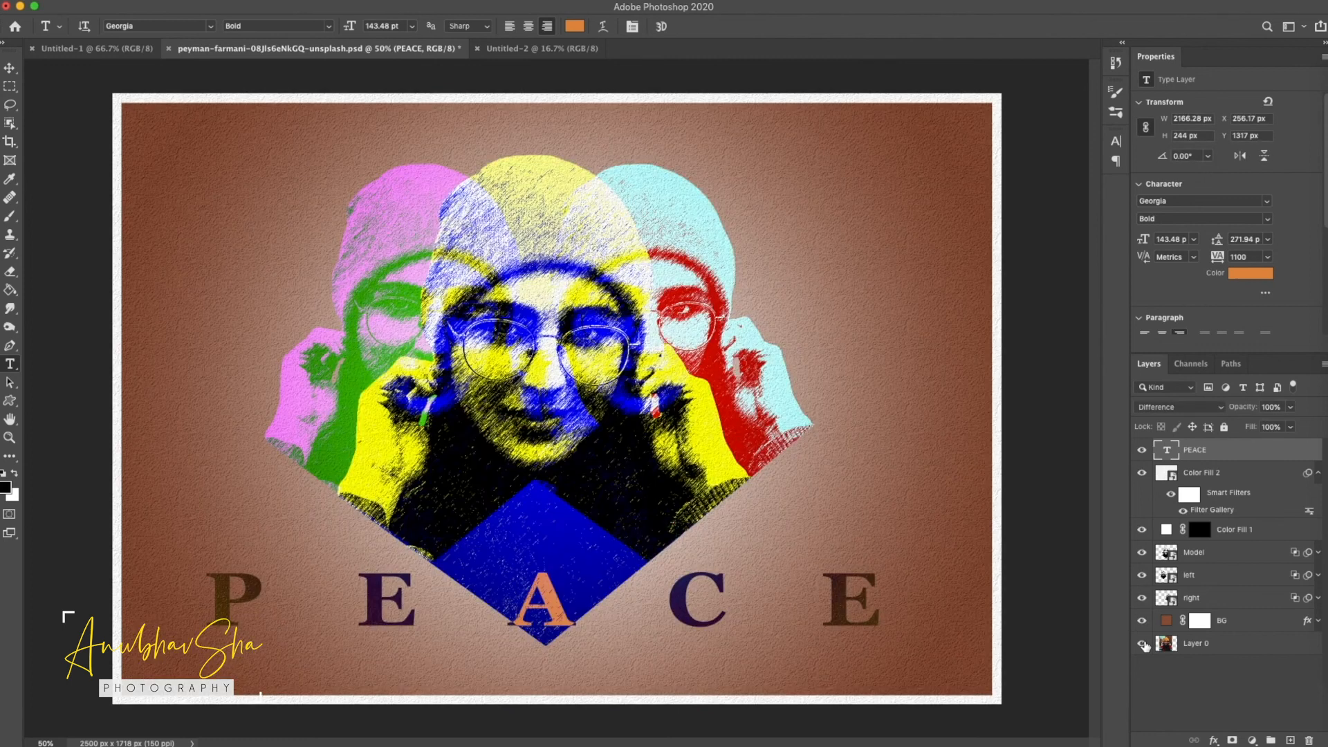
pyautogui.keyDown('alt'); pyautogui.click(1142, 643); pyautogui.keyUp('alt')
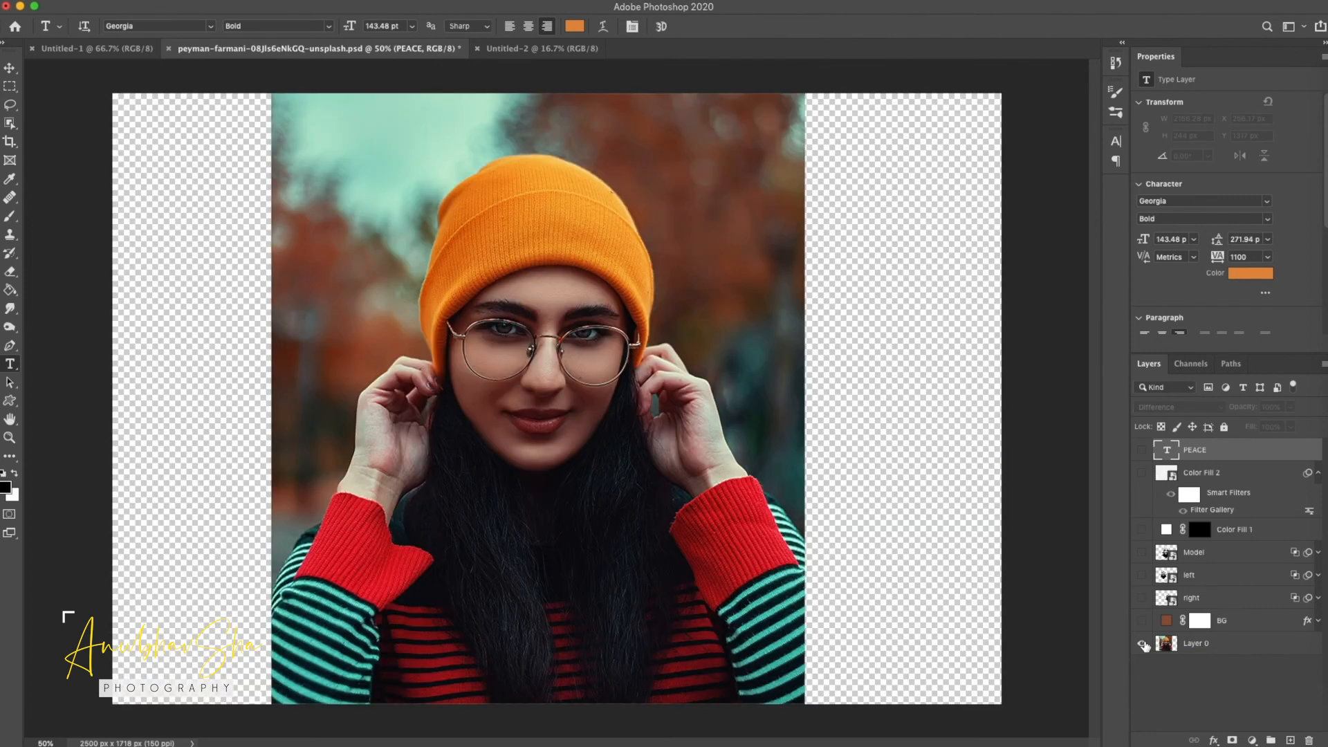
pyautogui.keyDown('alt'); pyautogui.click(1142, 643); pyautogui.keyUp('alt')
pyautogui.keyDown('alt'); pyautogui.click(1142, 643); pyautogui.keyUp('alt')
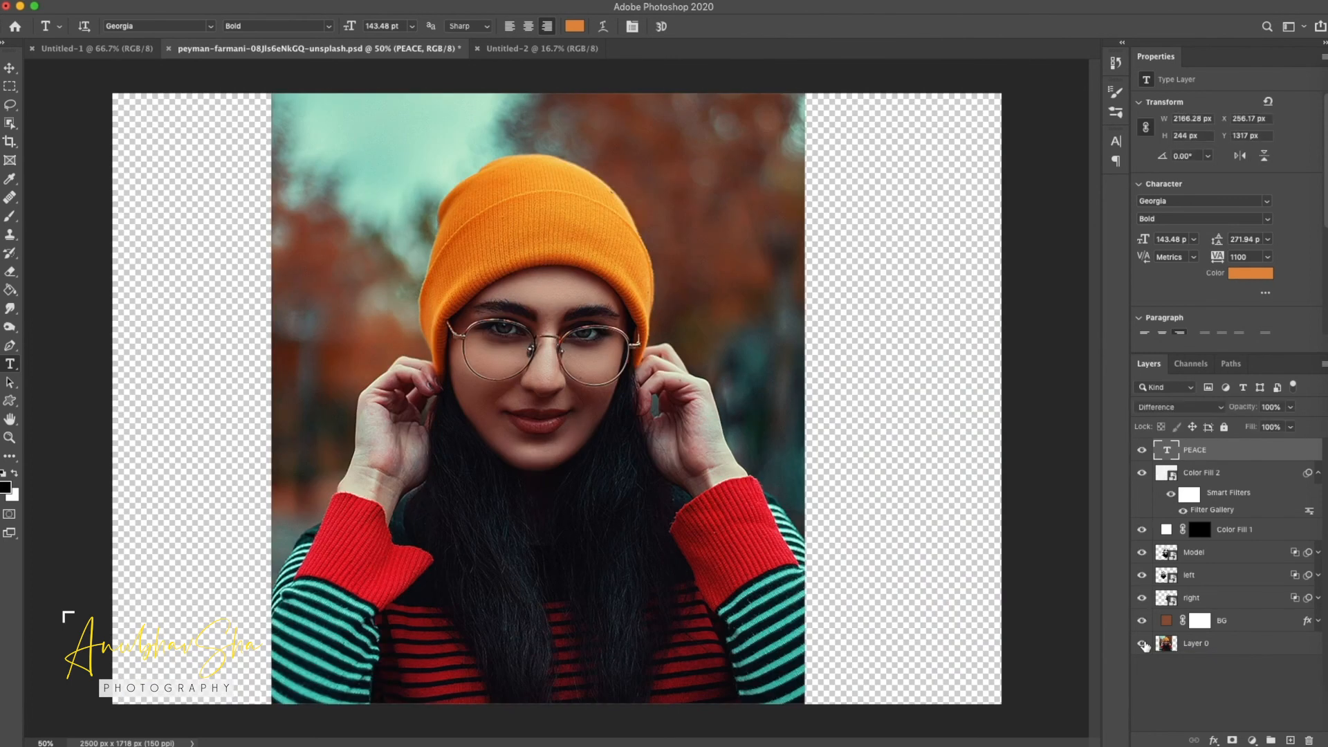
pyautogui.keyDown('alt'); pyautogui.click(1142, 643); pyautogui.keyUp('alt')
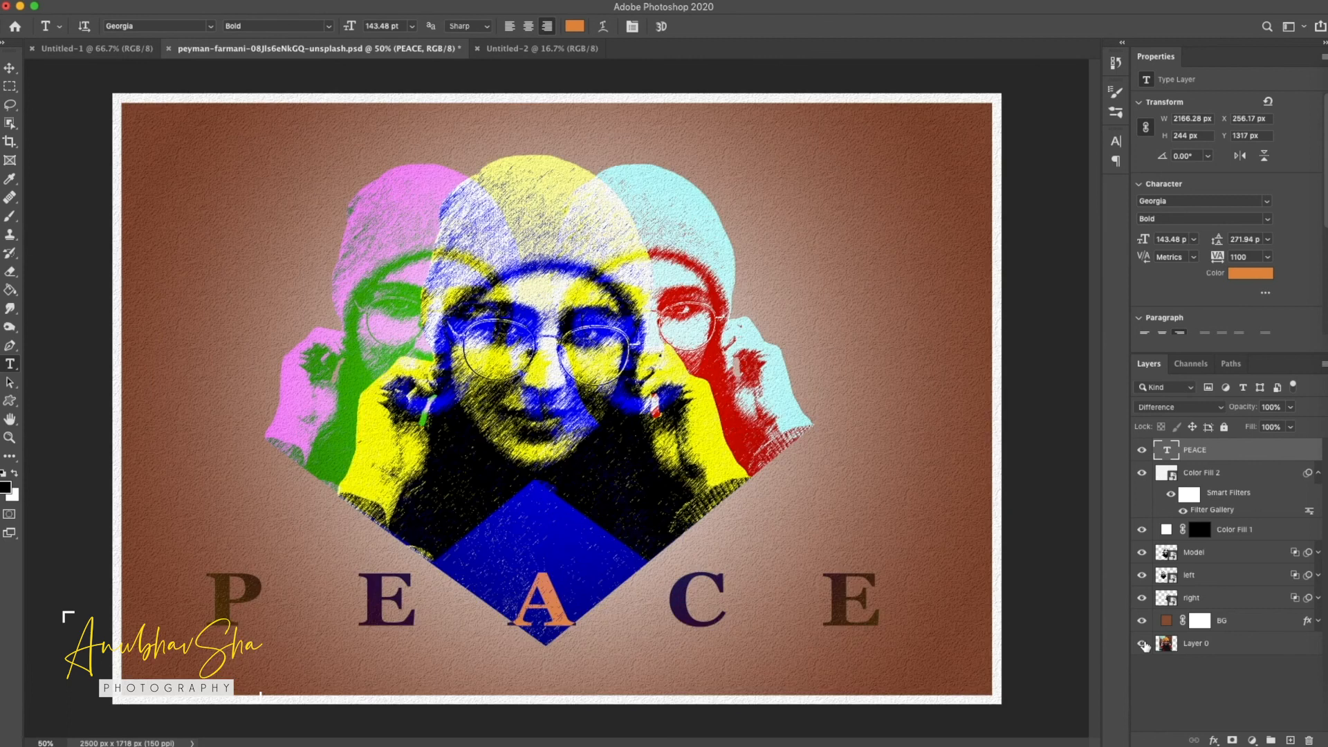